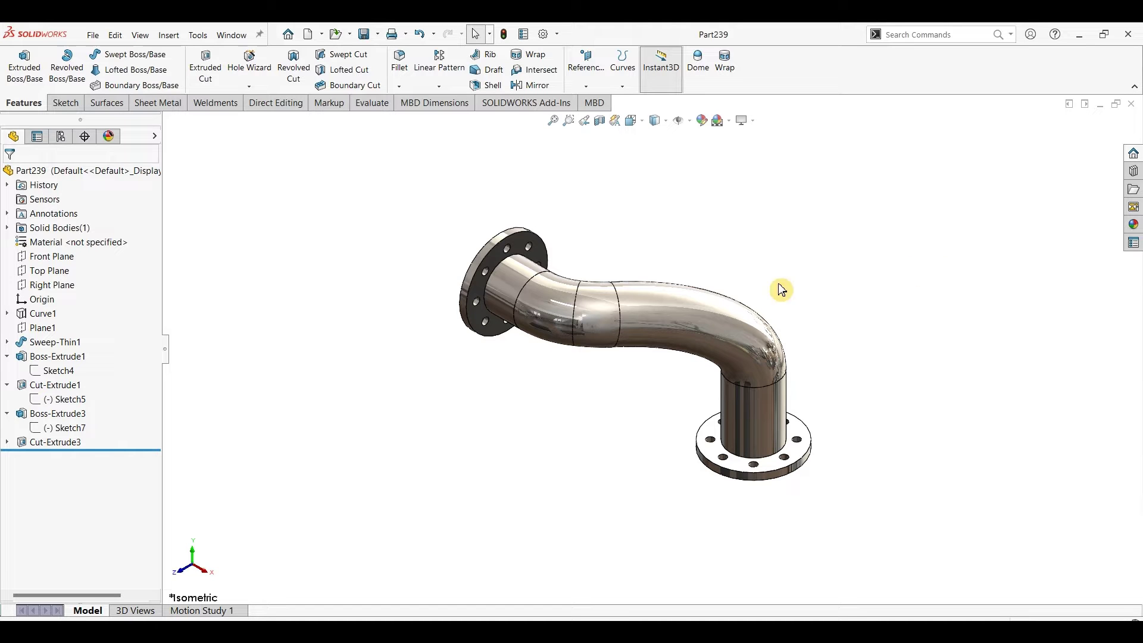
Examine the finished flanged pipe model and its dimensioned drawing, Part239_dwg.PDF.
middle_click_drag(673, 304, 811, 237)
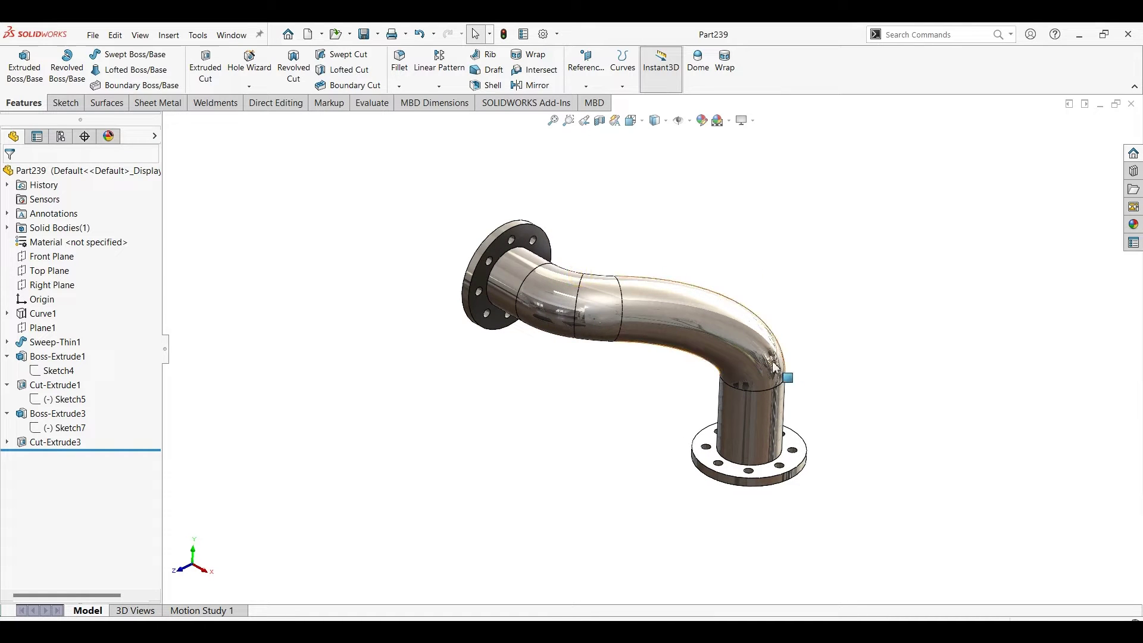
left_click(887, 271)
left_click(891, 269)
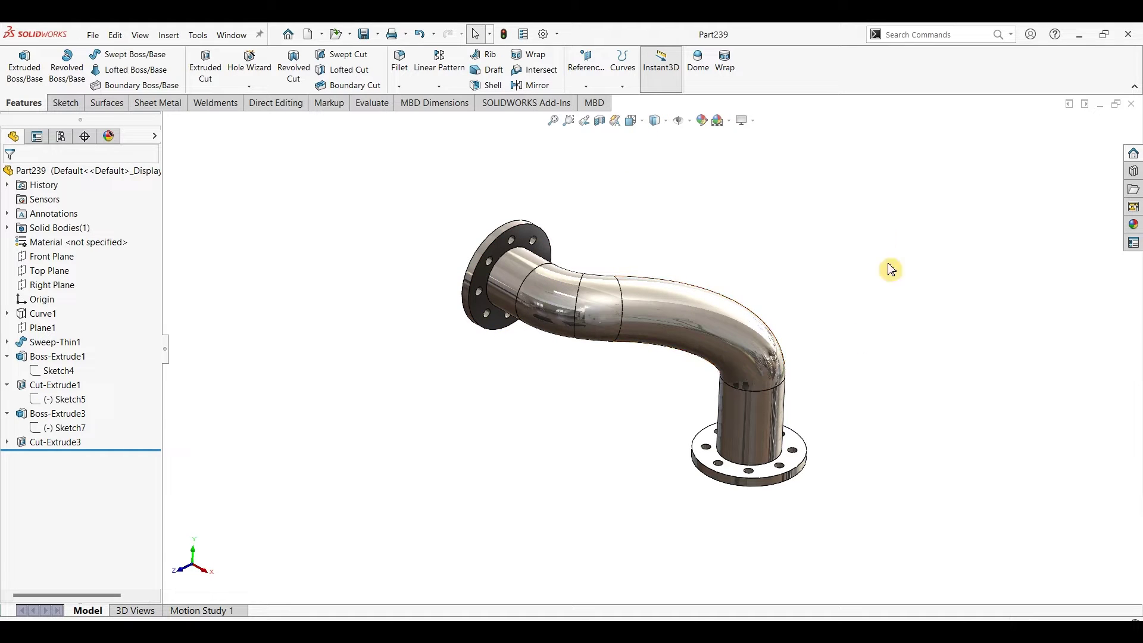
left_click(664, 381)
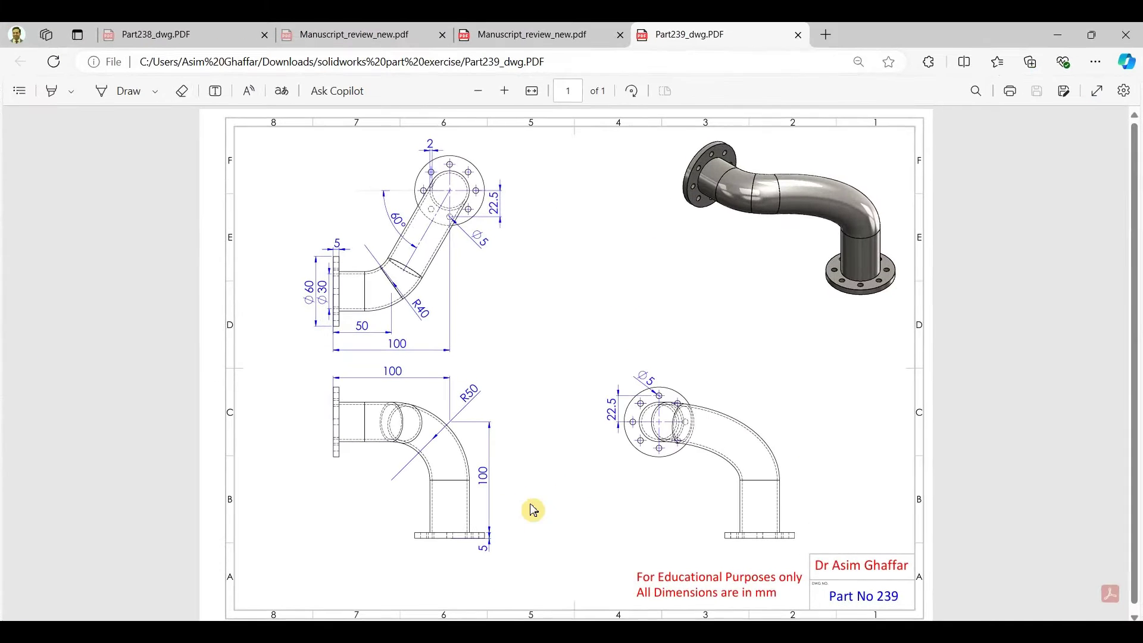
left_click(512, 633)
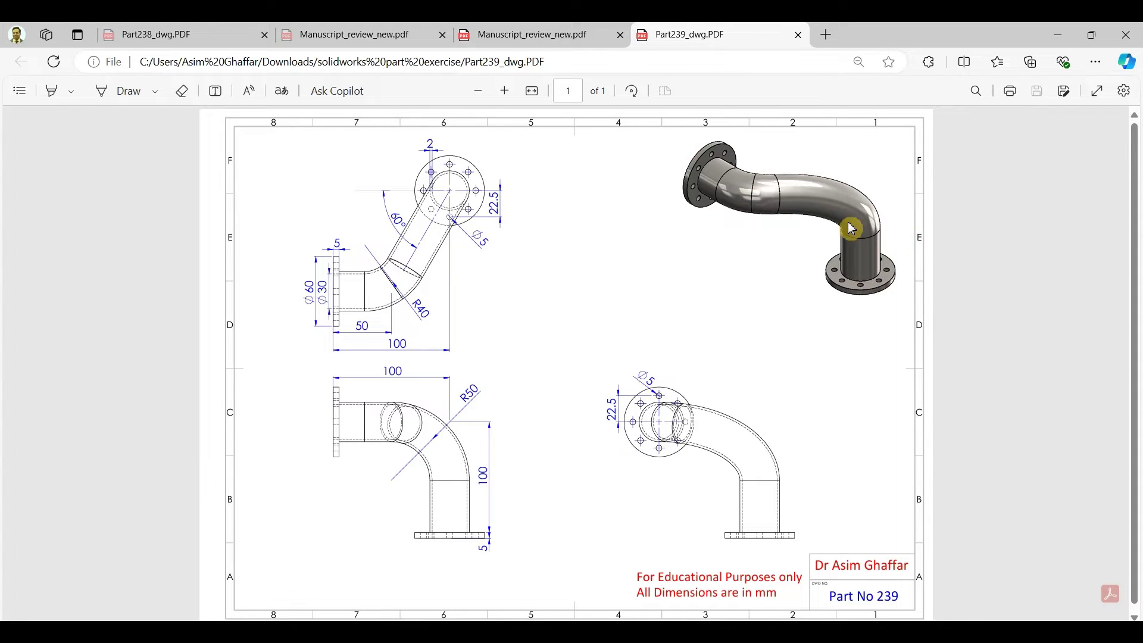
left_click(1058, 35)
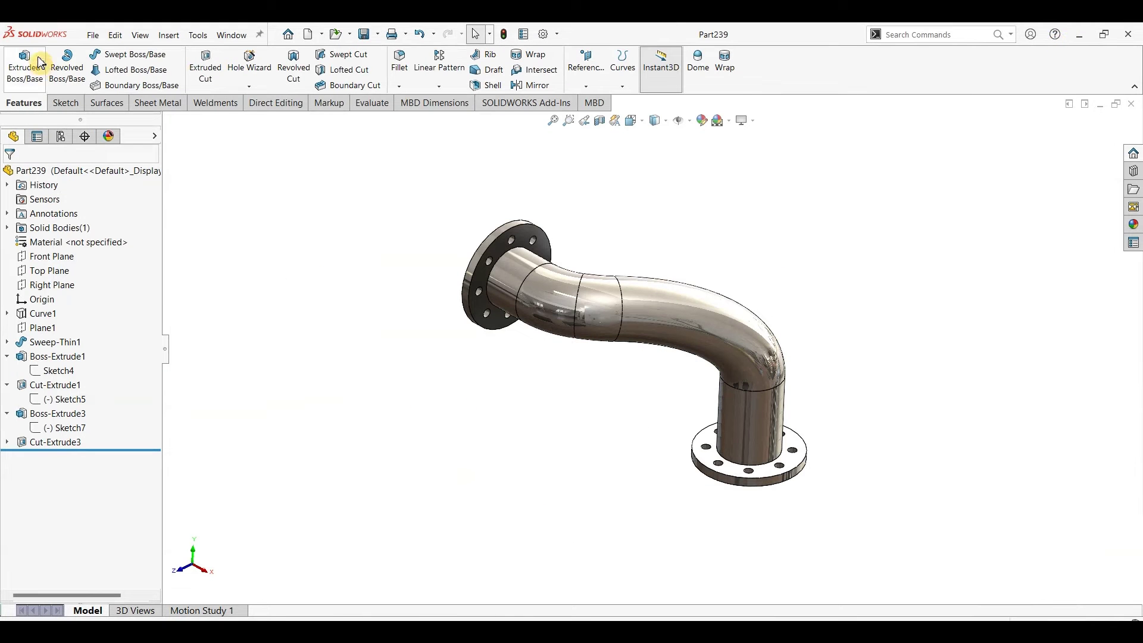
Create a new part document and start a sketch on the Front Plane.
left_click(94, 36)
left_click(114, 56)
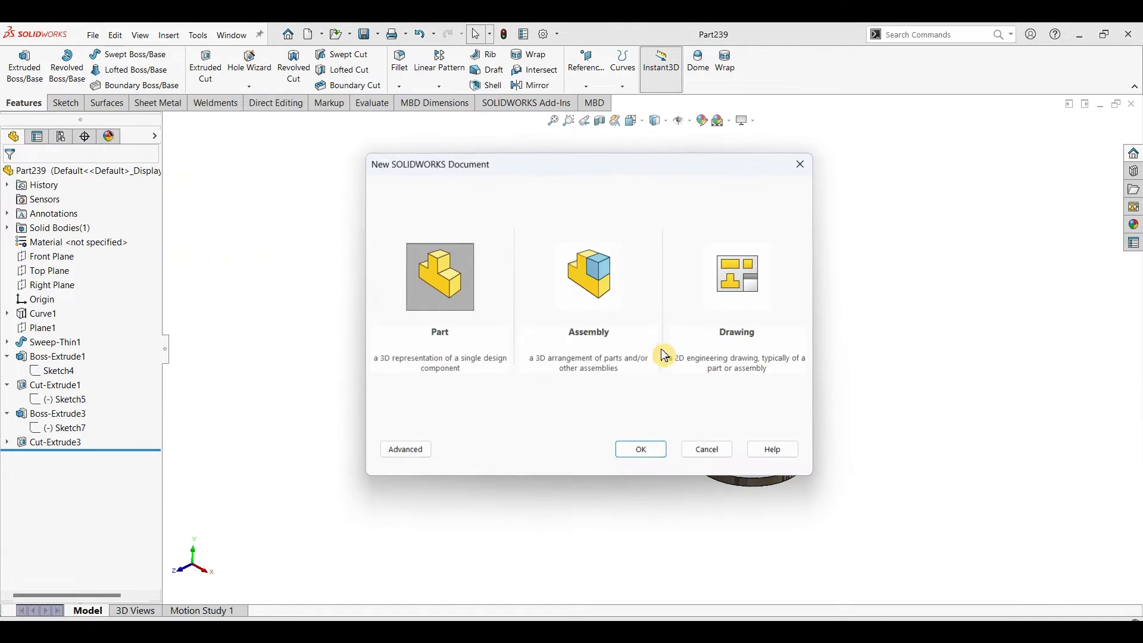
left_click(641, 449)
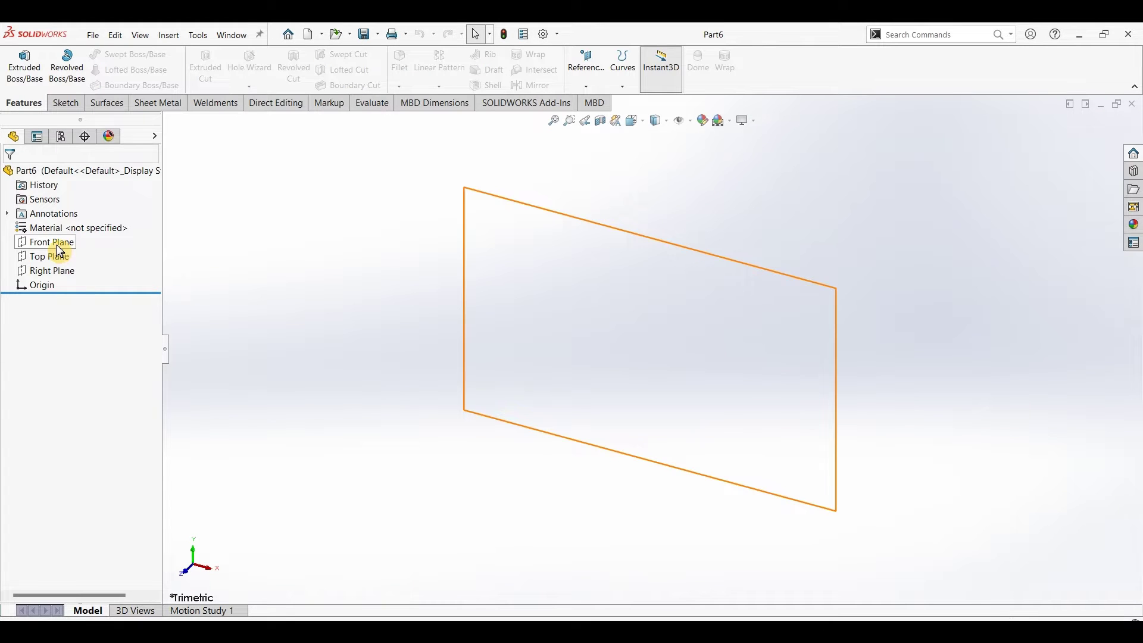
left_click(53, 242)
left_click(65, 103)
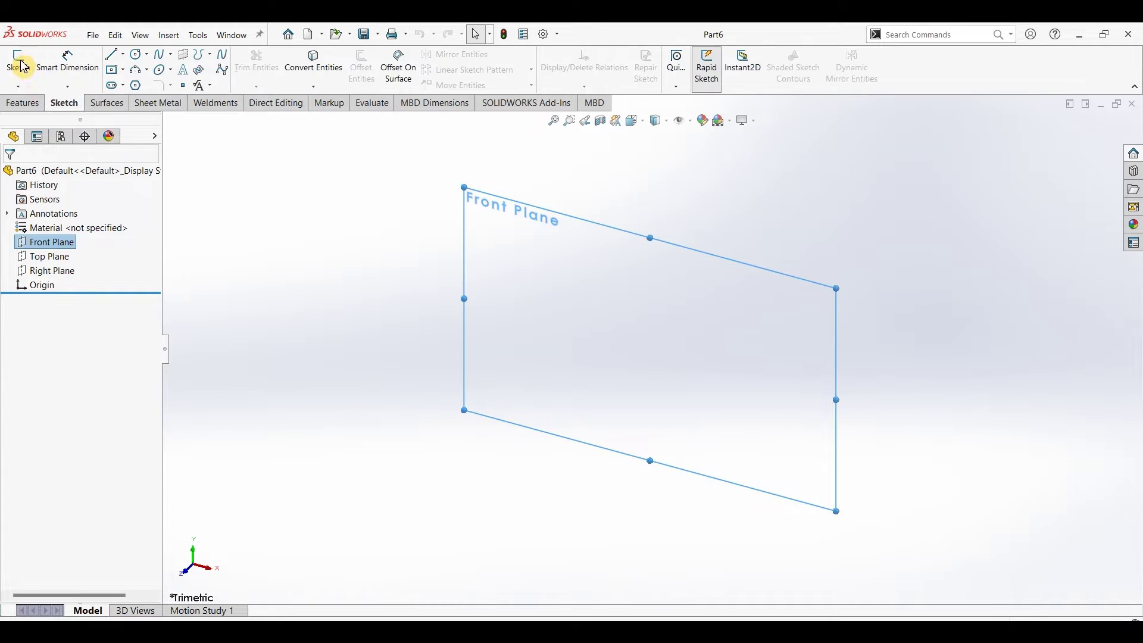
left_click(17, 60)
Sketch a vertical line about 63 mm up from the origin, continued by a horizontal line about 103 mm long towards negative X.
key("l")
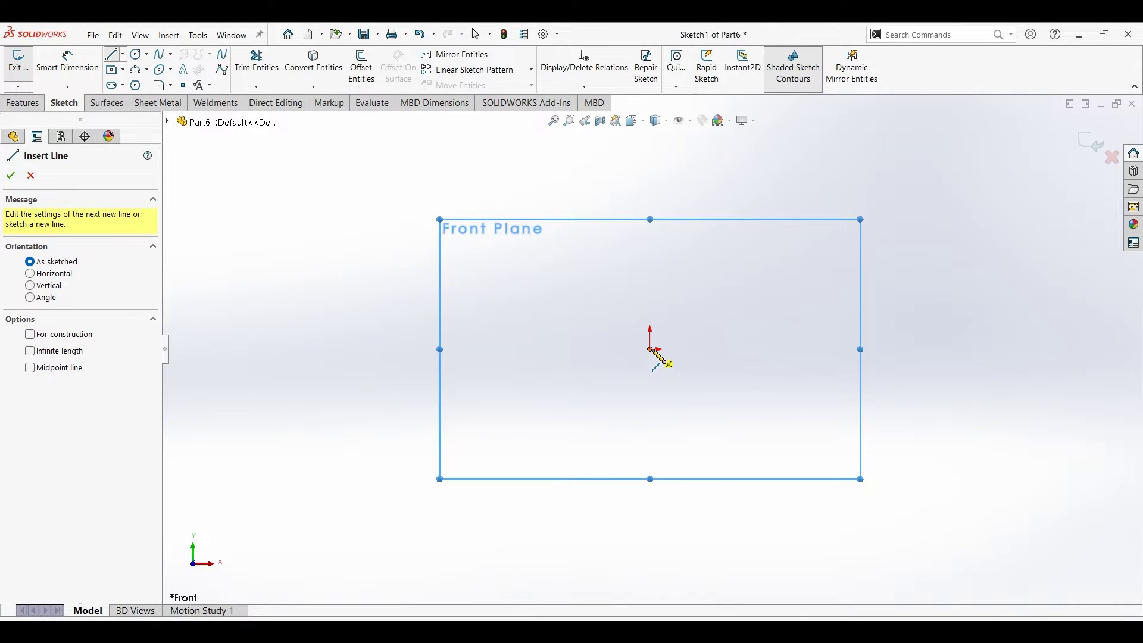
left_click(650, 350)
left_click(651, 195)
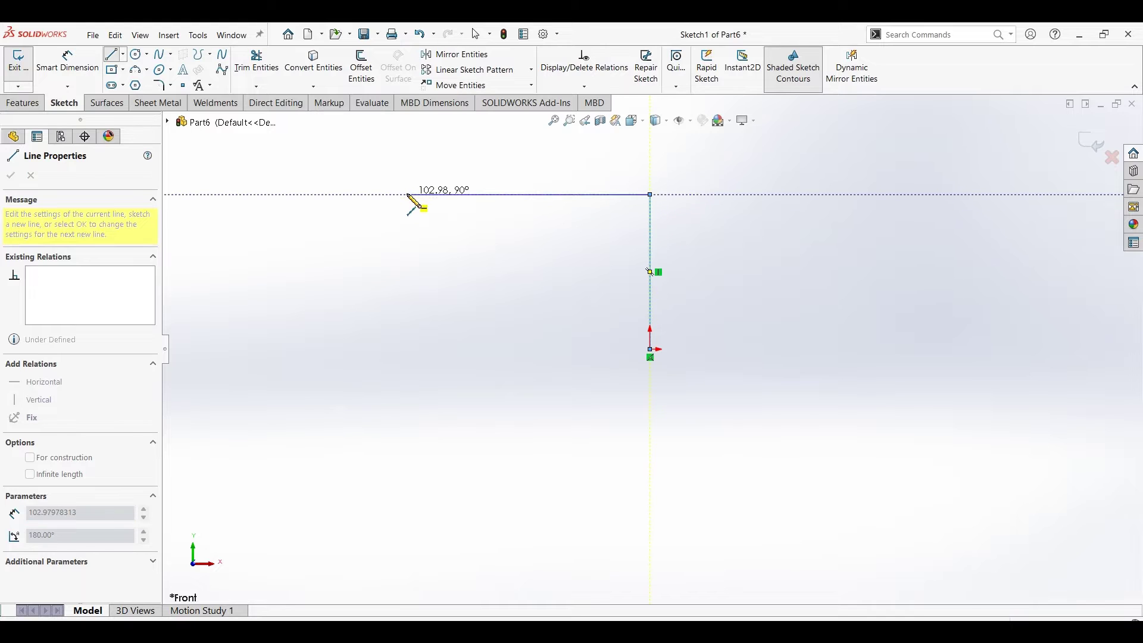
left_click(407, 194)
Dimension the horizontal line's length to 100 mm.
left_click(89, 71)
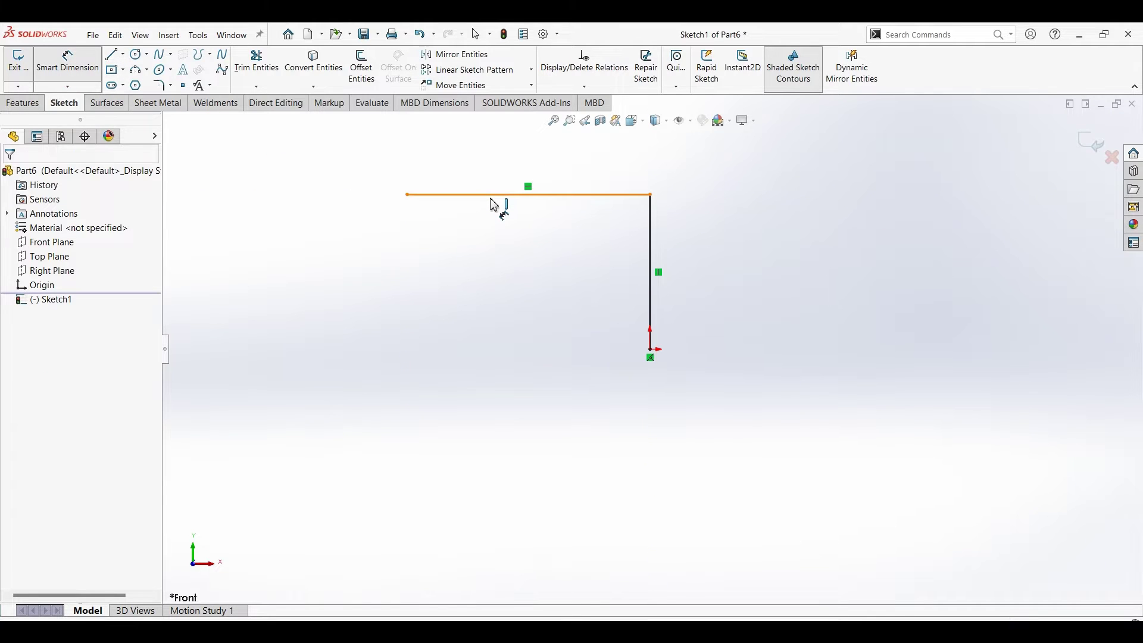
left_click(500, 195)
left_click(531, 195)
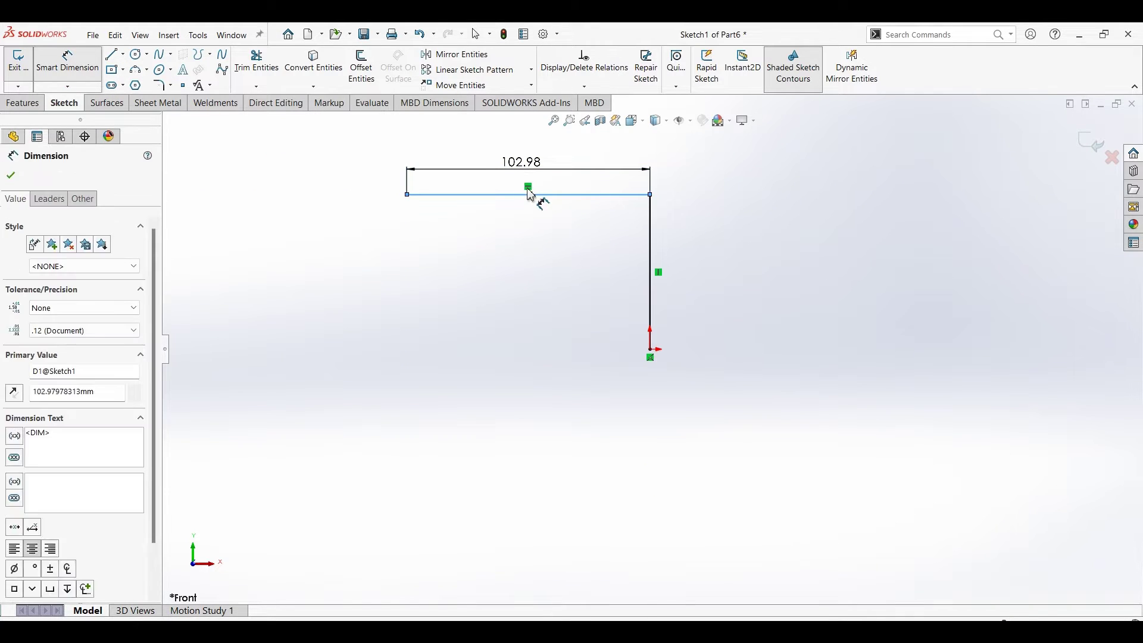
type("100")
key("Return")
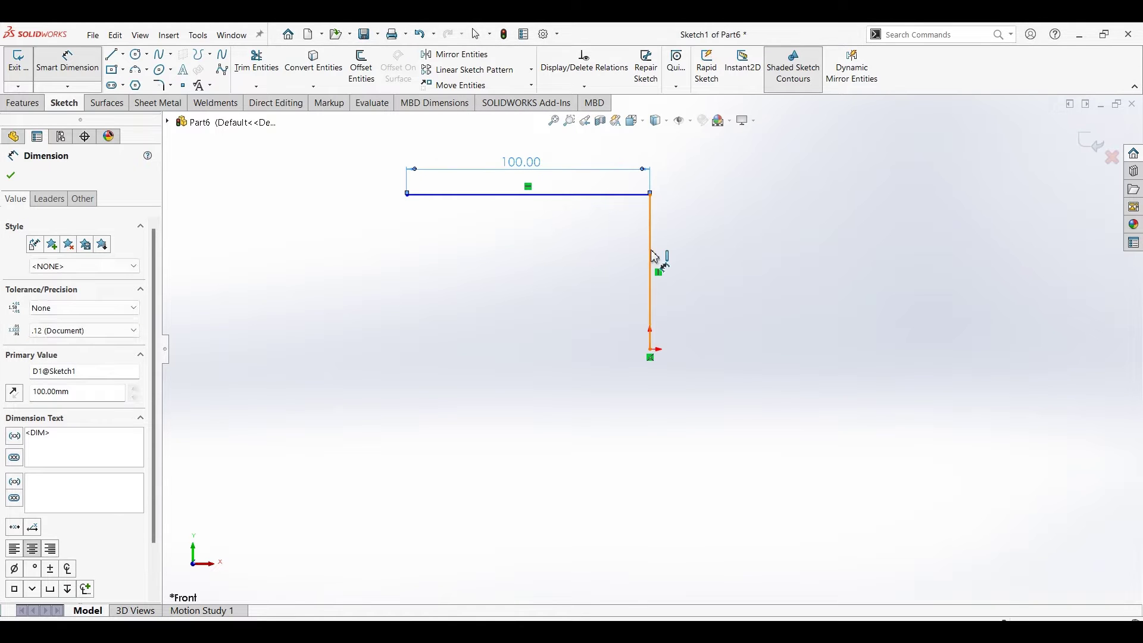
Dimension the vertical line's length to 100 mm.
left_click(653, 260)
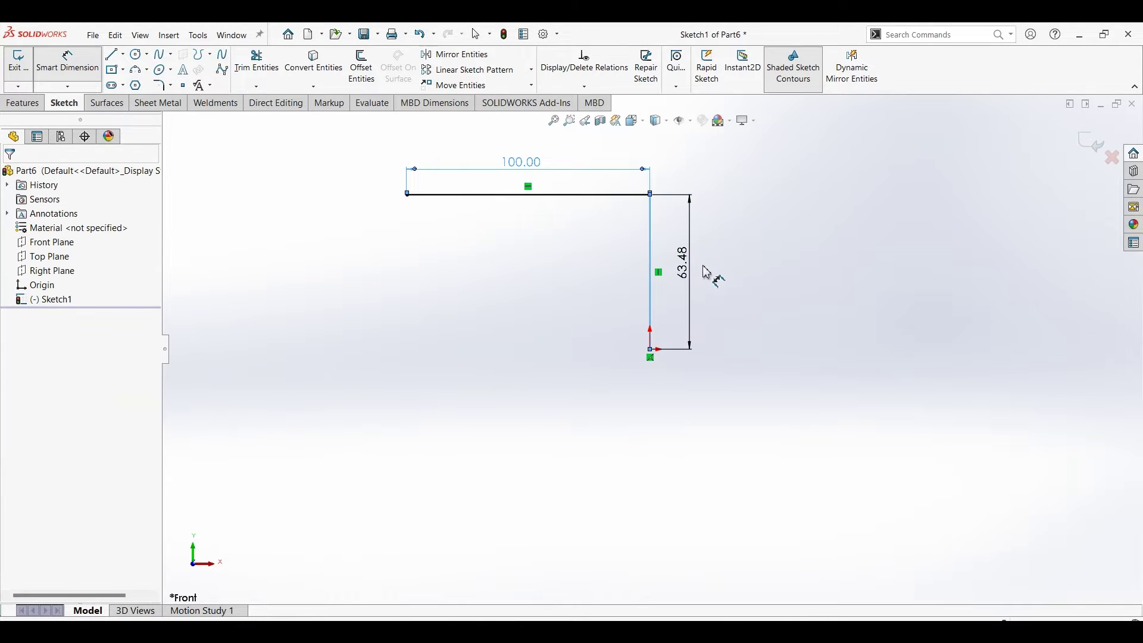
left_click(703, 272)
type("1000")
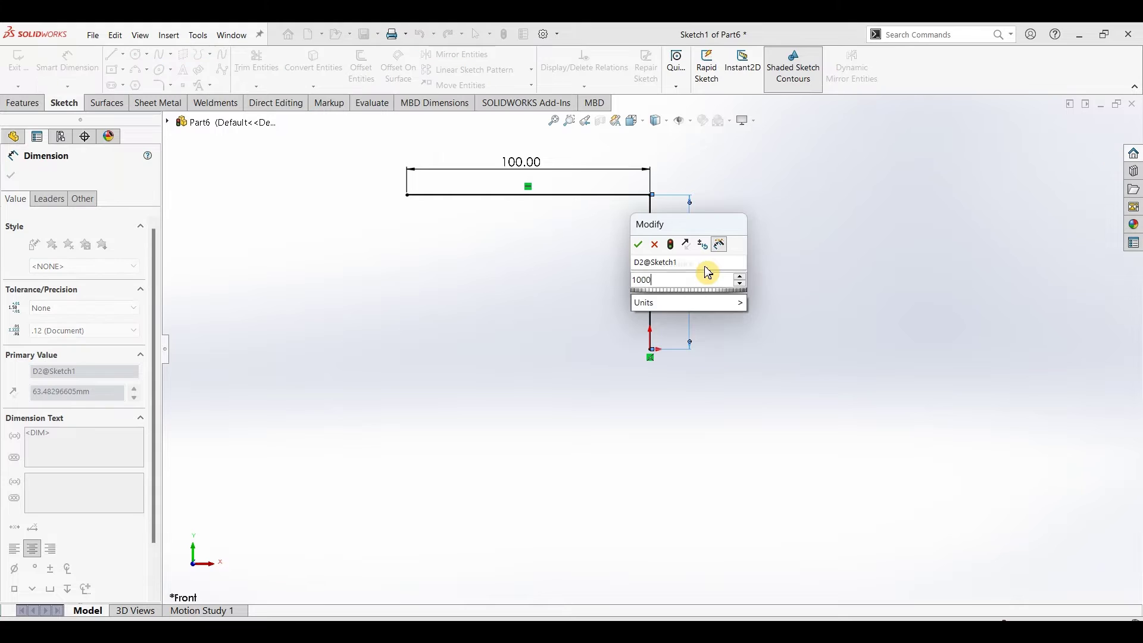
key("Return")
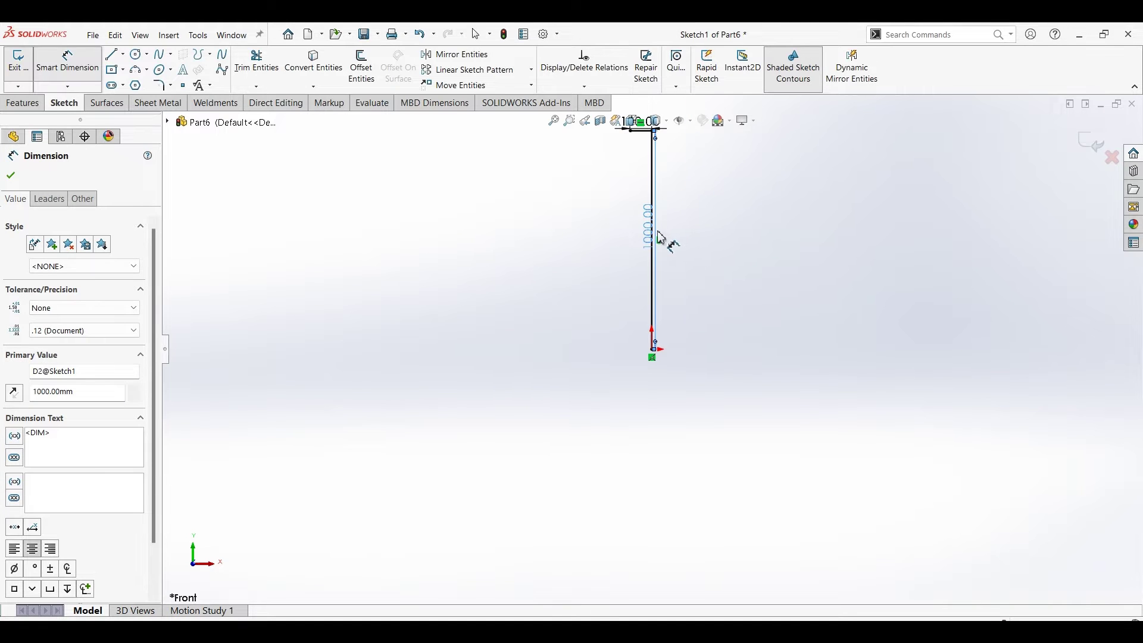
double_click(651, 237)
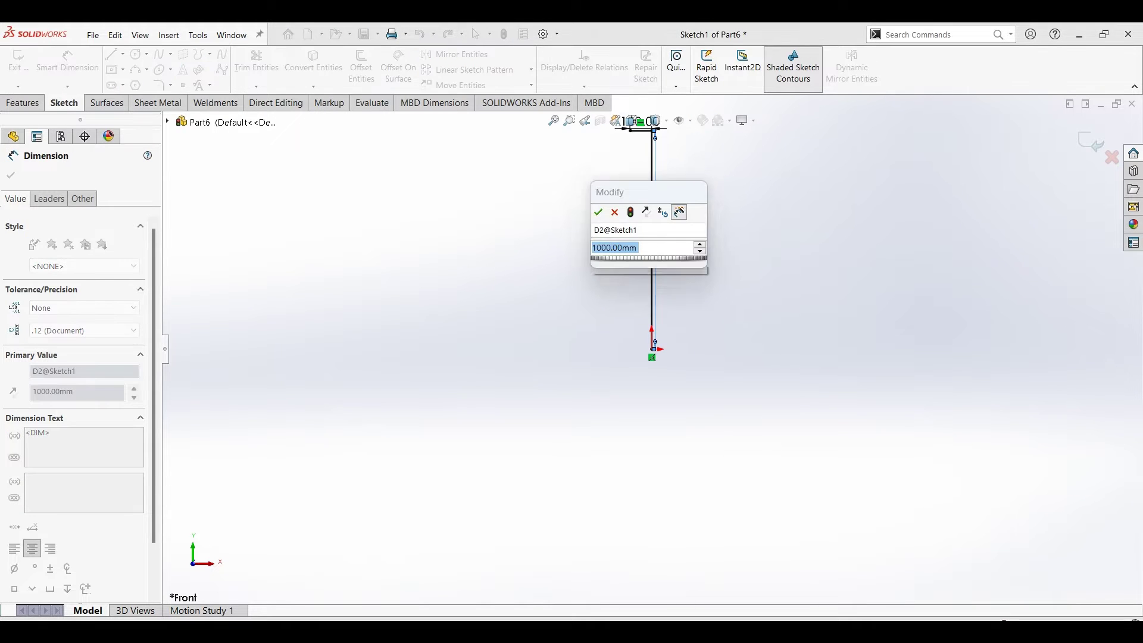
type("100")
key("Return")
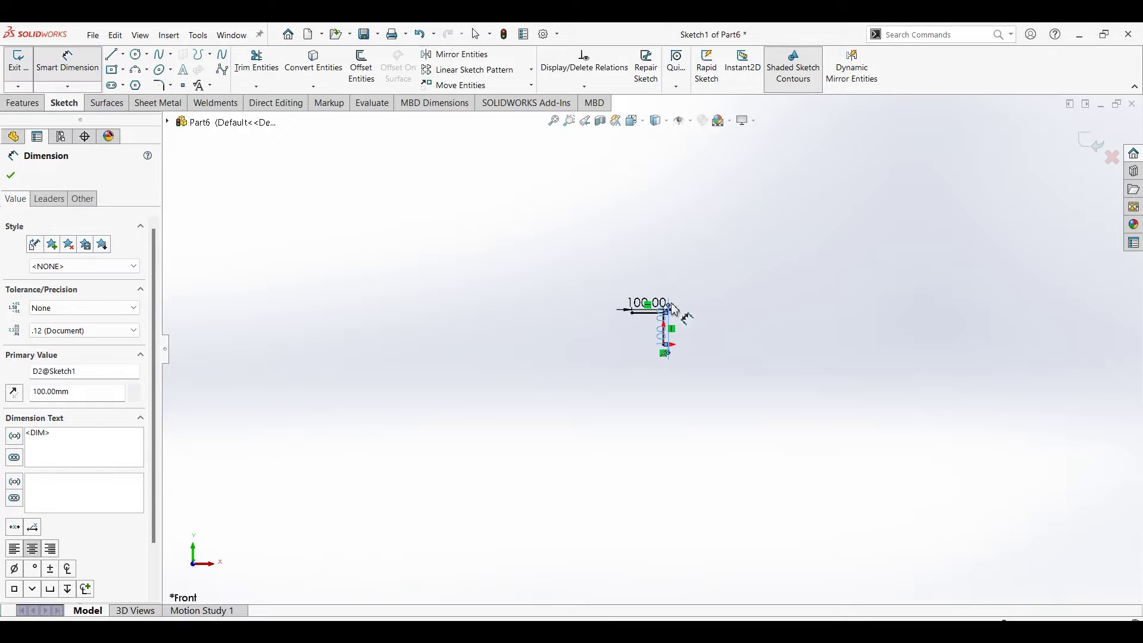
Round the corner between the two lines with a 50 mm sketch fillet and finish the sketch.
scroll(648, 355, "down", 3)
left_click(160, 85)
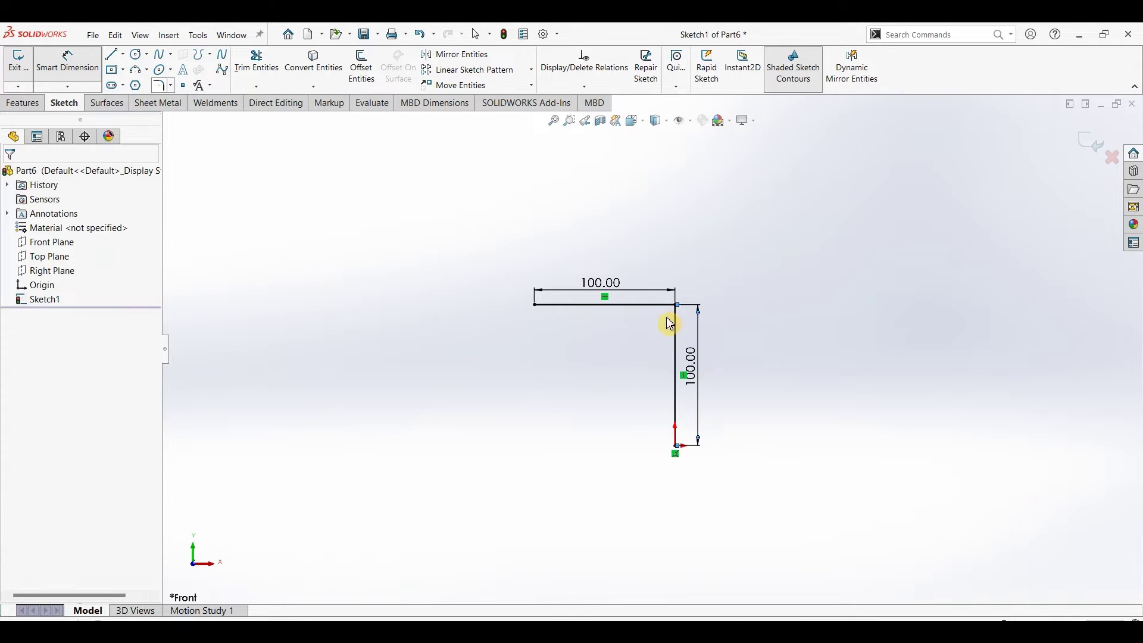
left_click(676, 308)
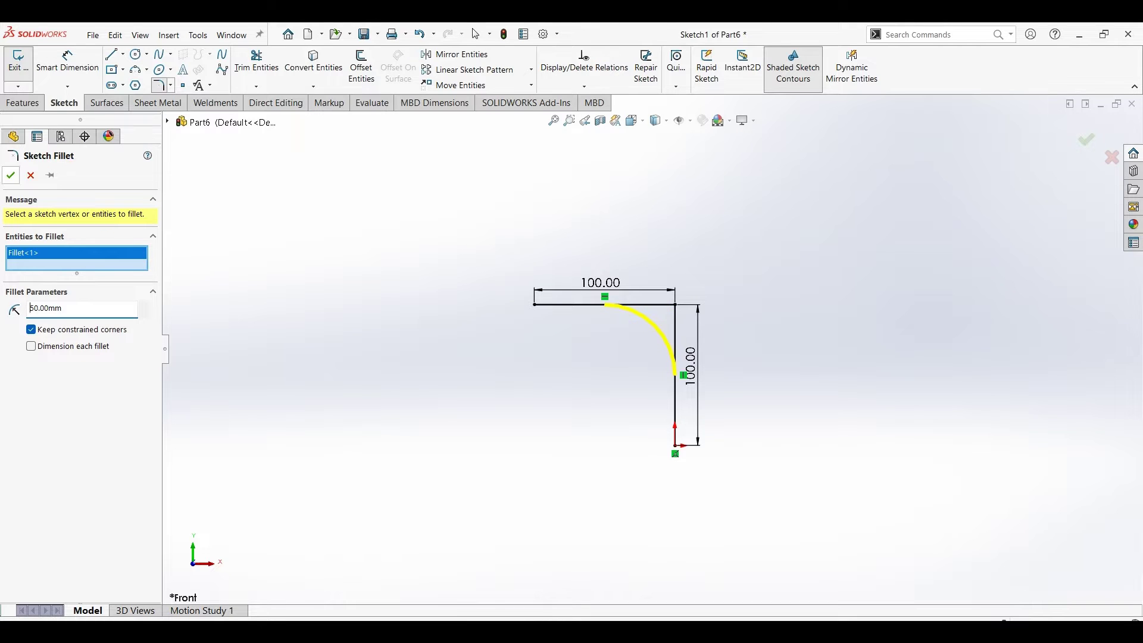
key("Return")
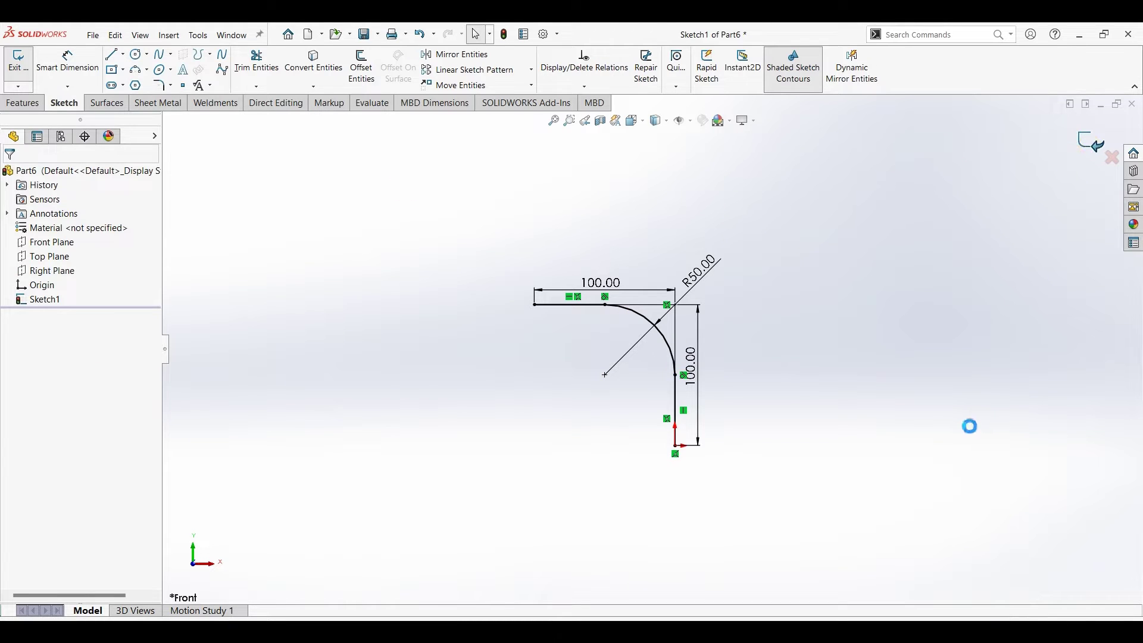
On the Top Plane, sketch a slanted line about 66 mm long from the origin, continued by a horizontal line towards negative X.
left_click(49, 257)
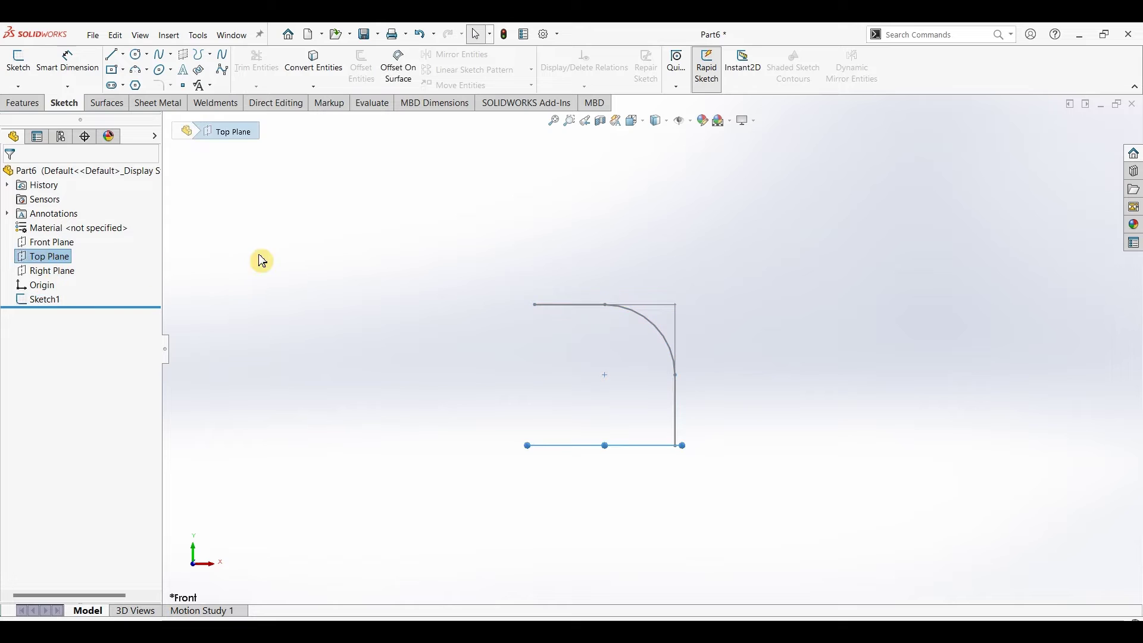
left_click(39, 71)
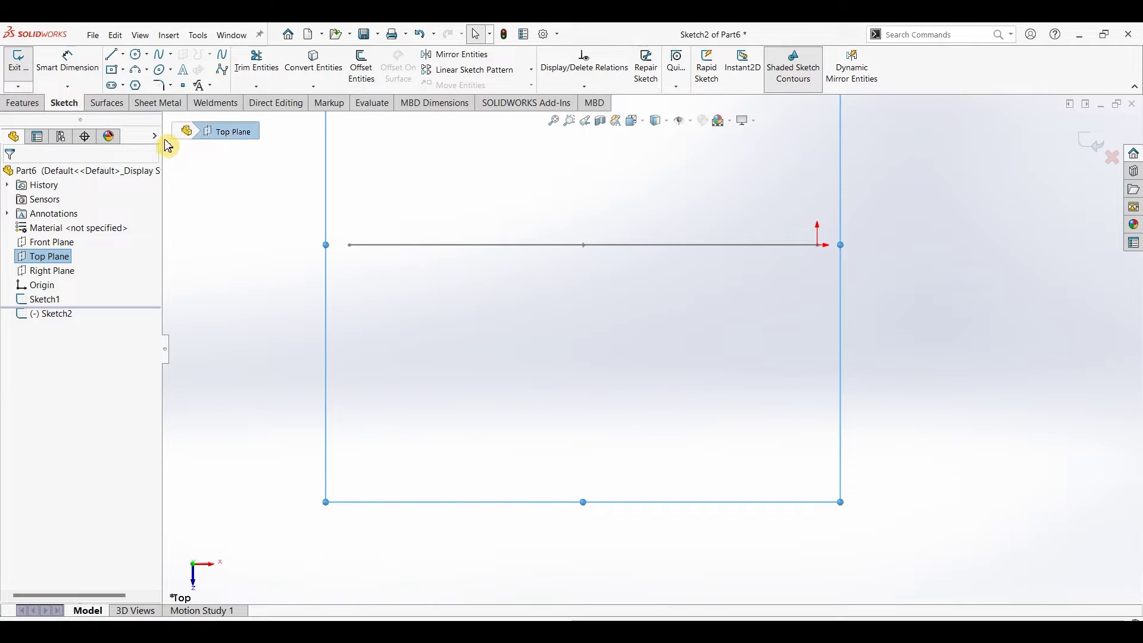
left_click(113, 55)
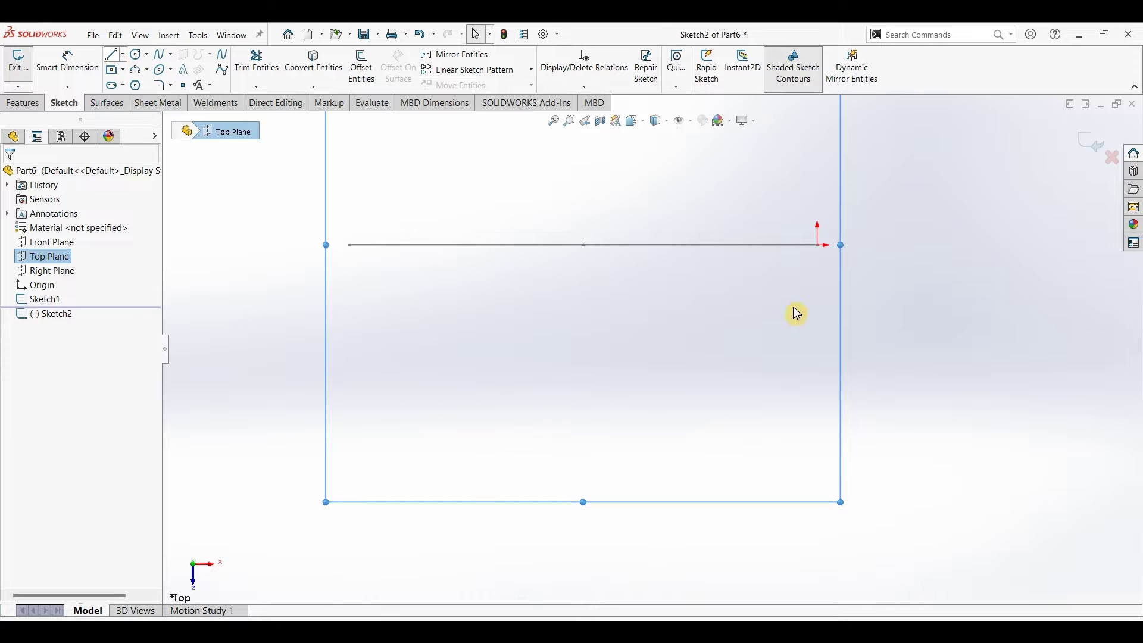
left_click(817, 245)
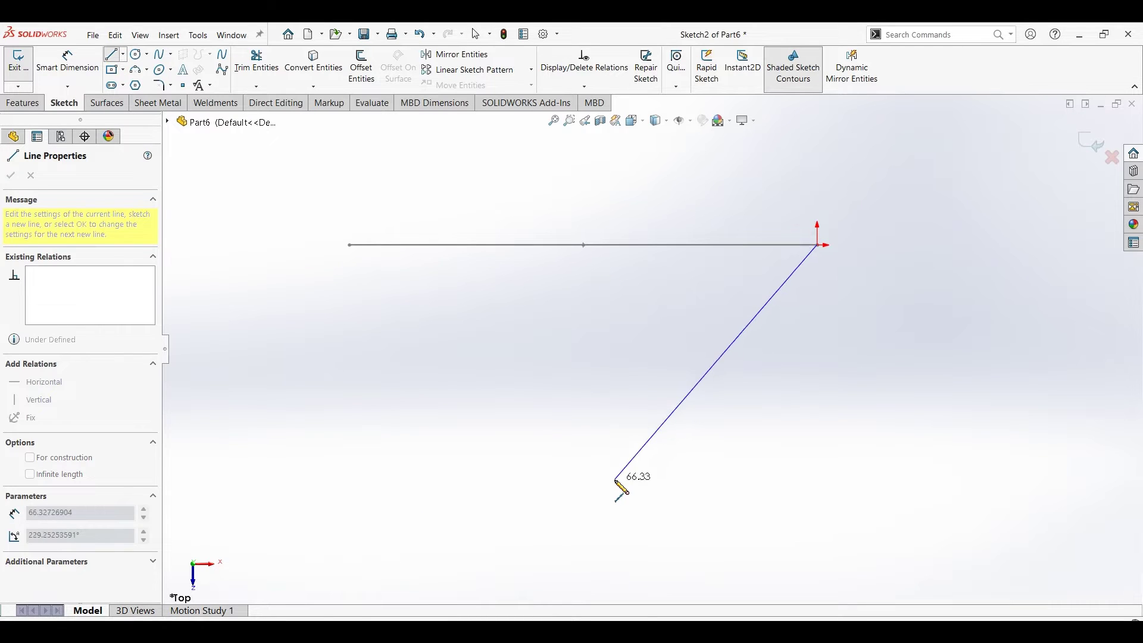
left_click(614, 480)
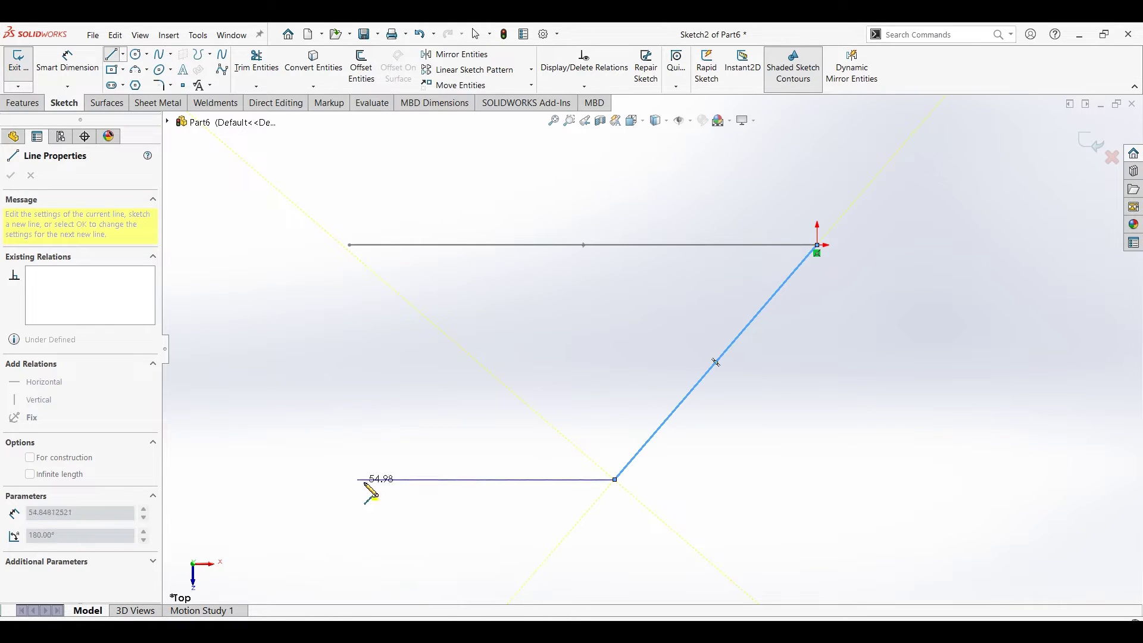
left_click(377, 479)
key("Escape")
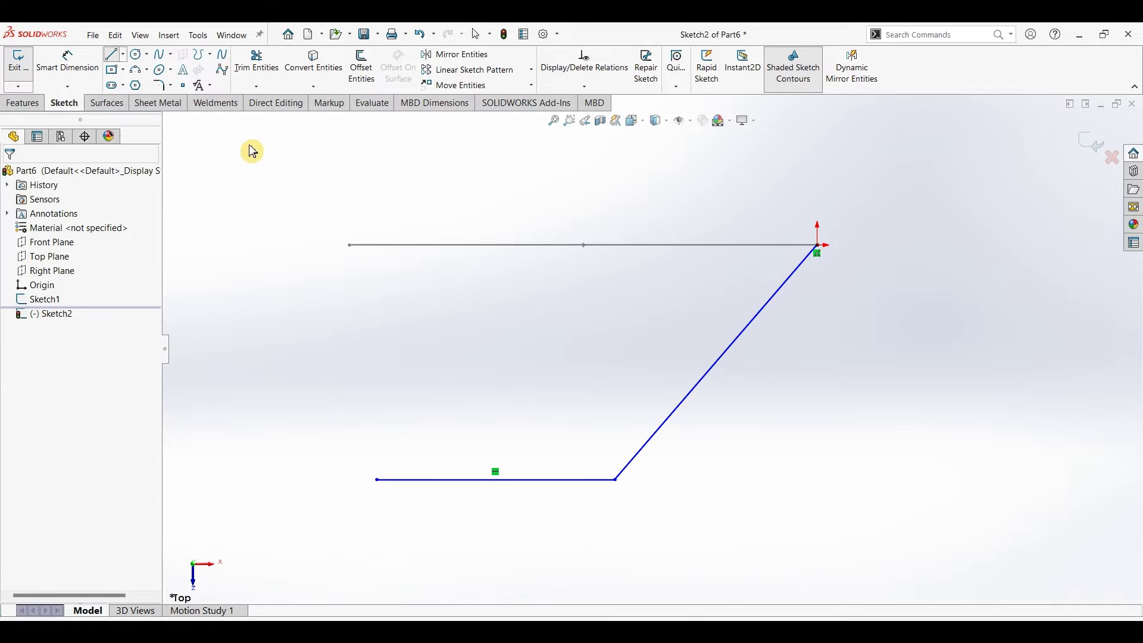
Dimension the angle between the slanted line and the first sketch's horizontal line to 60 degrees.
left_click(68, 62)
left_click(750, 248)
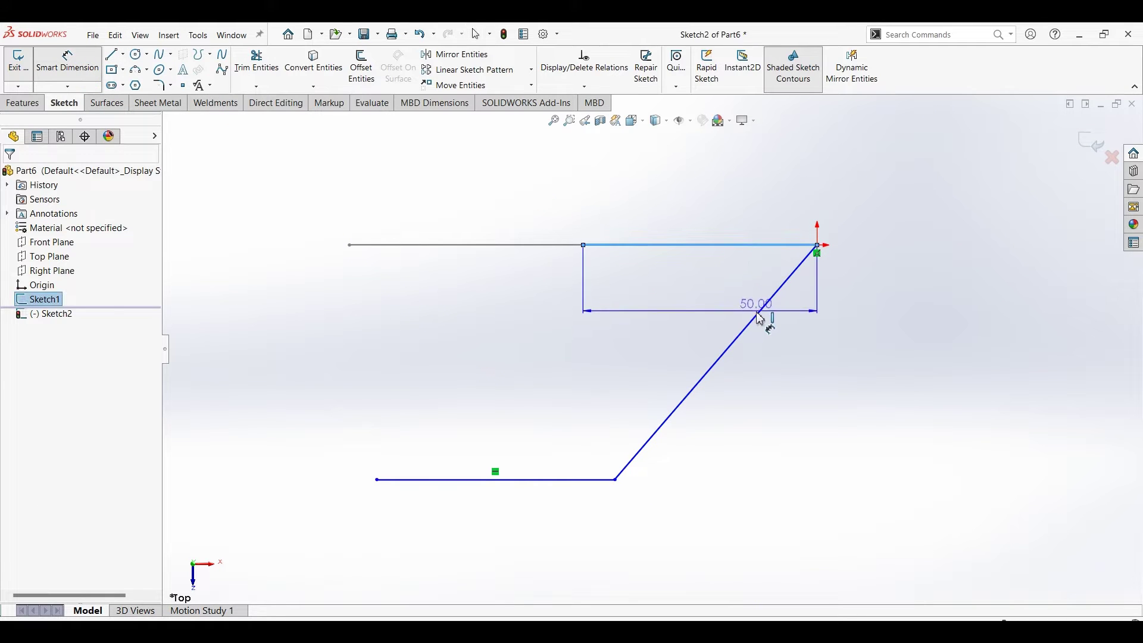
left_click(751, 304)
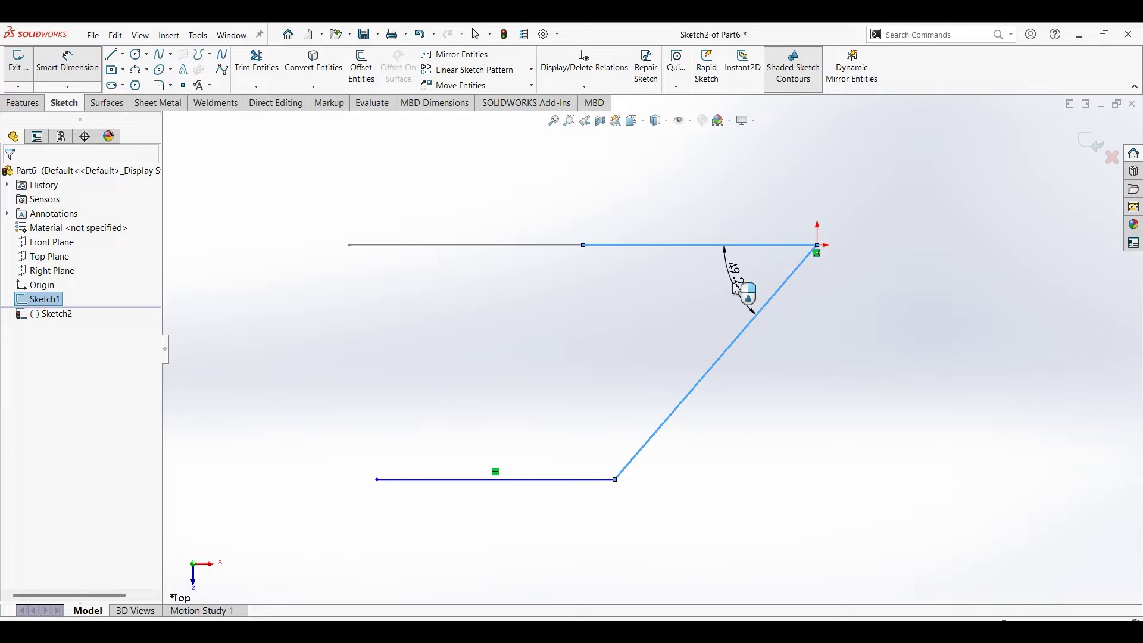
left_click(738, 289)
key("Return")
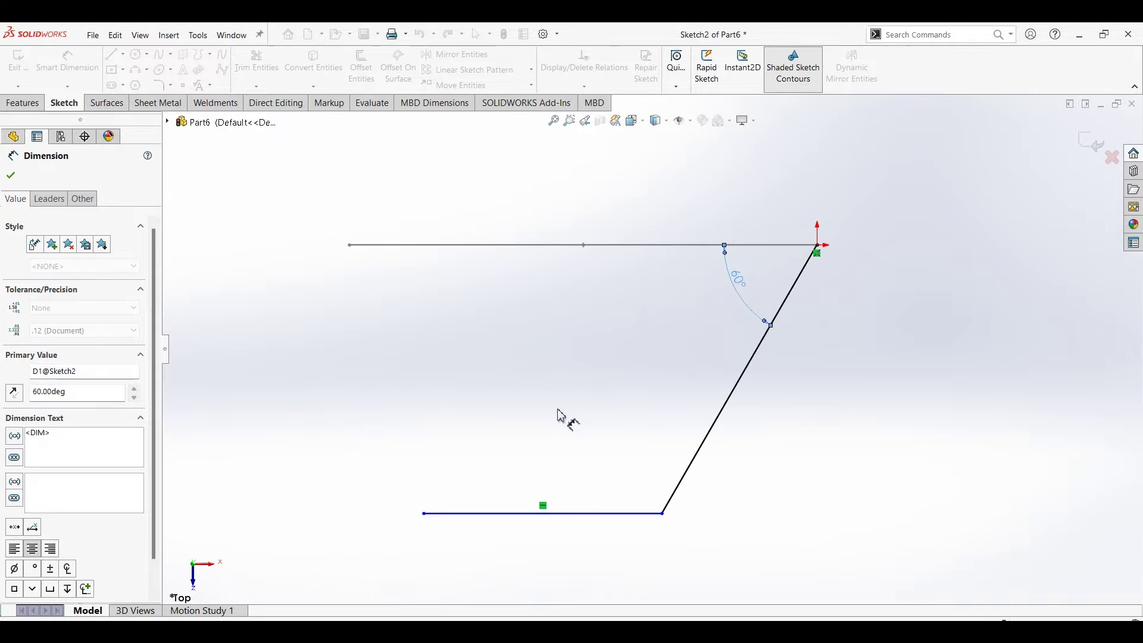
Dimension the horizontal distance from the origin to the free end of the horizontal line as 100 mm.
left_click(423, 513)
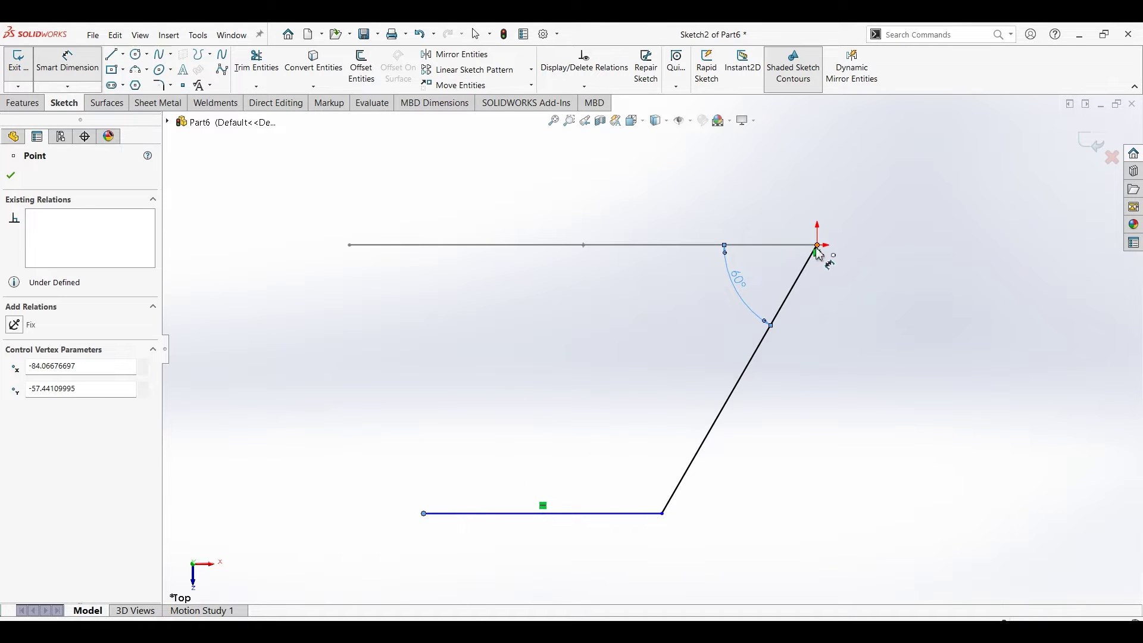
left_click(817, 244)
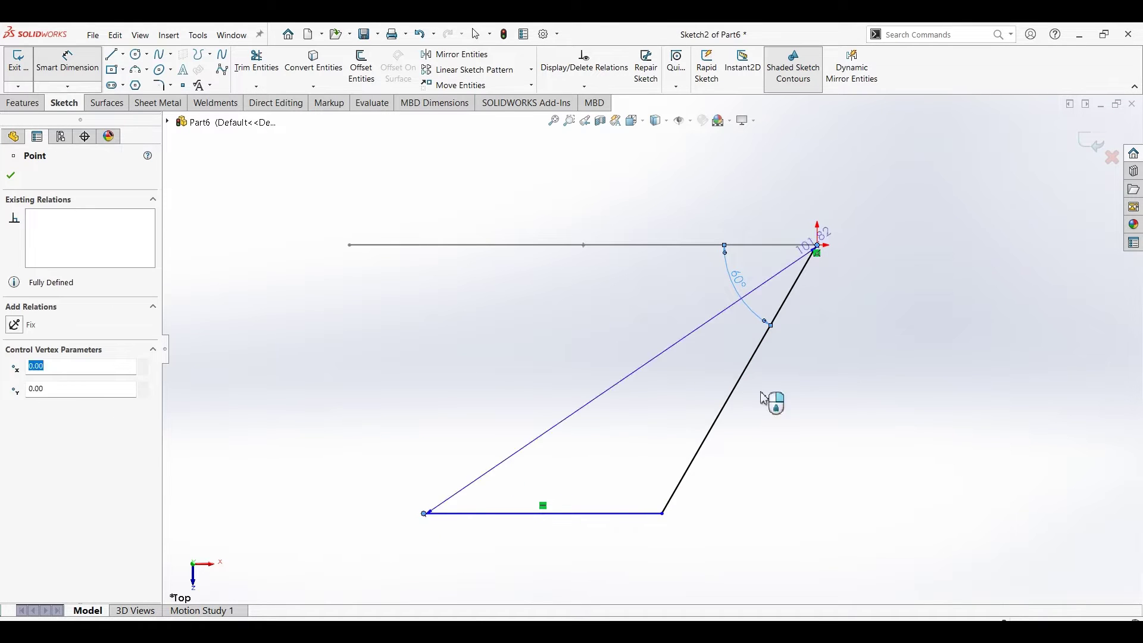
left_click(752, 542)
type("100")
key("Return")
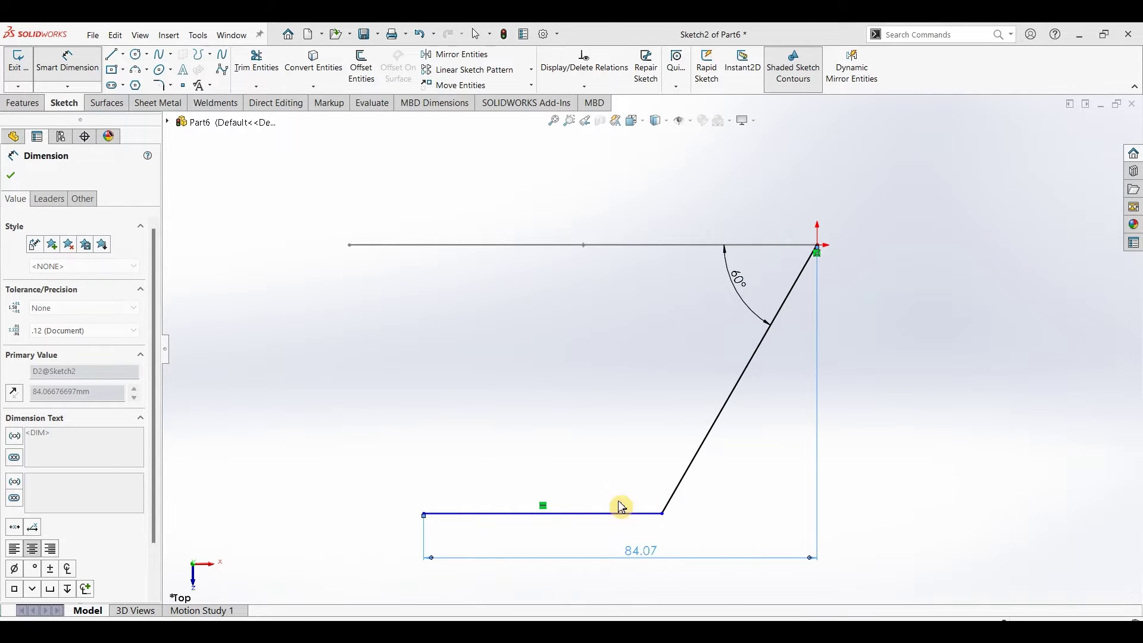
Dimension the length of the horizontal line in the Top Plane sketch to 50 mm.
left_click(560, 513)
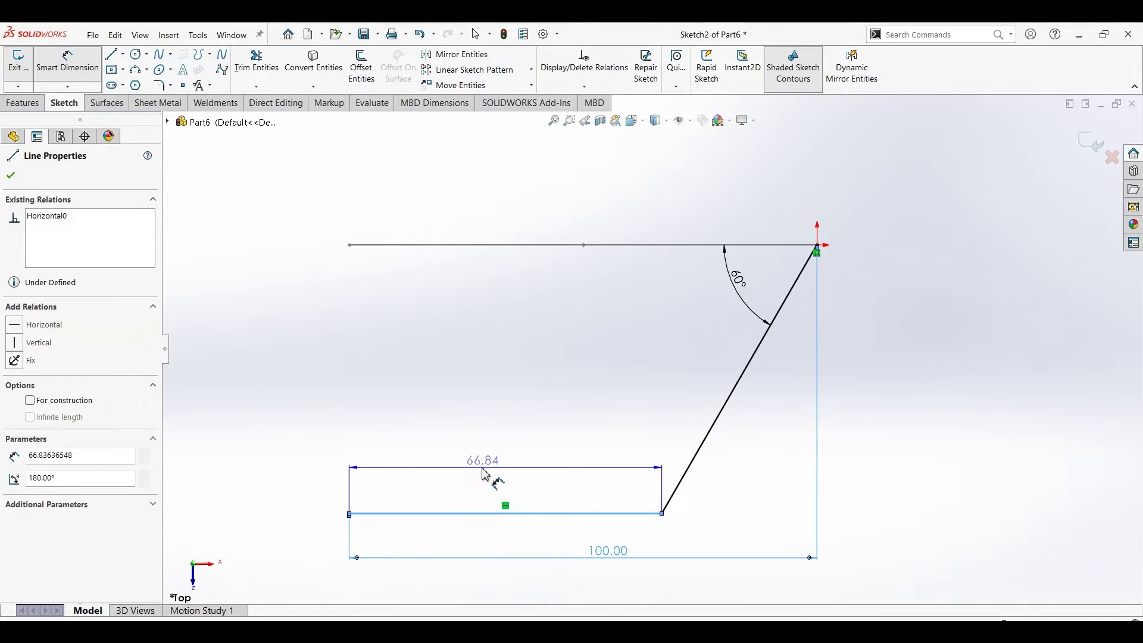
left_click(545, 445)
type("50")
key("Return")
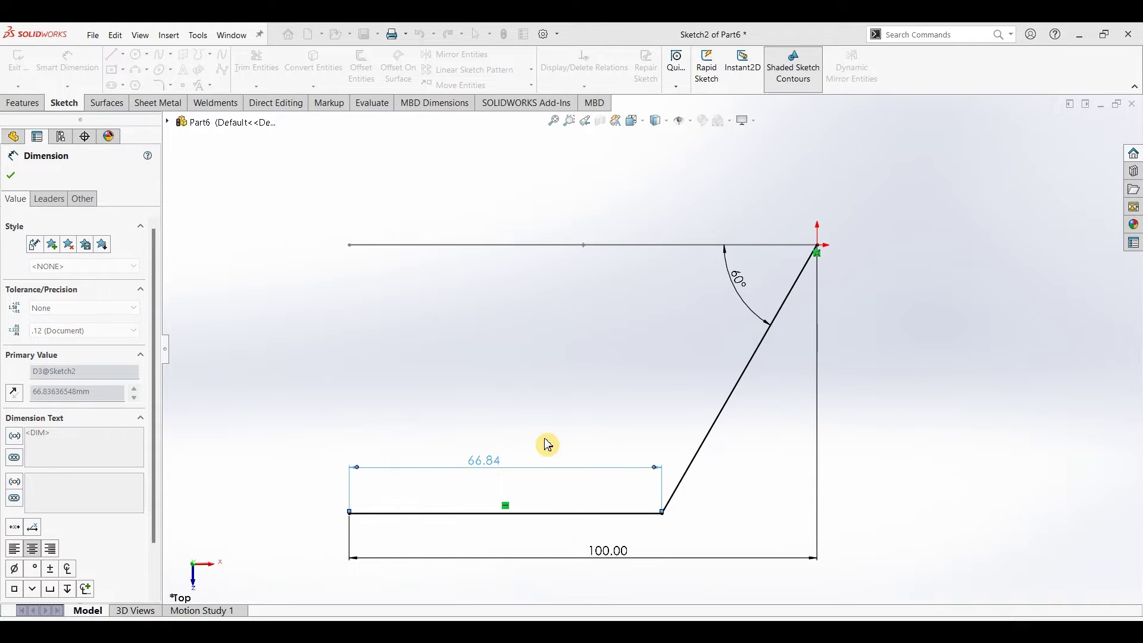
Finish the Top Plane sketch and show the model in isometric view.
key("f")
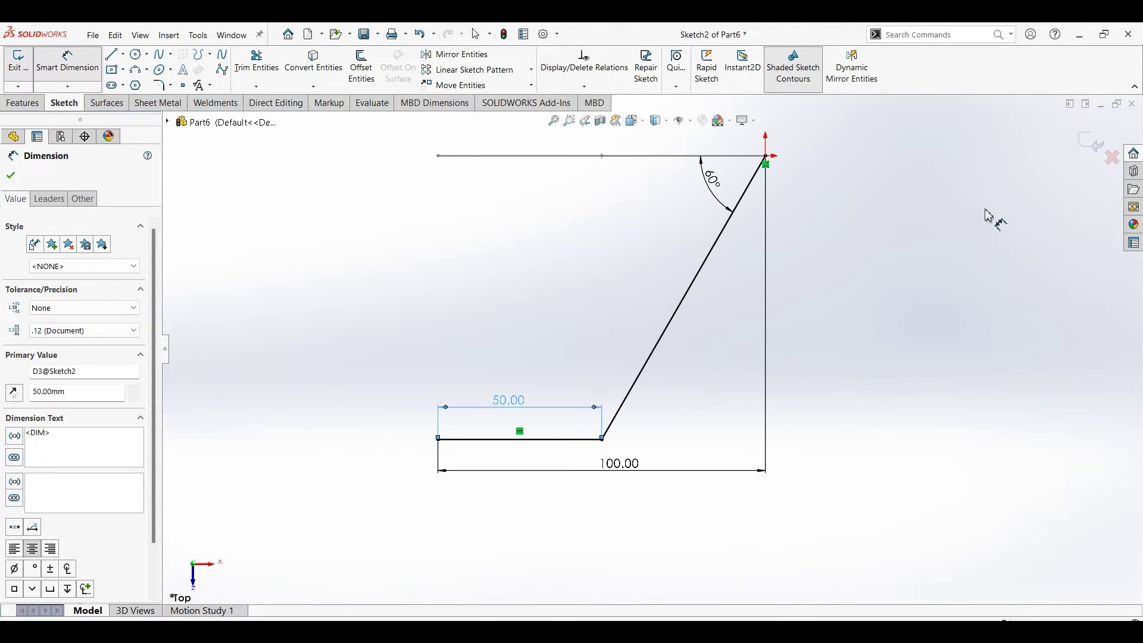
left_click(1093, 149)
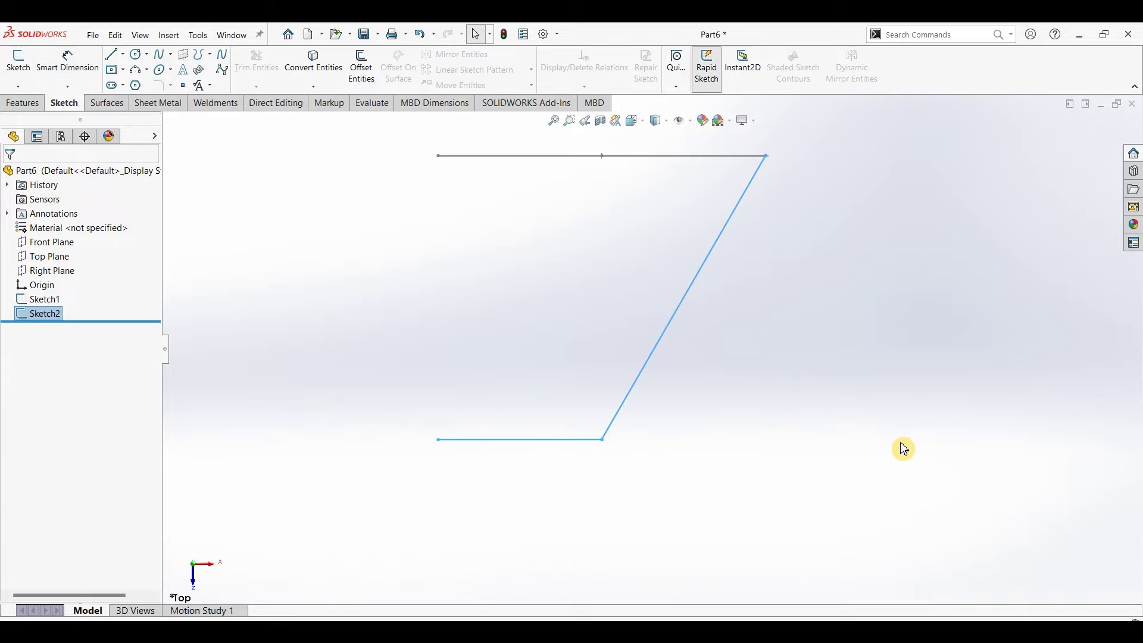
key("ctrl+7")
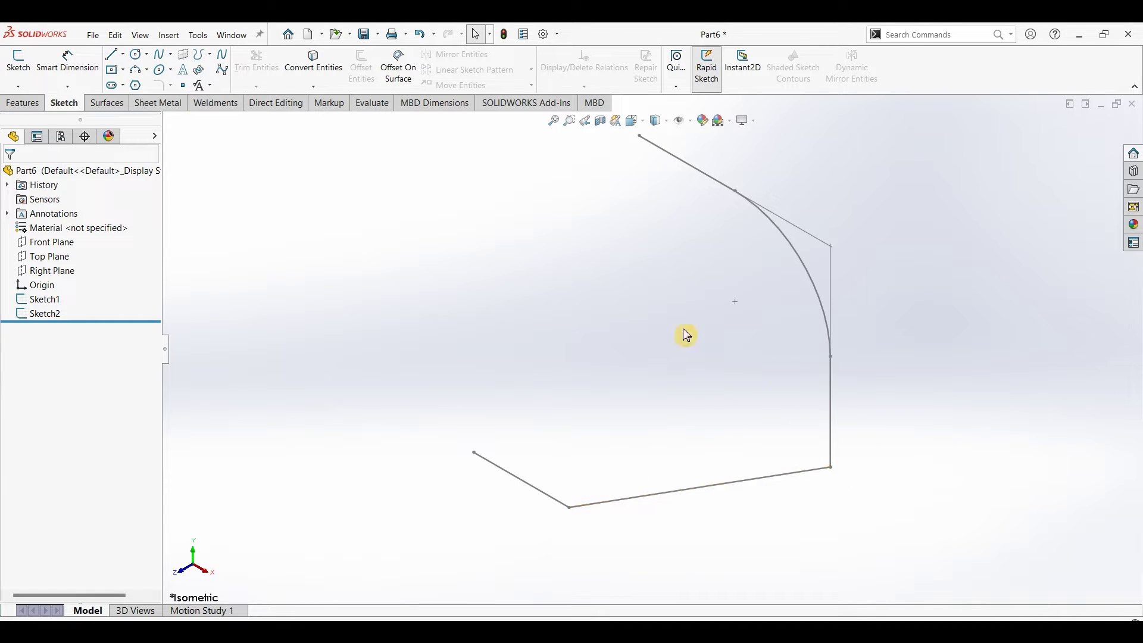
left_click(25, 103)
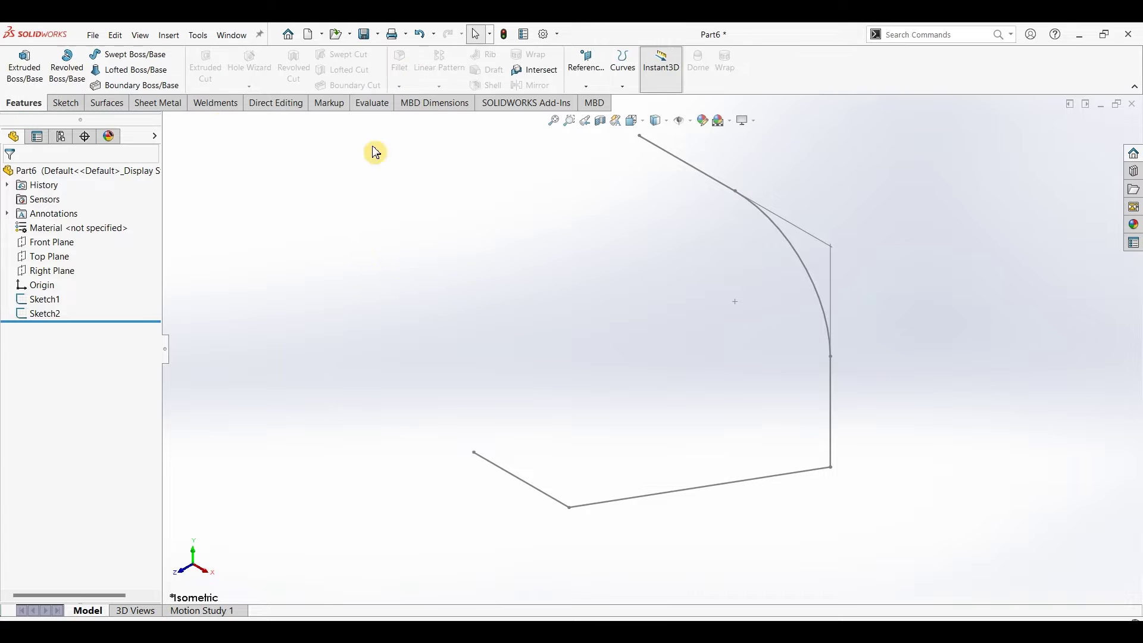
left_click(623, 87)
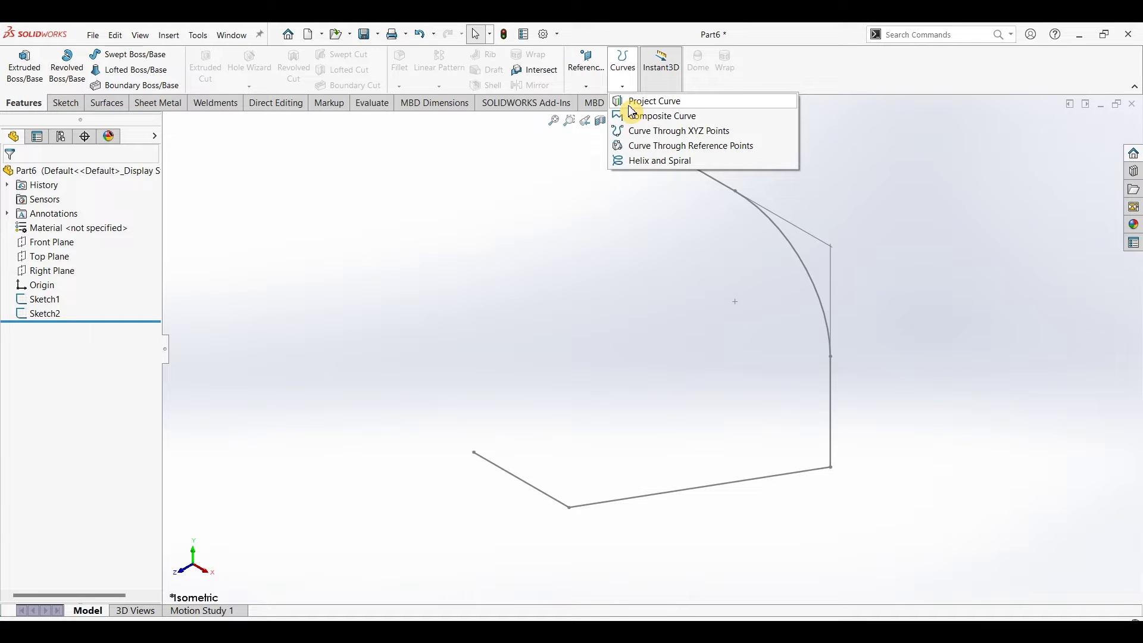
left_click(655, 101)
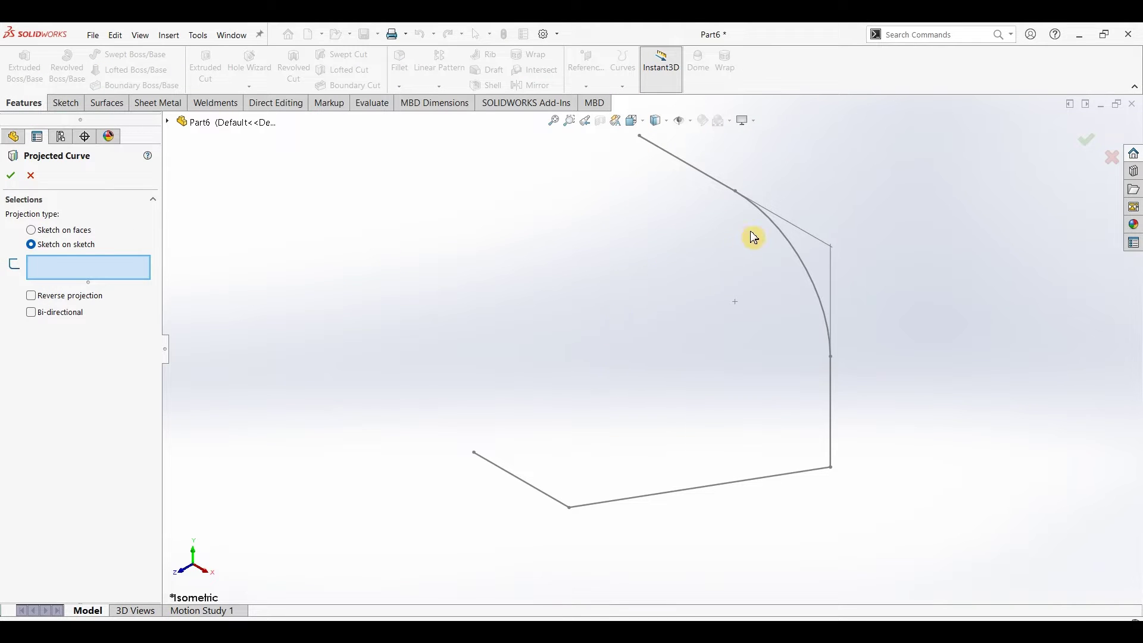
left_click(783, 238)
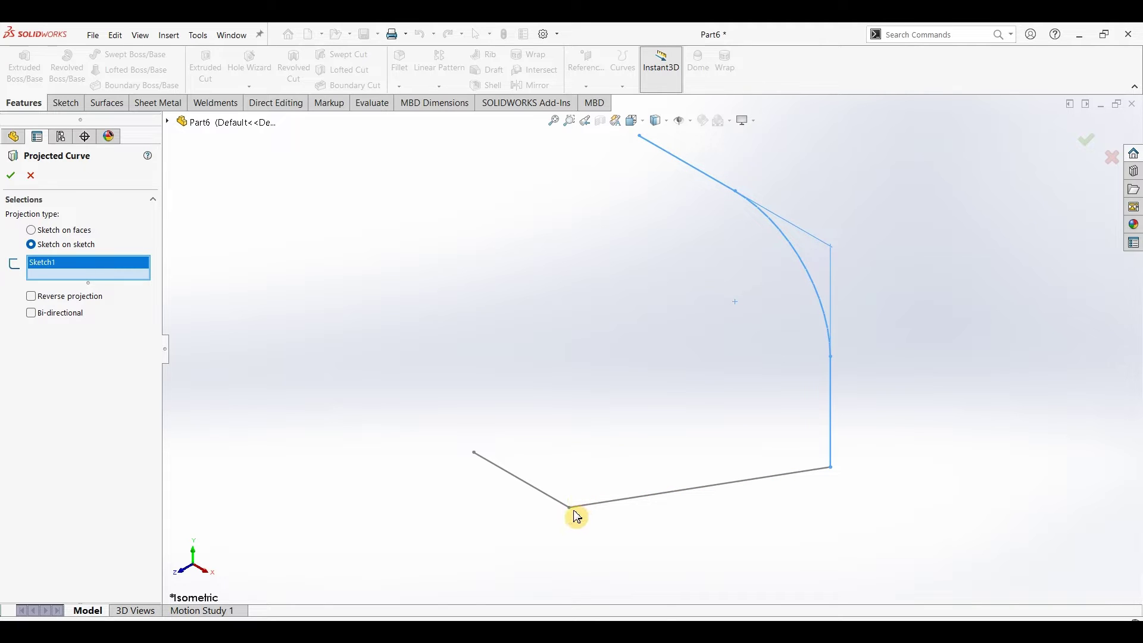
left_click(30, 176)
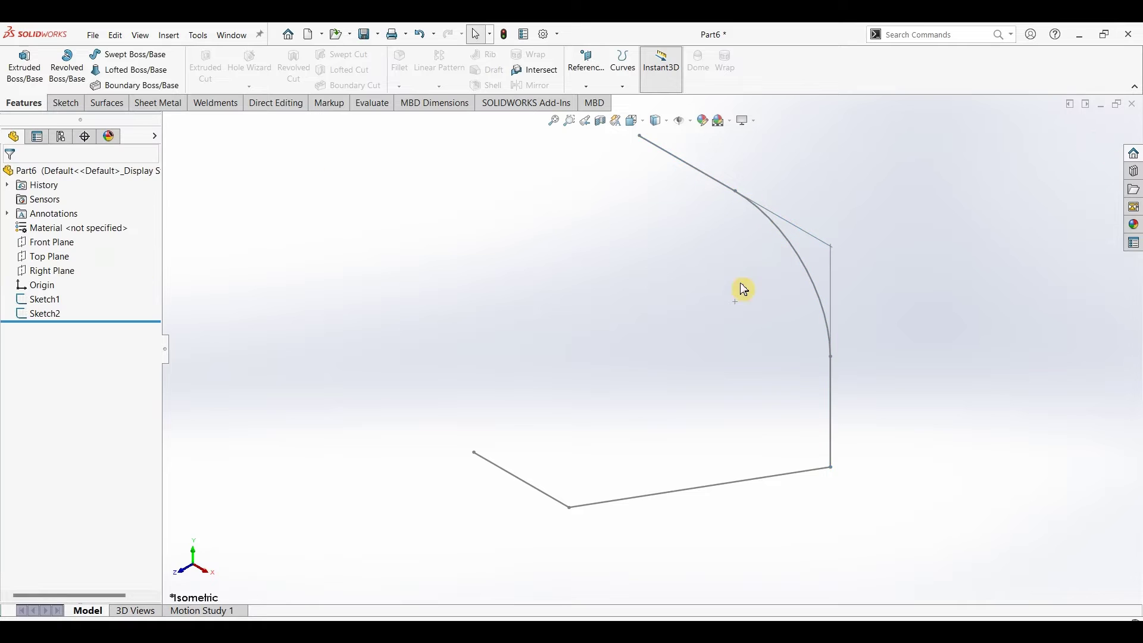
Round the corner between the slanted and horizontal lines of Sketch2 with a 40 mm sketch fillet and exit the sketch.
left_click(51, 314)
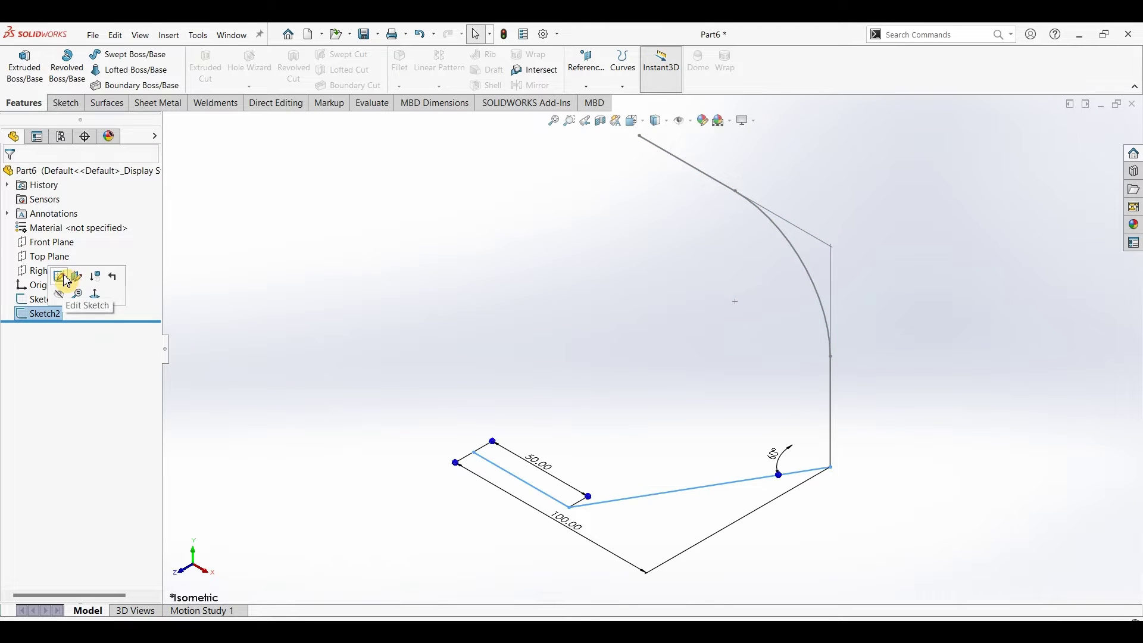
left_click(59, 277)
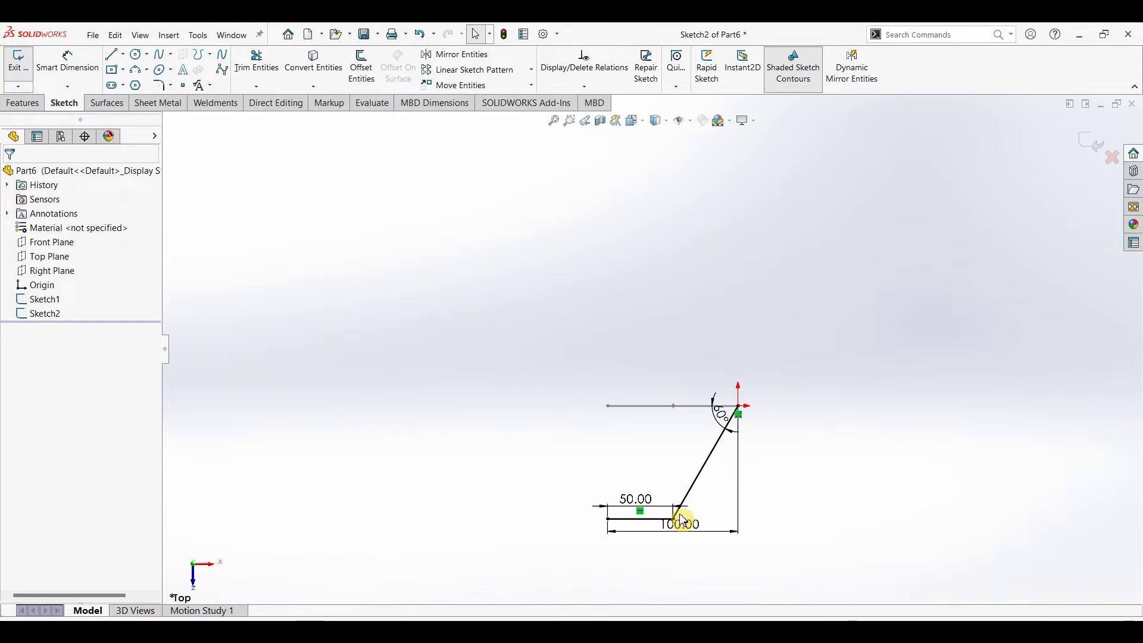
left_click(167, 88)
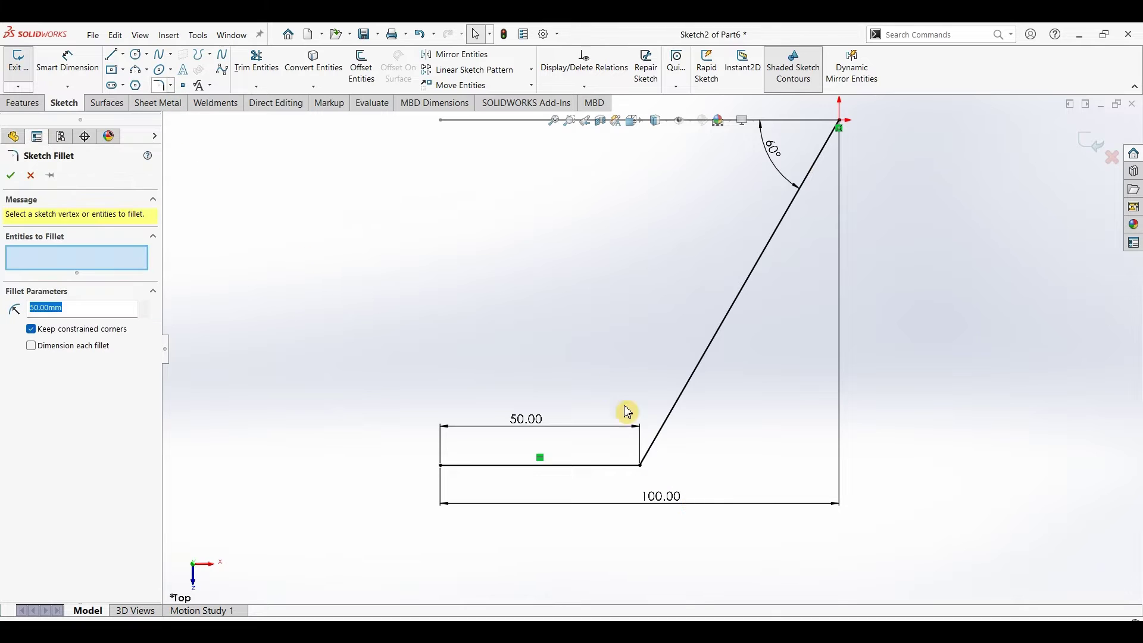
left_click(641, 465)
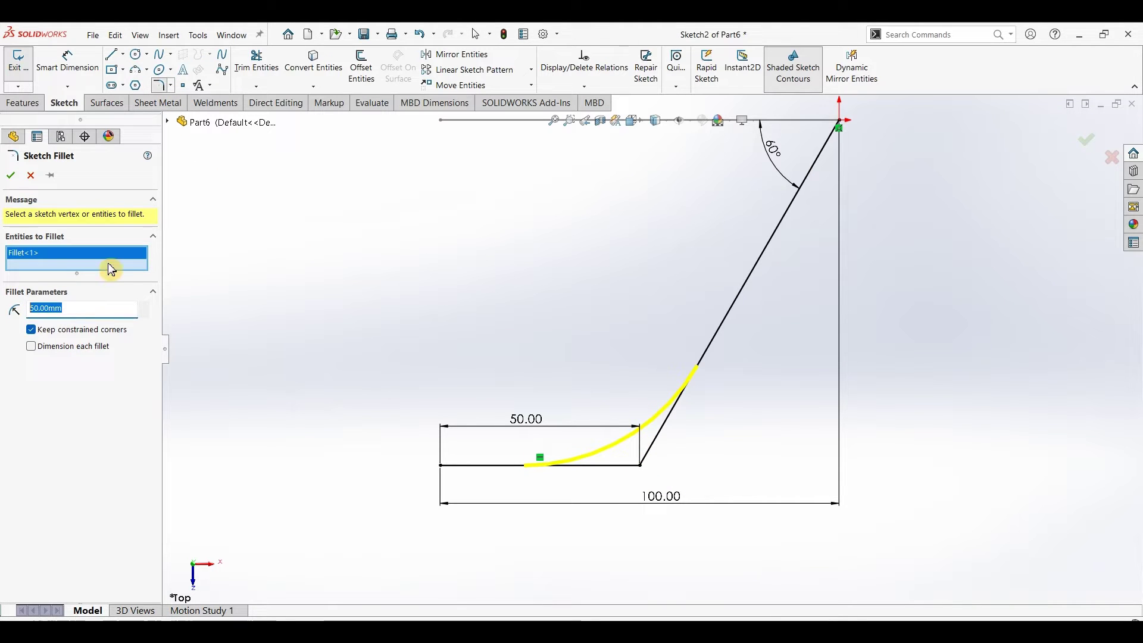
left_click(143, 314)
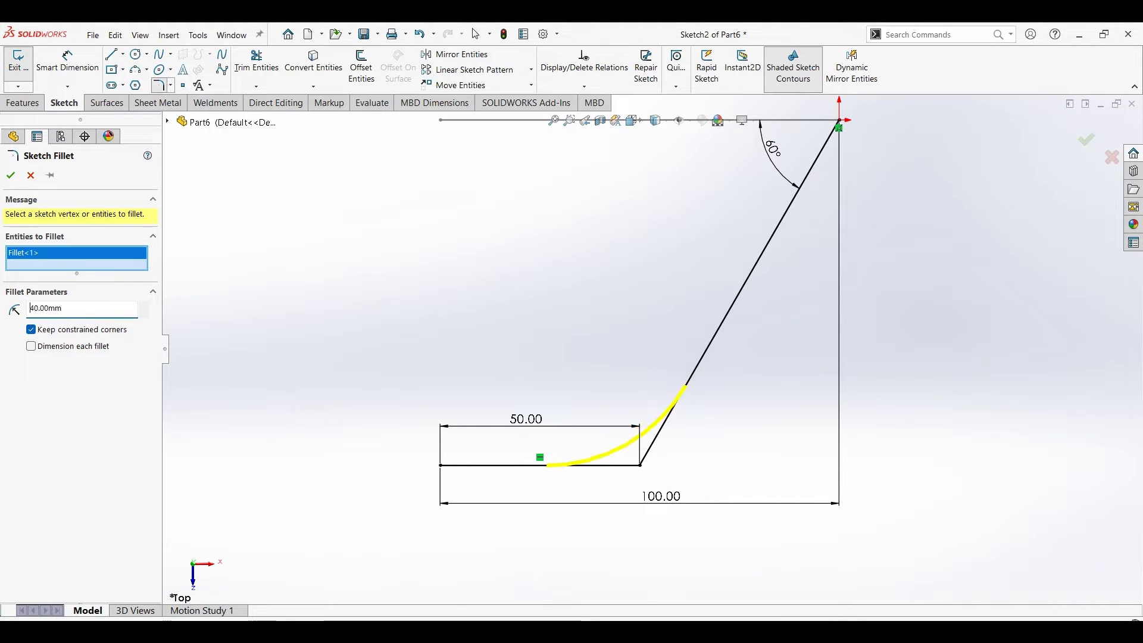
left_click(14, 179)
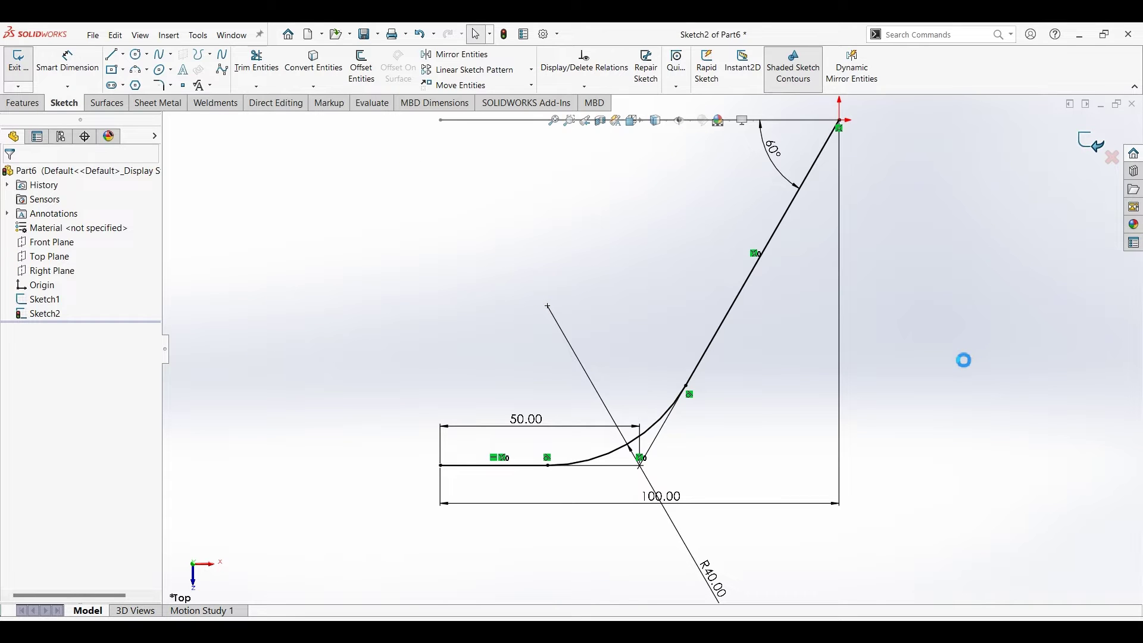
key("ctrl+7")
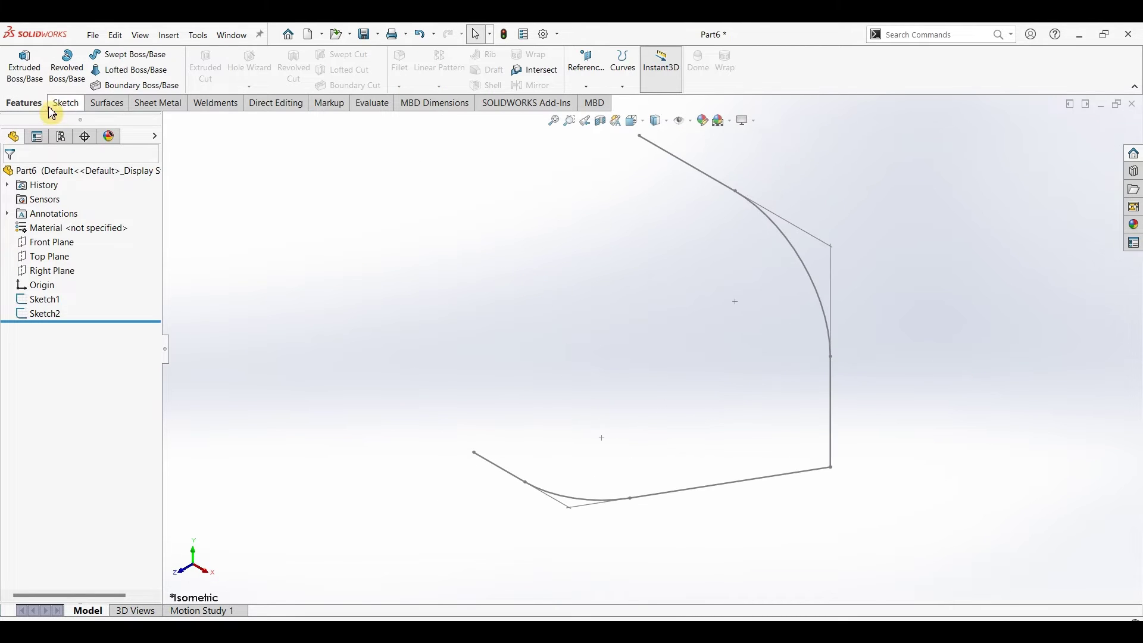
Create a sketch-on-sketch projected curve from Sketch1 and Sketch2.
left_click(623, 63)
left_click(649, 99)
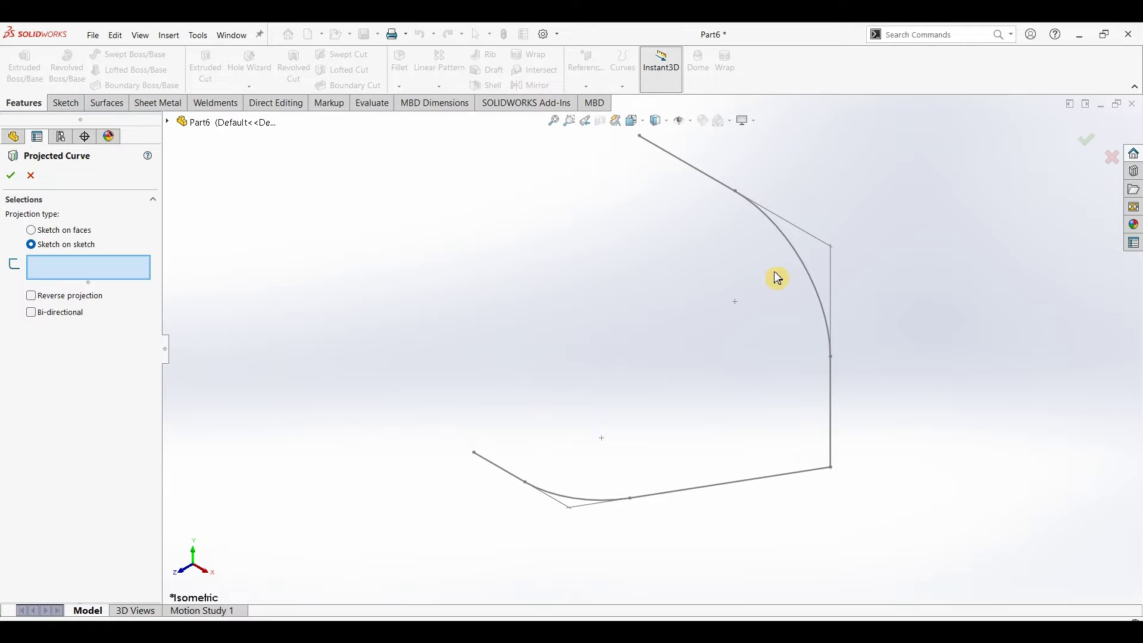
left_click(808, 275)
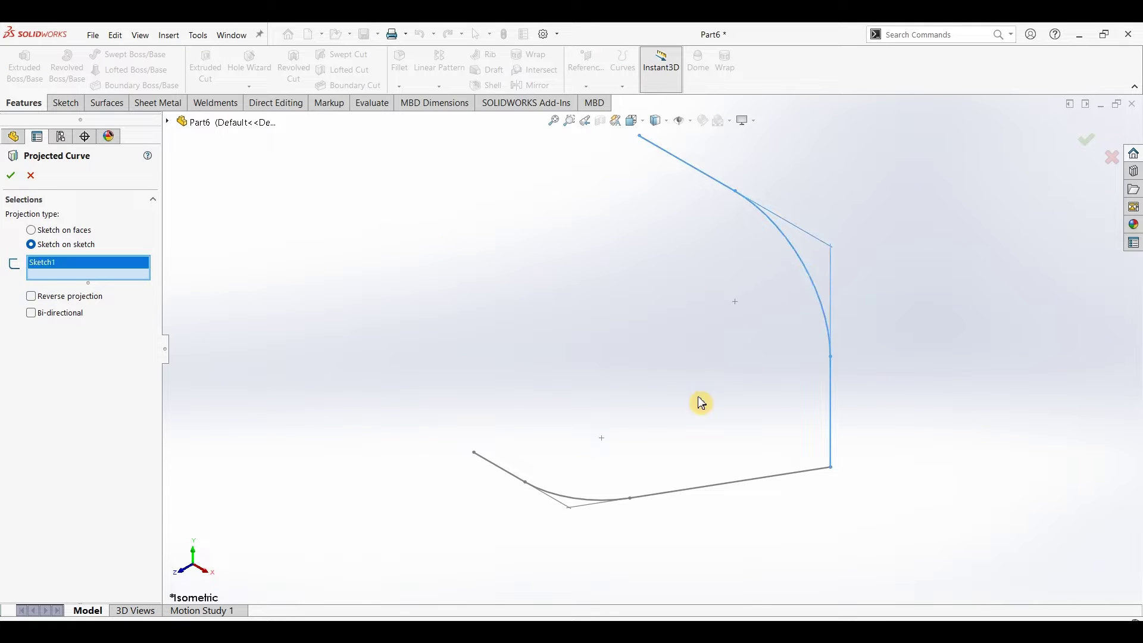
left_click(573, 505)
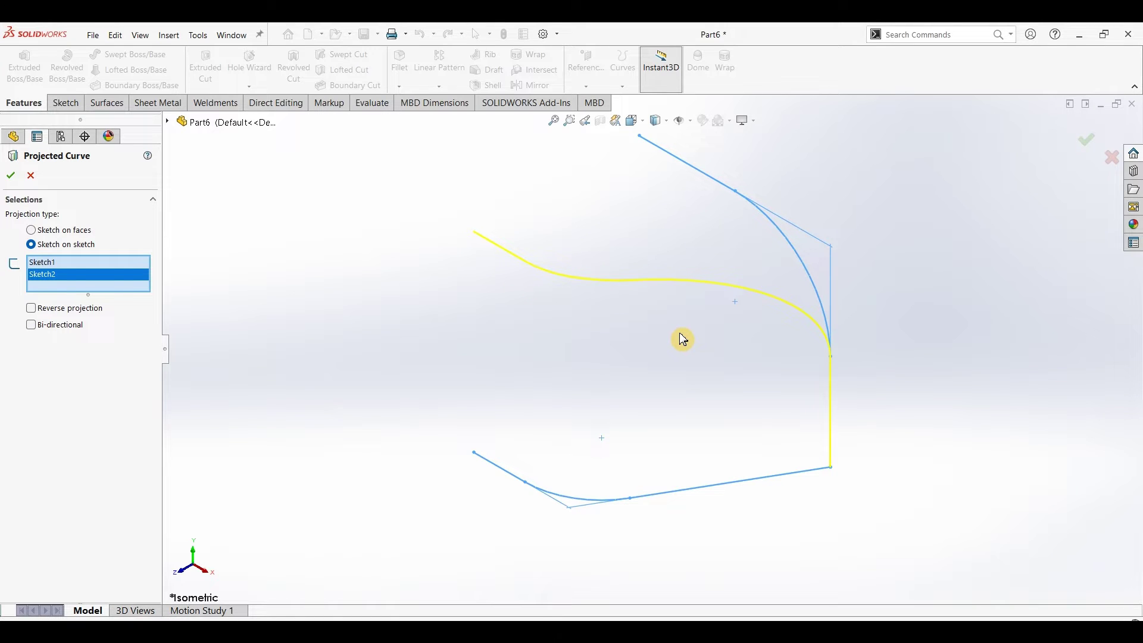
mouse_move(656, 334)
middle_mouse_down()
mouse_move(709, 408)
mouse_move(610, 360)
middle_mouse_up()
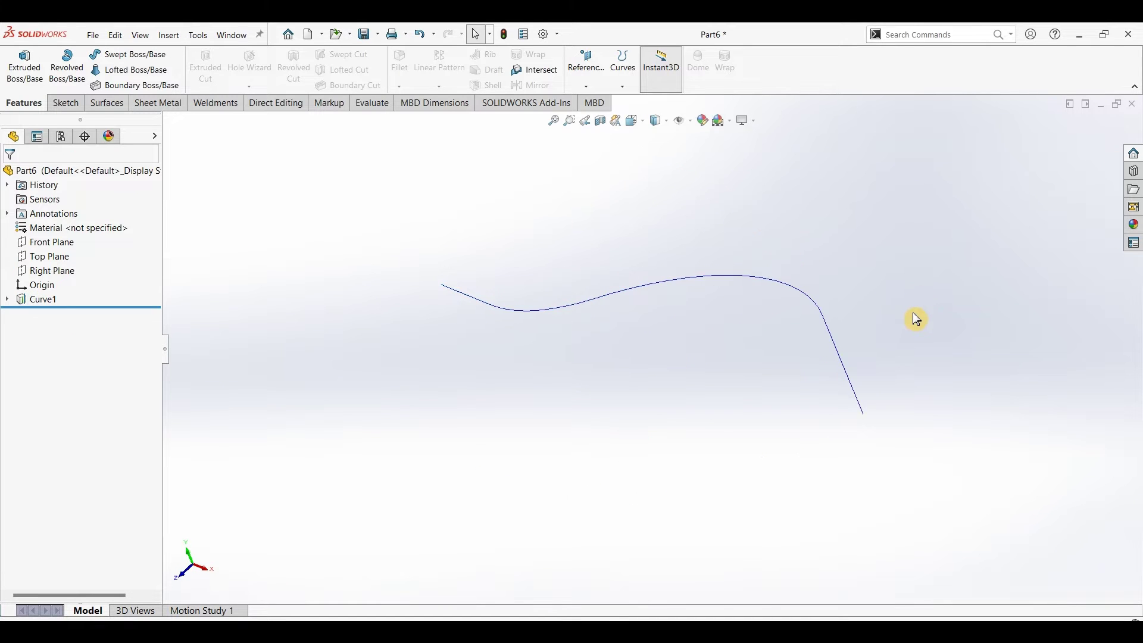
key("ctrl+7")
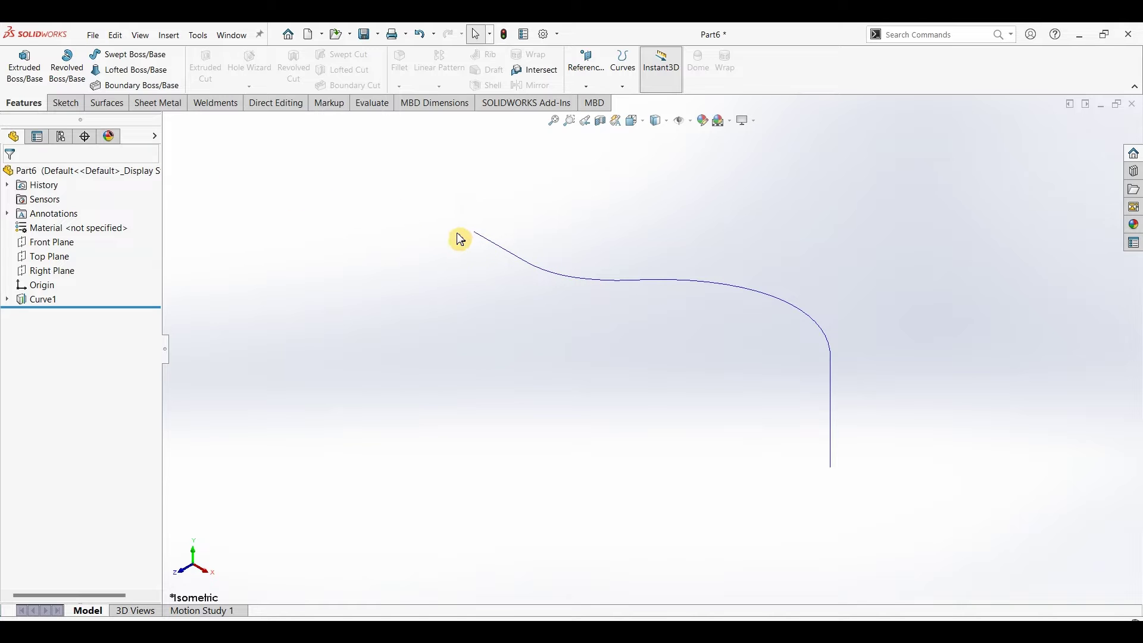
Create a reference plane perpendicular to the projected curve and coincident with the free end point of its upper straight section.
left_click(488, 236)
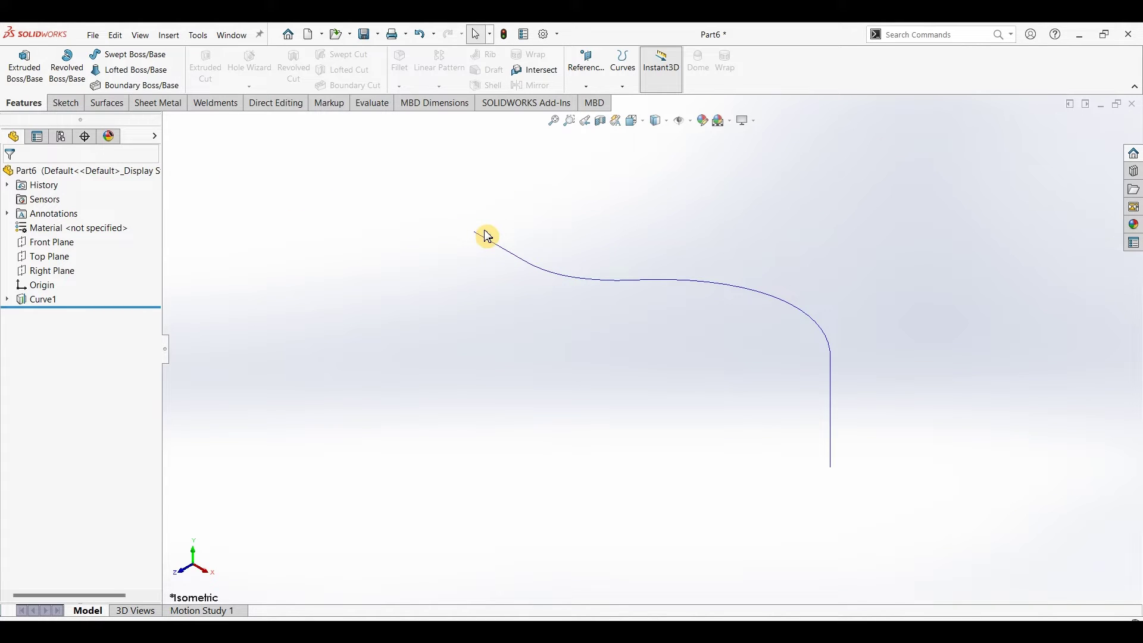
left_click(588, 88)
left_click(593, 99)
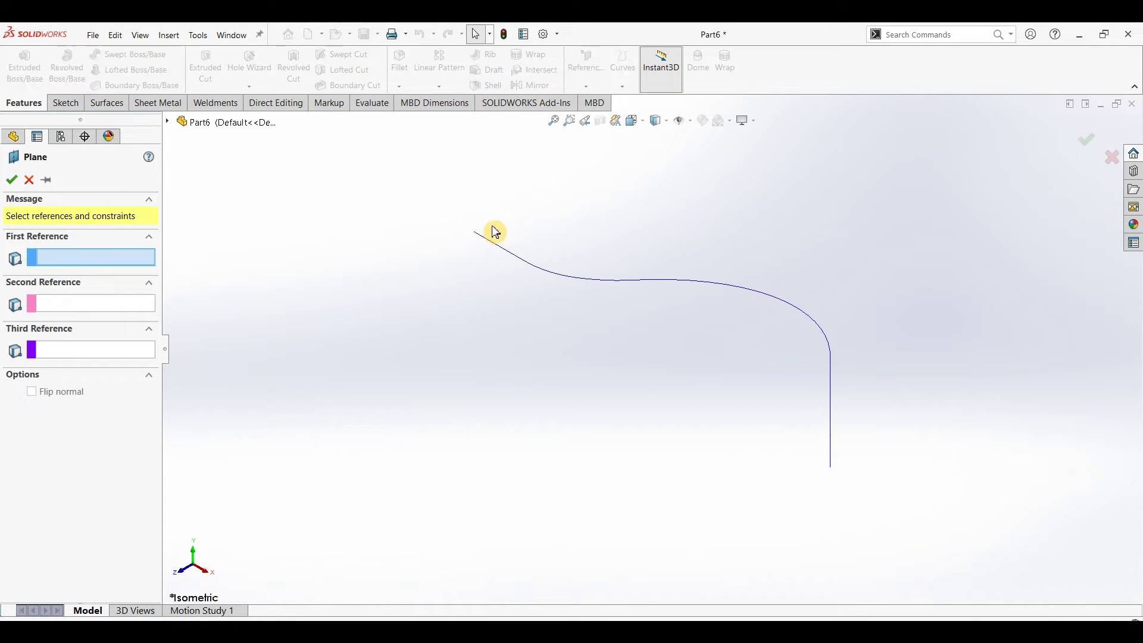
left_click(508, 255)
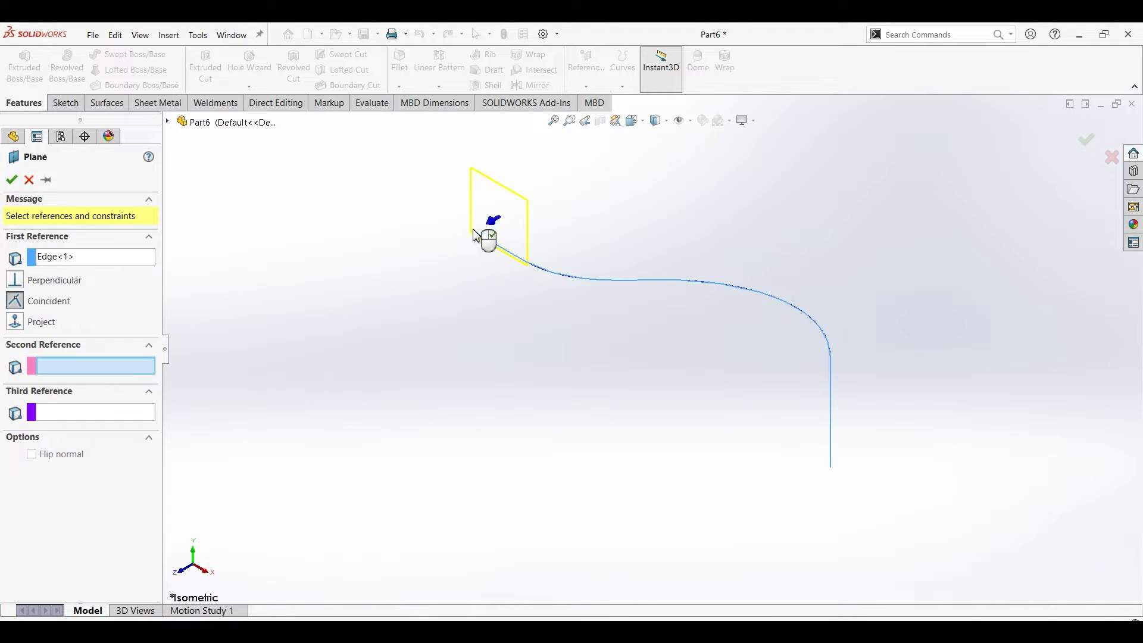
left_click(475, 234)
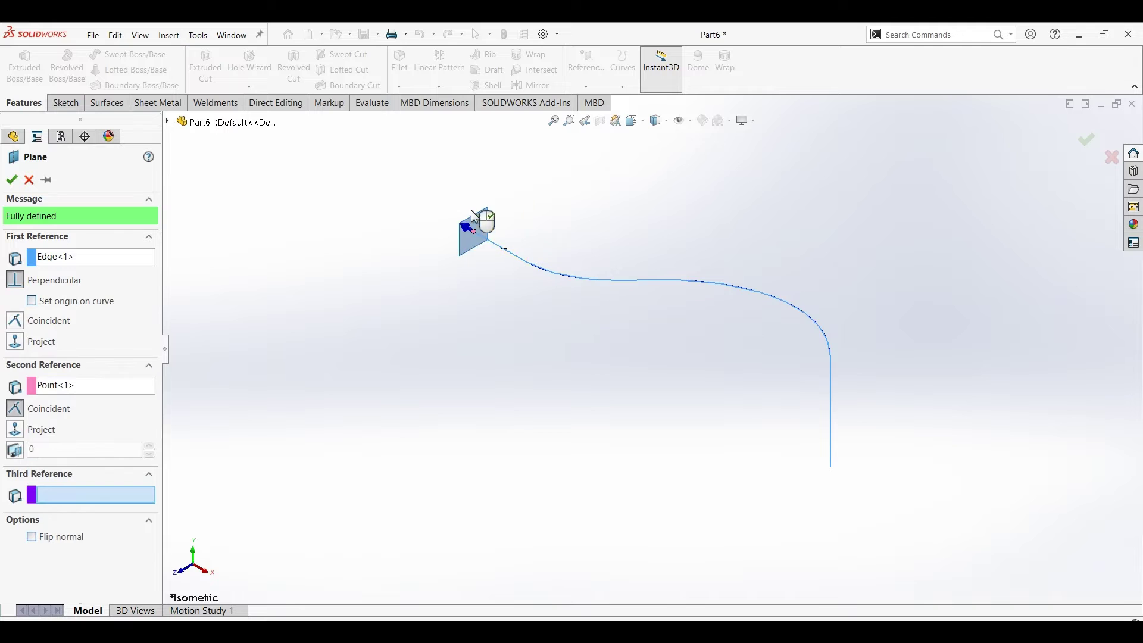
left_click(16, 182)
Sketch a circle about 7 mm in diameter on the new plane, centred at the end of the projected curve.
left_click(59, 105)
left_click(28, 71)
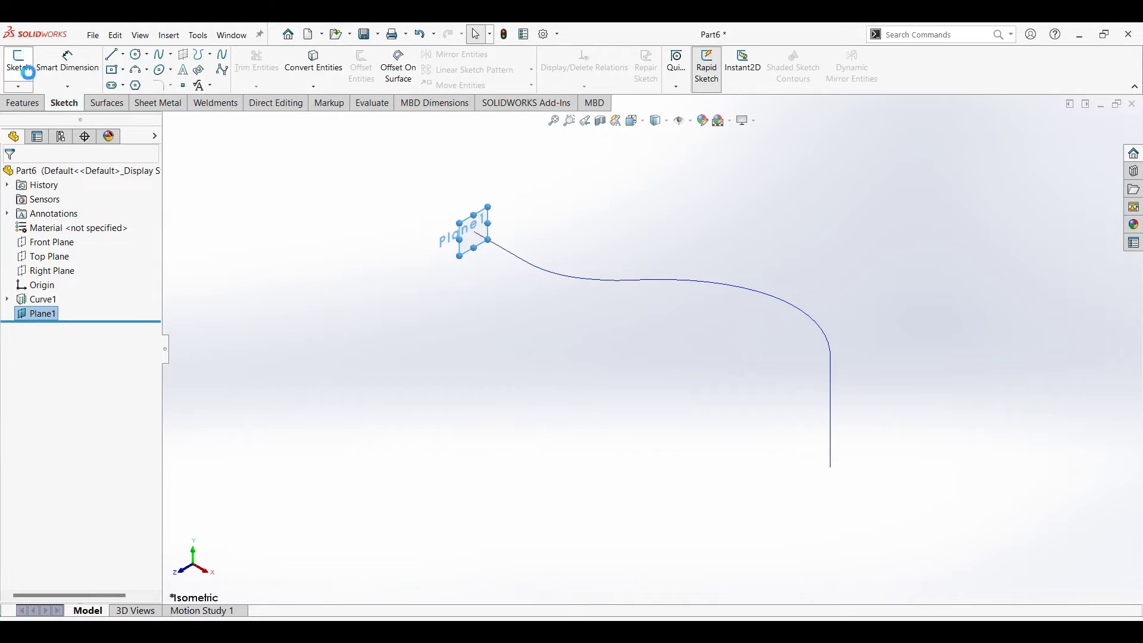
scroll(825, 175, "down", 5)
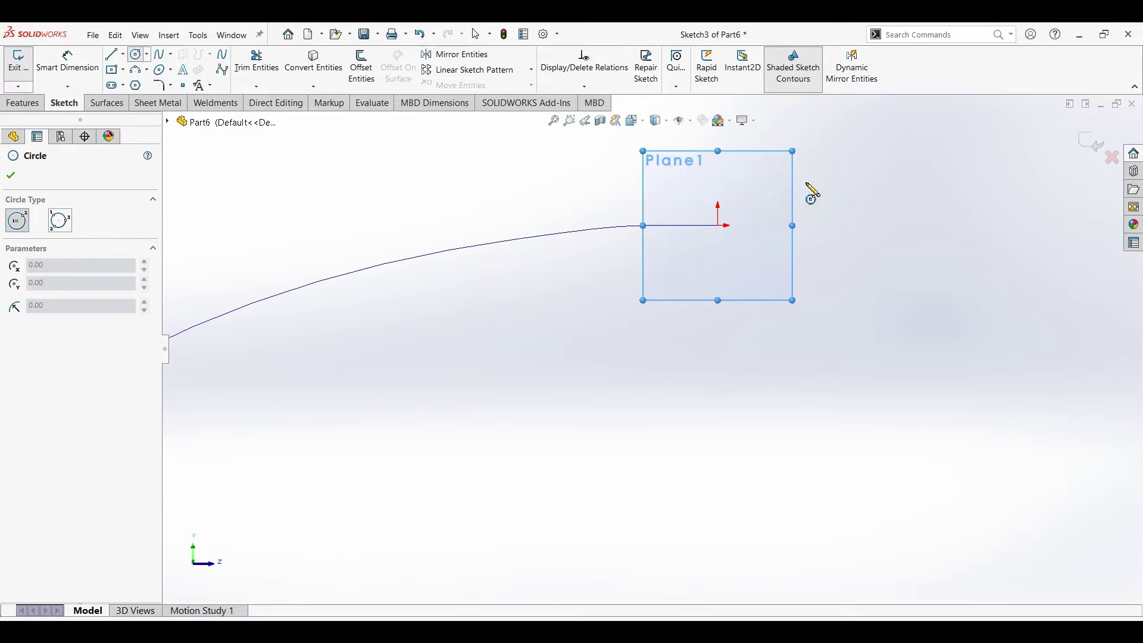
scroll(690, 250, "down", 3)
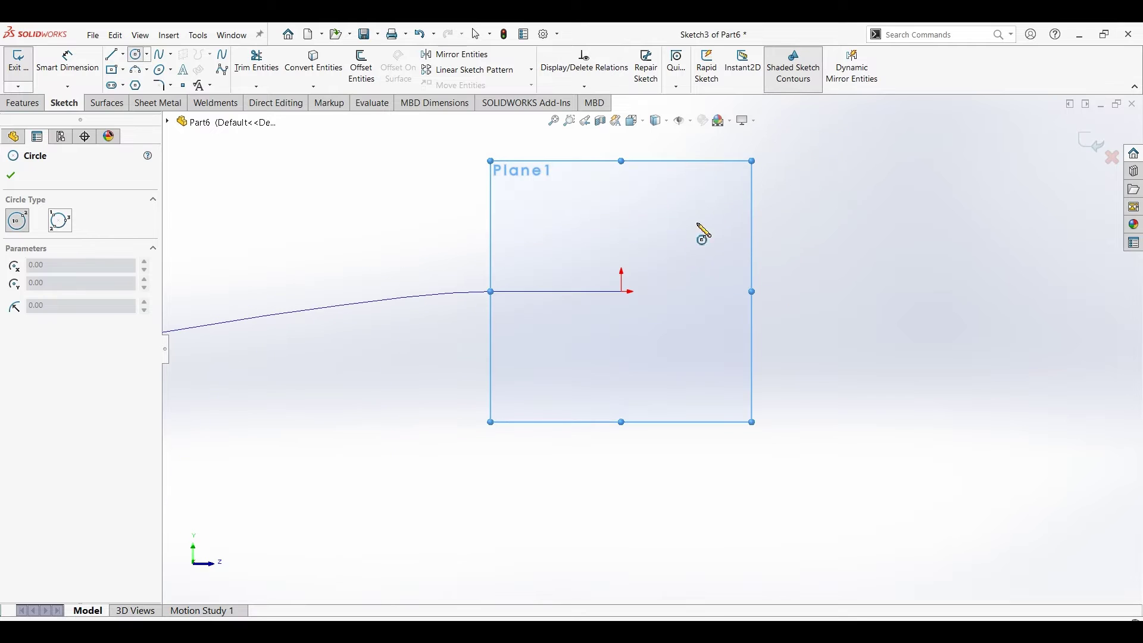
left_click(621, 291)
left_click(666, 247)
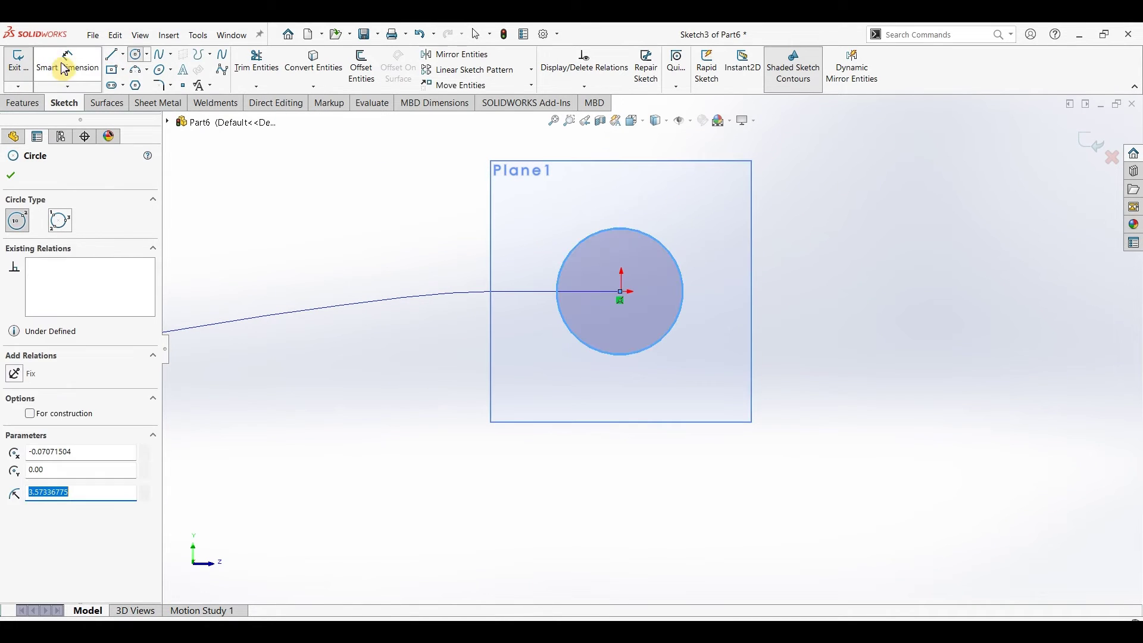
Dimension the circle's diameter to 30 mm.
key("Escape")
left_click(656, 246)
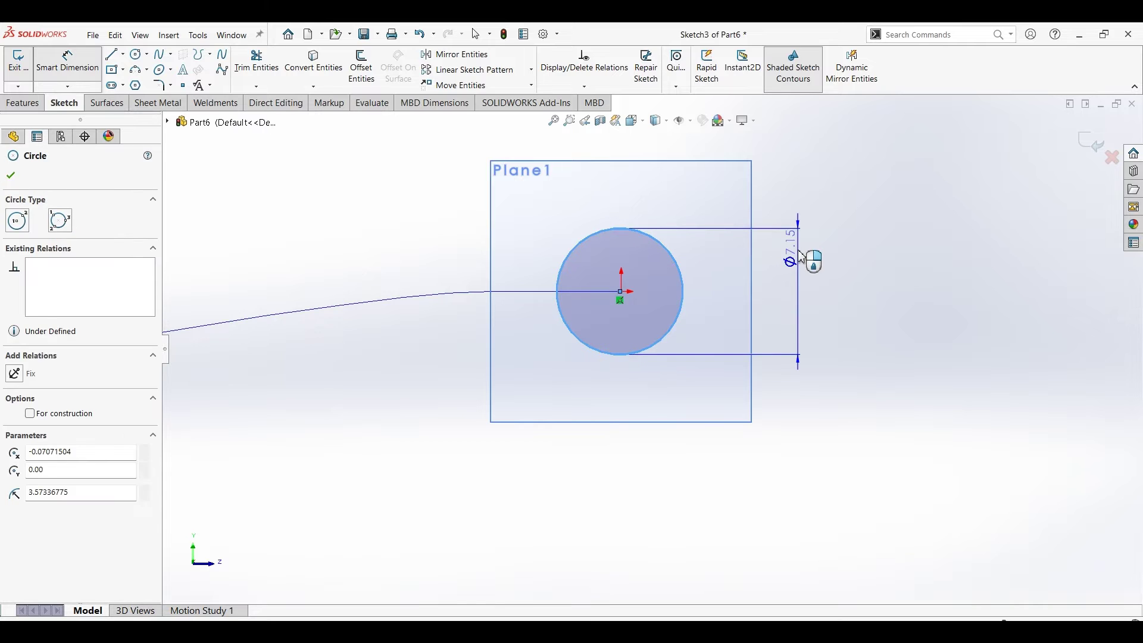
left_click(846, 271)
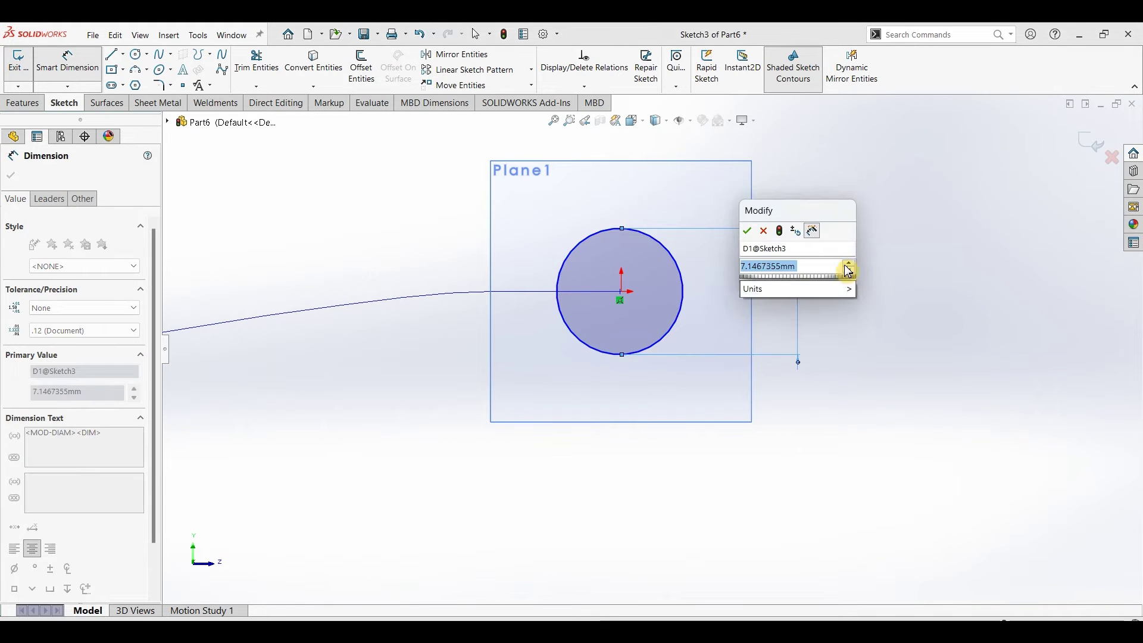
key("Return")
key("Escape")
scroll(744, 332, "up", 6)
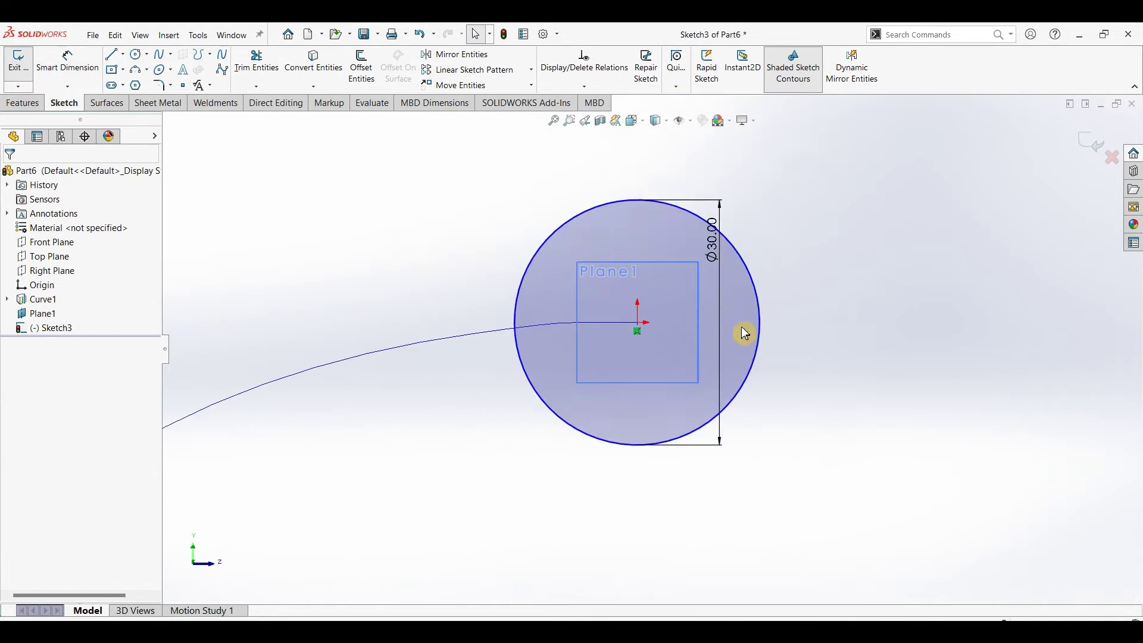
Add a Pierce relation between the circle's centre point and the projected curve, and exit the sketch.
middle_click_drag(640, 382, 732, 375)
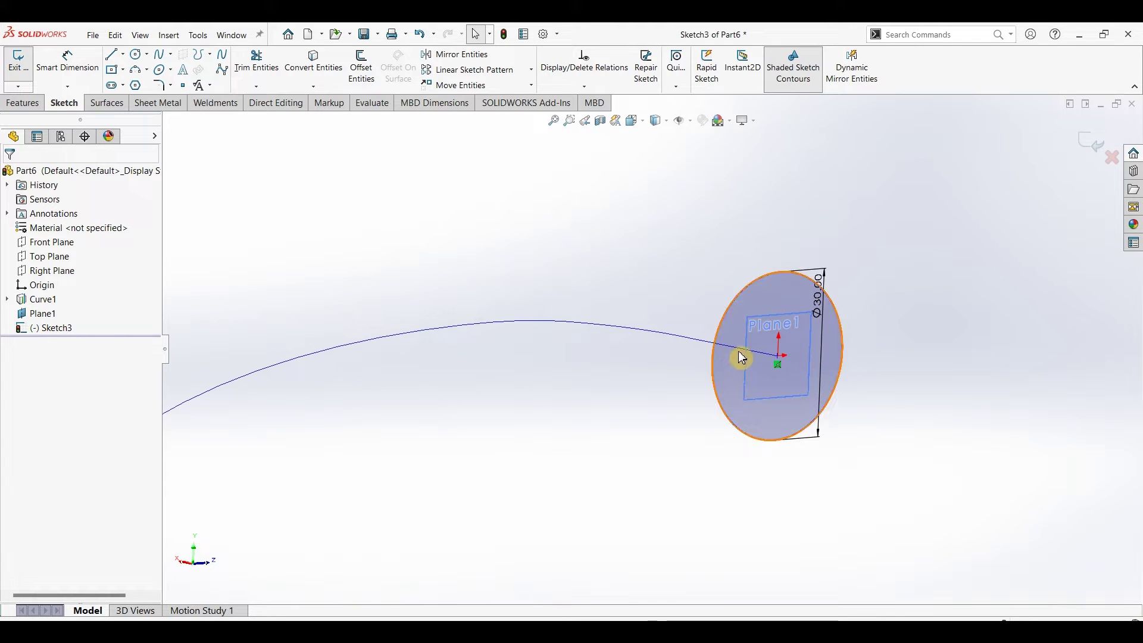
left_click(784, 365)
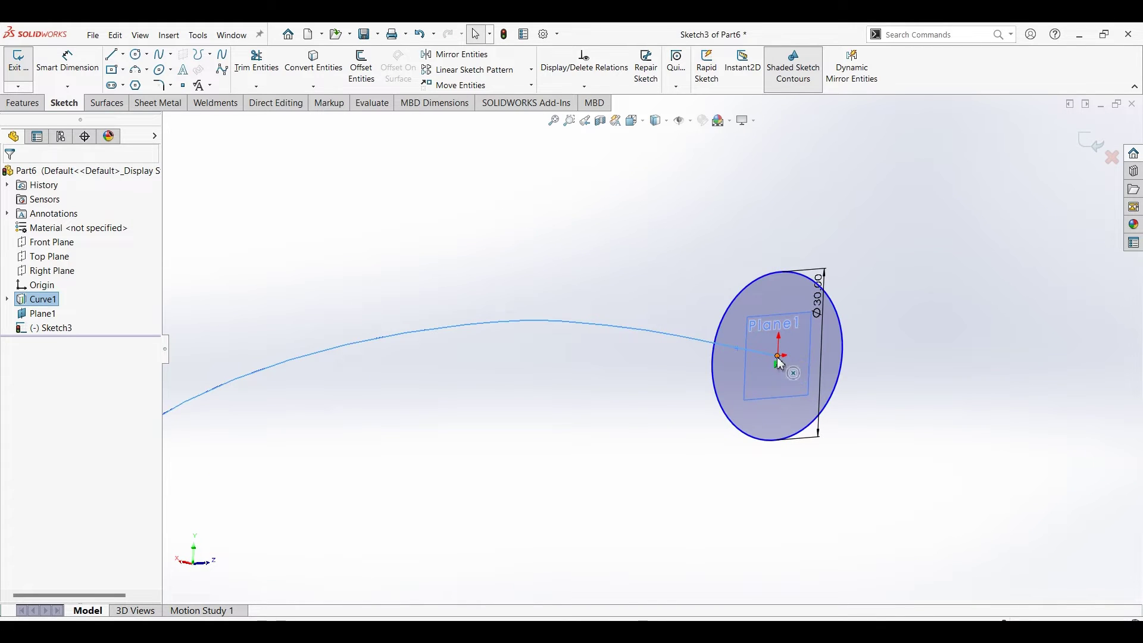
left_click(780, 358, "ctrl")
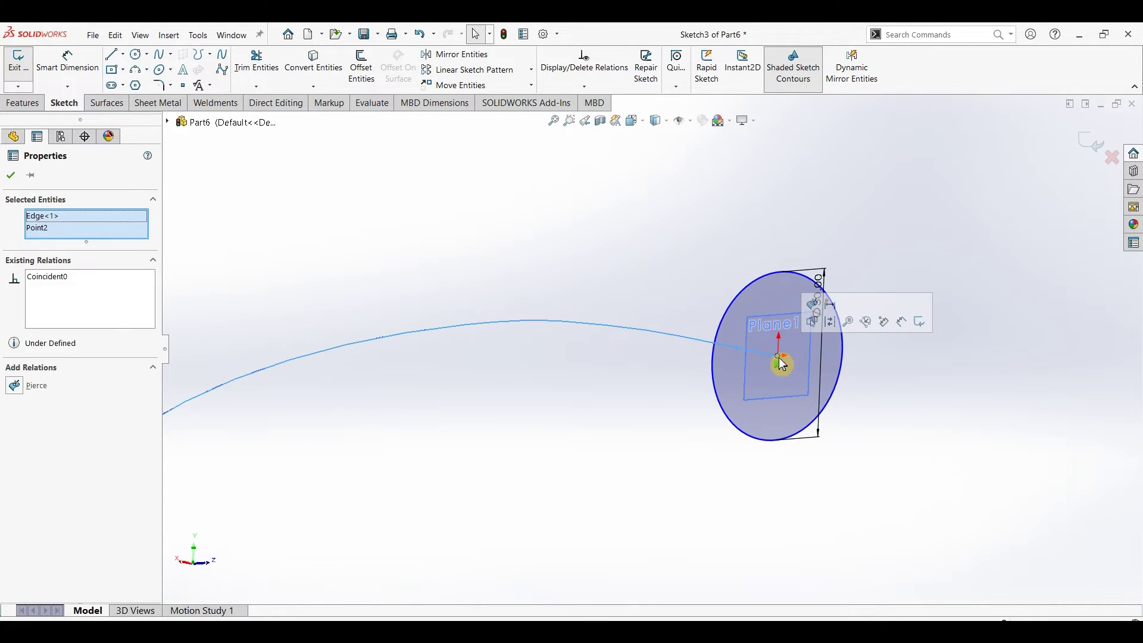
left_click(813, 303)
left_click(567, 220)
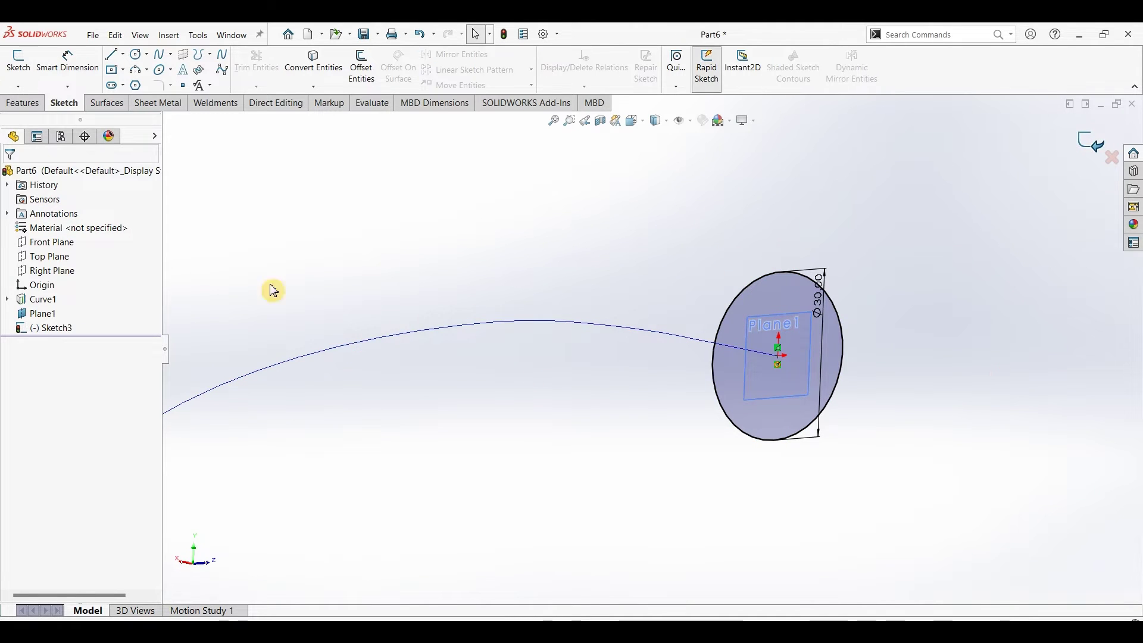
Sweep the 30 mm circle along the projected curve as a one-direction thin feature with a 2 mm wall.
left_click(27, 105)
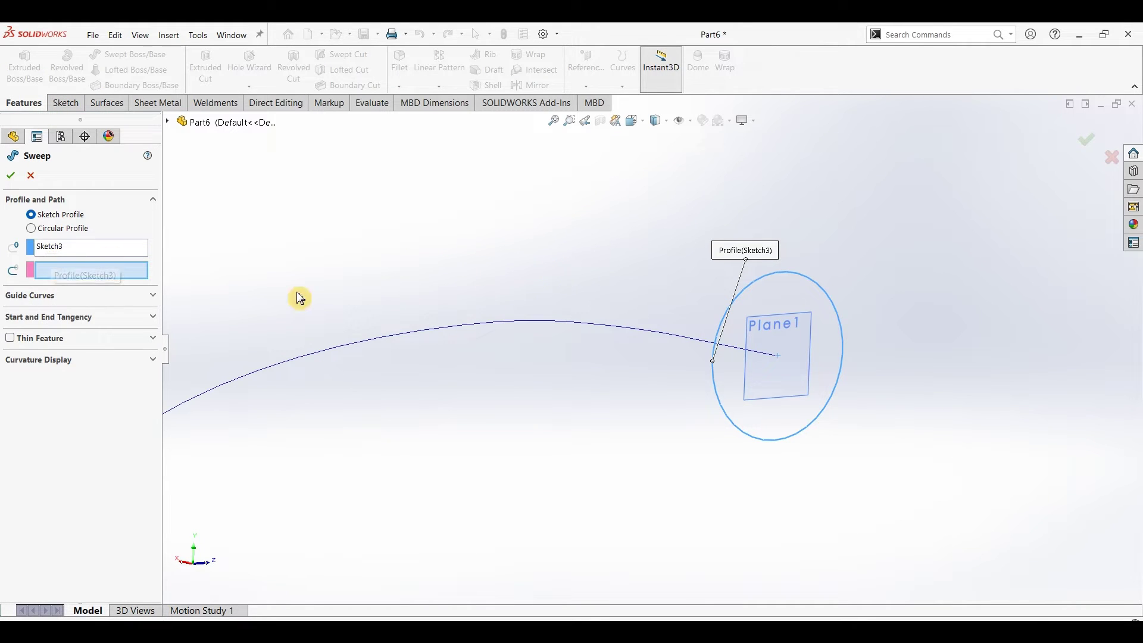
left_click(387, 344)
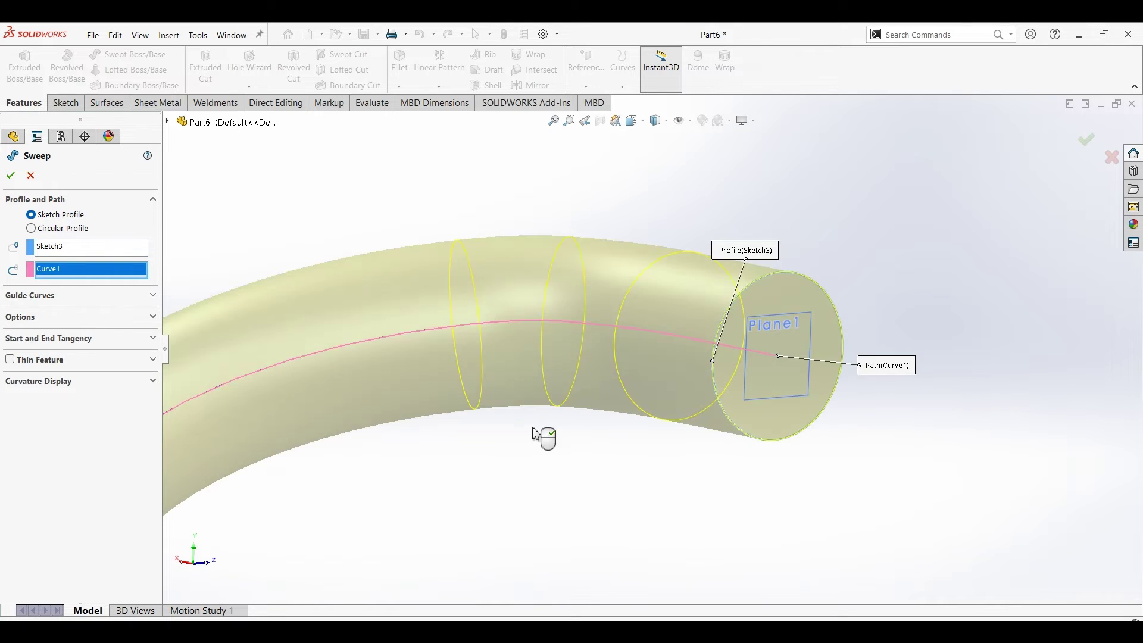
scroll(541, 433, "up", 5)
mouse_move(577, 470)
middle_mouse_down()
mouse_move(662, 431)
mouse_move(566, 472)
middle_mouse_up()
scroll(709, 395, "down", 5)
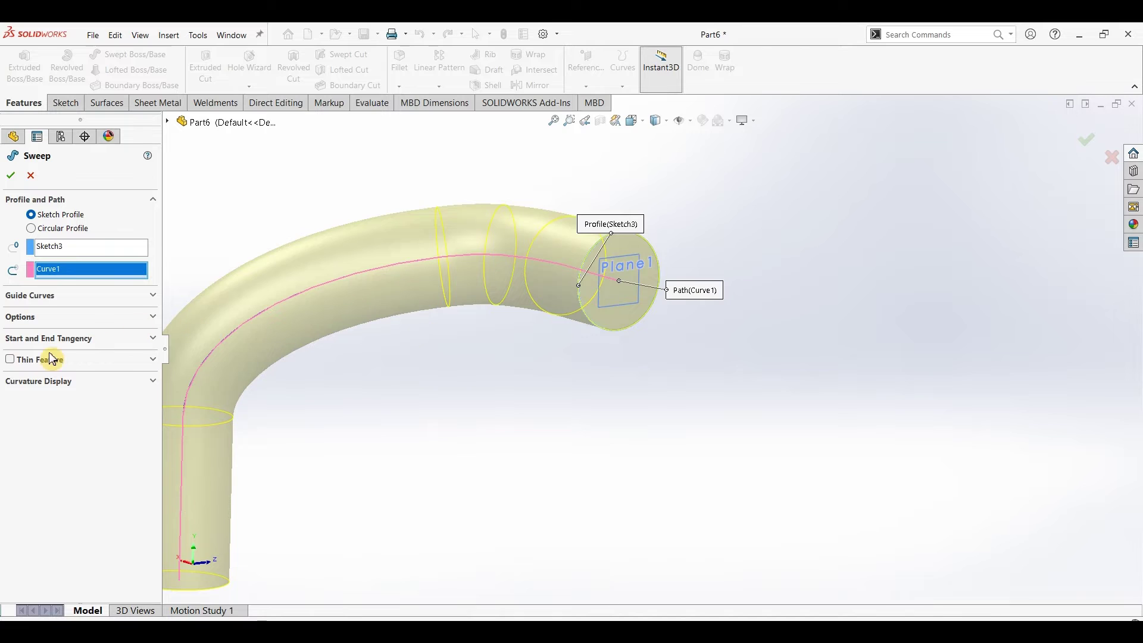
left_click(10, 359)
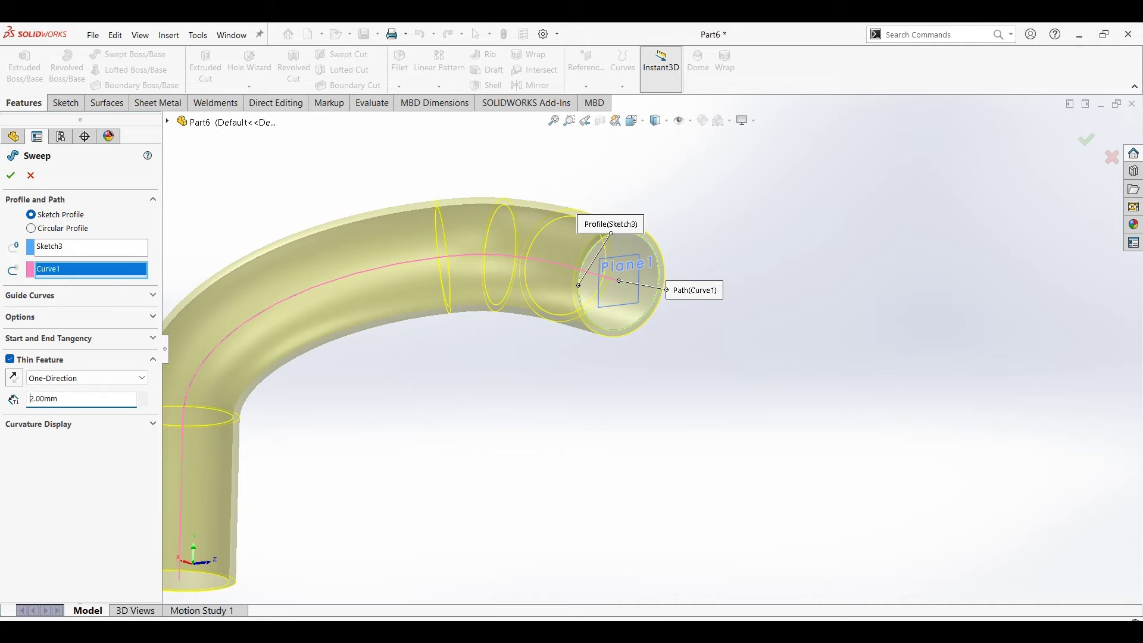
key("Return")
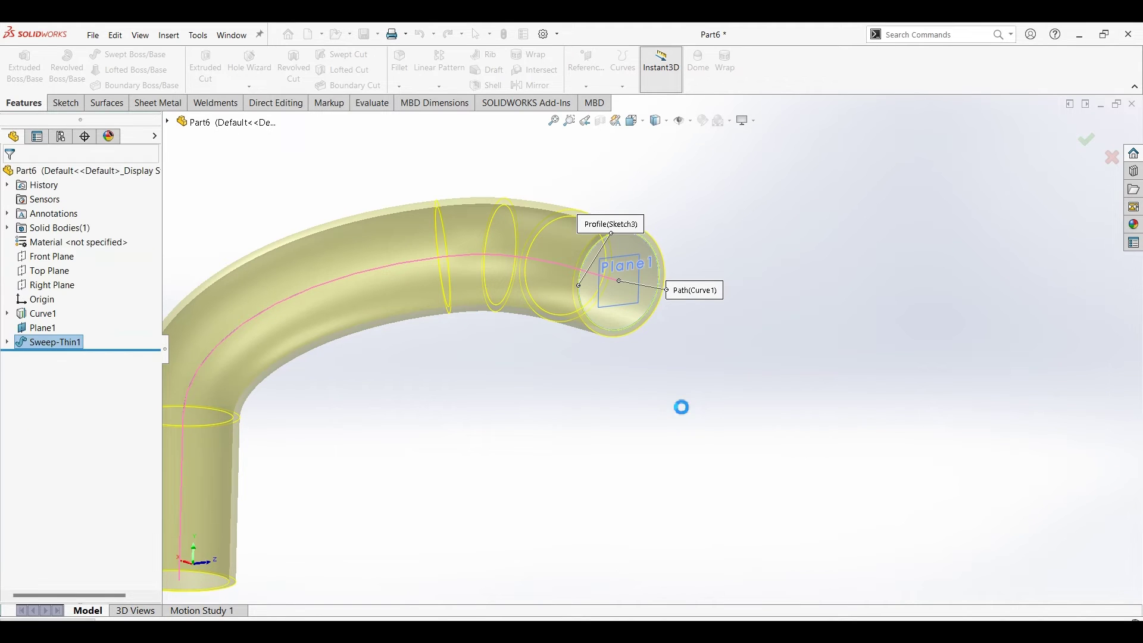
Hide the reference plane at the open upper end of the swept pipe.
scroll(492, 448, "up", 3)
mouse_move(460, 451)
middle_mouse_down()
mouse_move(480, 446)
mouse_move(447, 454)
mouse_move(465, 454)
middle_mouse_up()
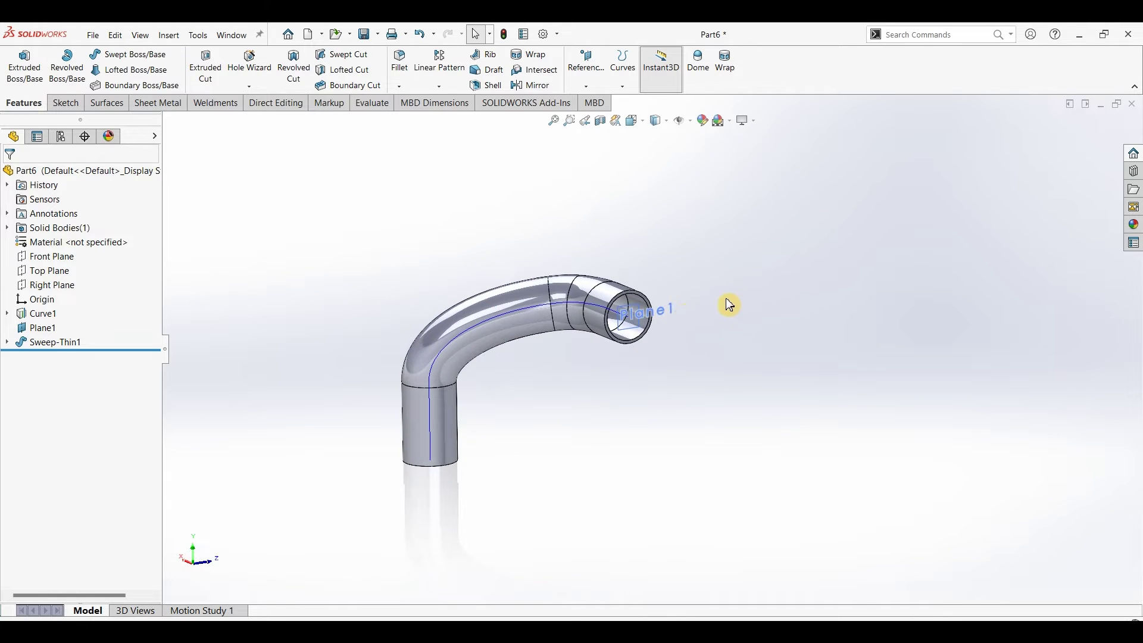
scroll(658, 306, "down", 3)
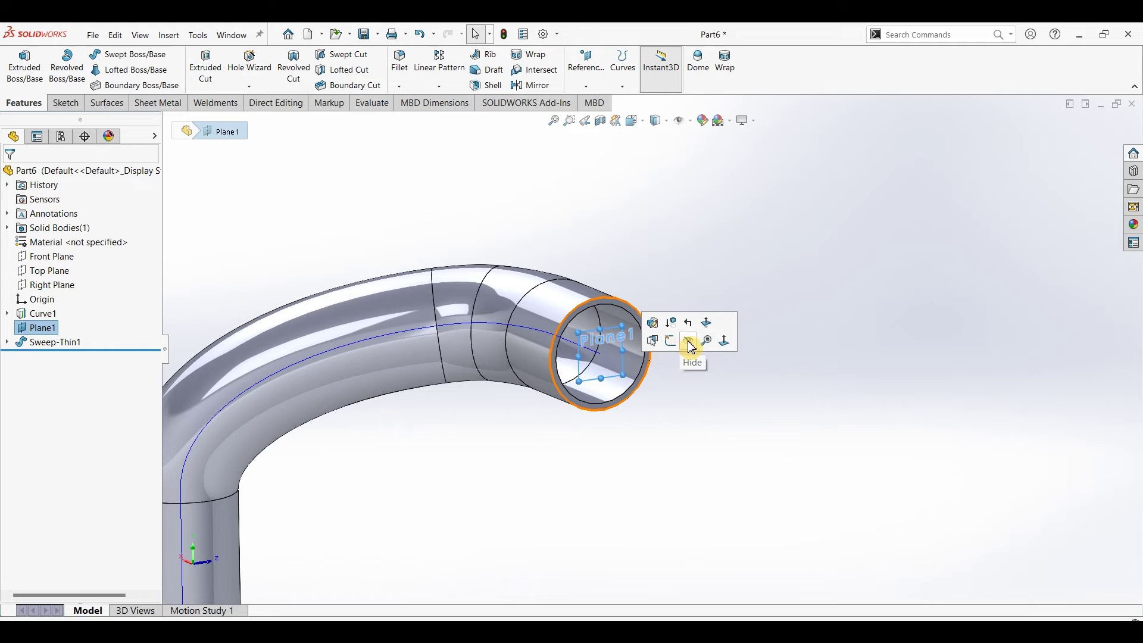
left_click(687, 341)
Sketch a circle about 54 mm in diameter on the pipe's upper end face, centred at the end of the projected curve.
scroll(628, 302, "down", 2)
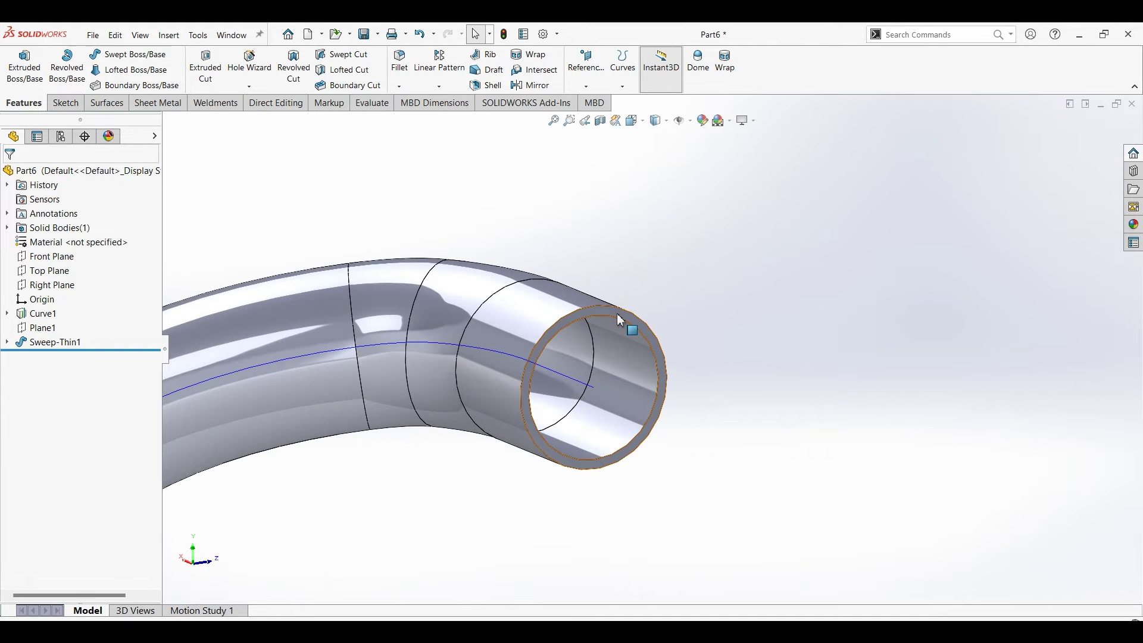
left_click(617, 313)
left_click(65, 103)
left_click(18, 60)
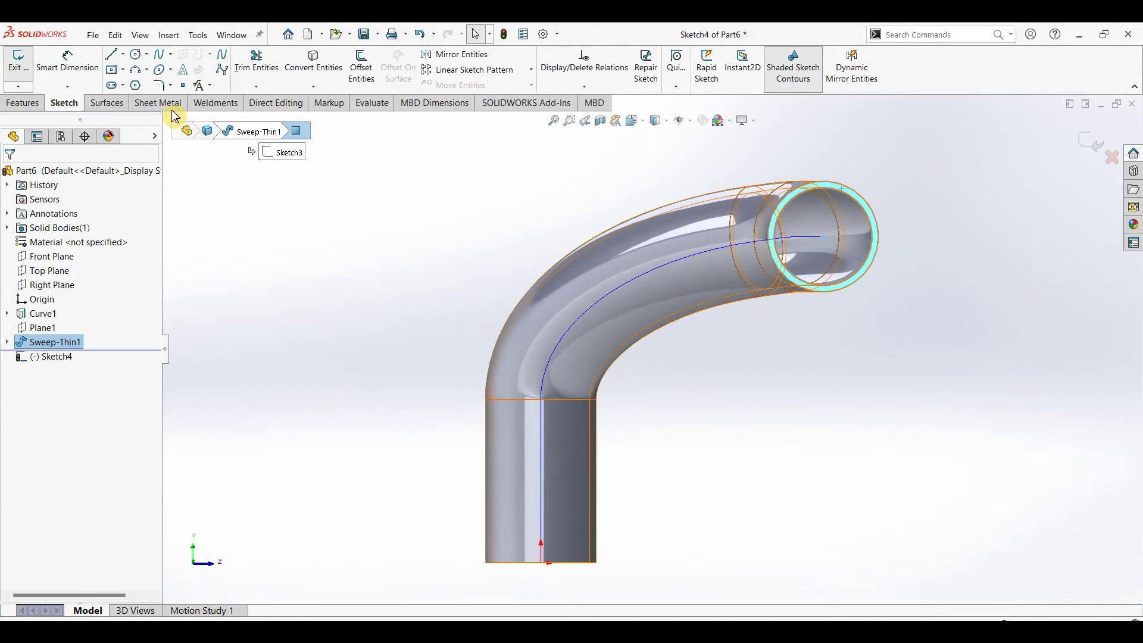
left_click(137, 54)
scroll(886, 217, "down", 2)
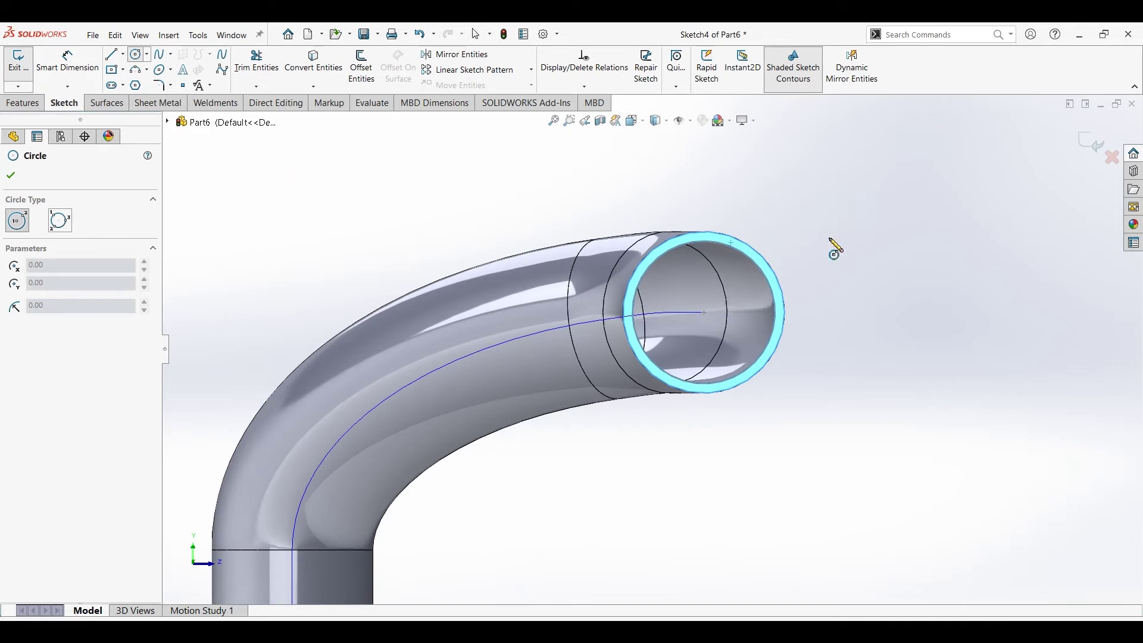
left_click(704, 314)
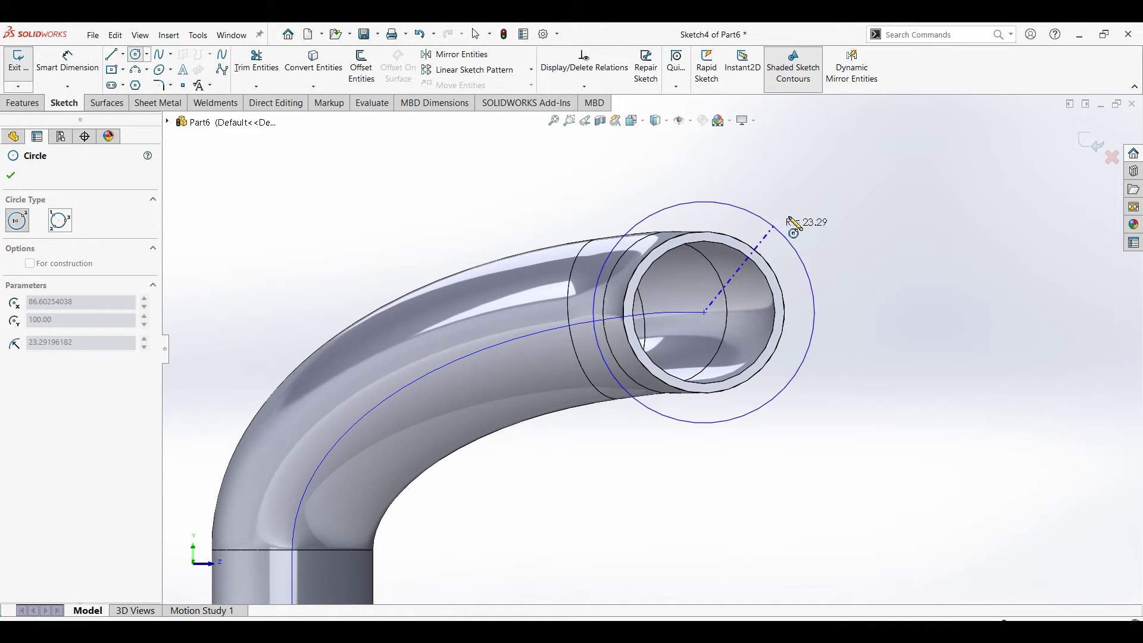
left_click(803, 231)
Dimension the flange circle's diameter to 60 mm.
left_click(67, 61)
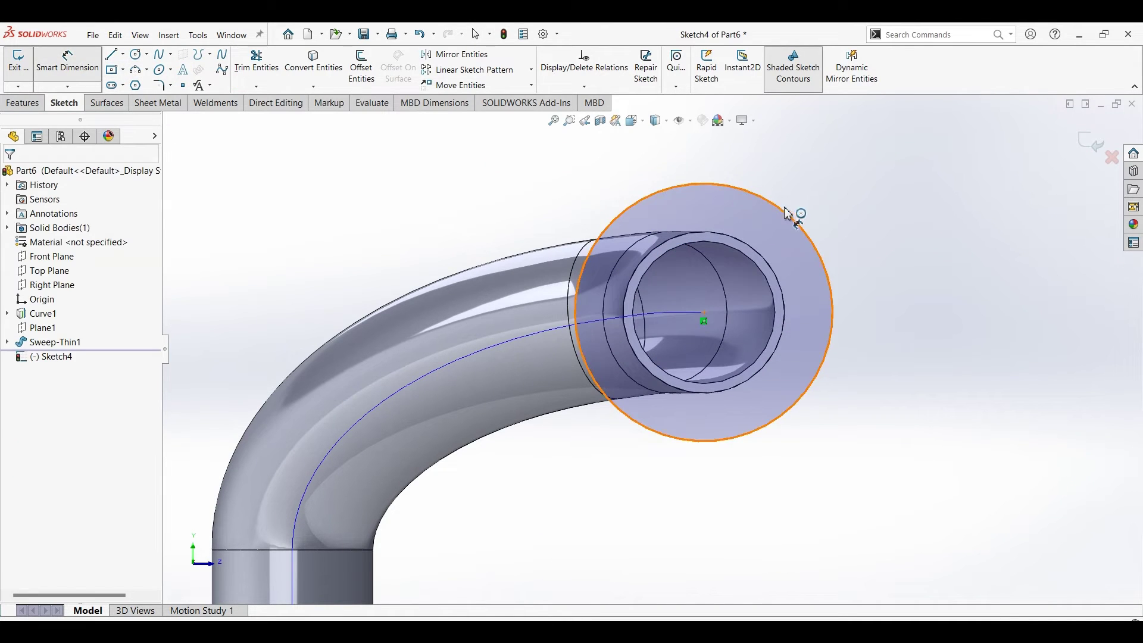
left_click(797, 218)
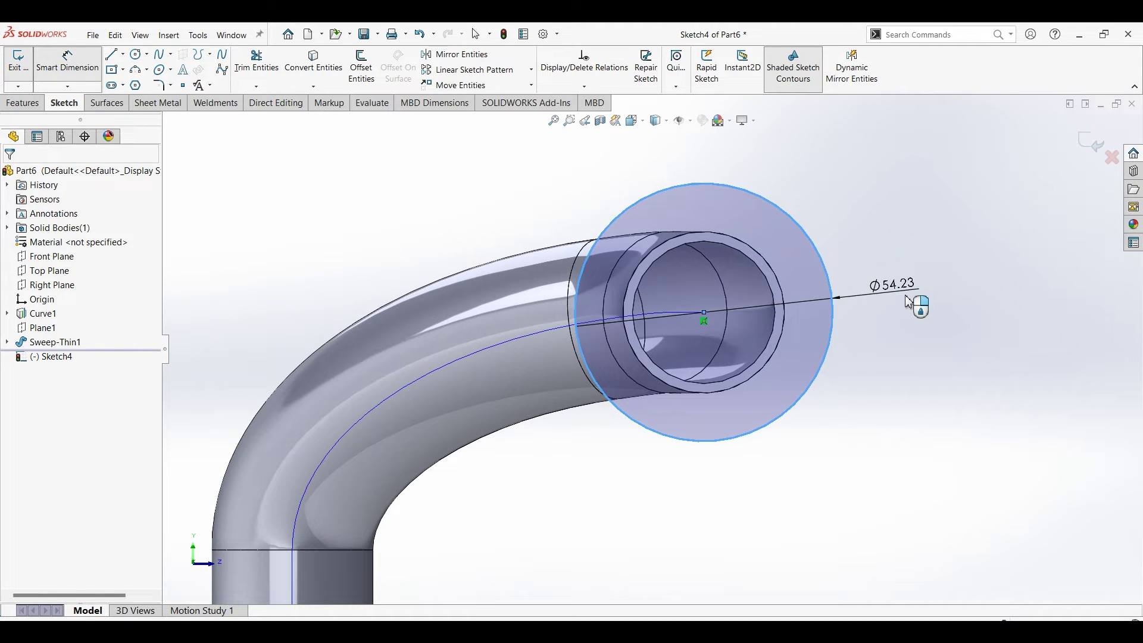
left_click(909, 302)
key("Return")
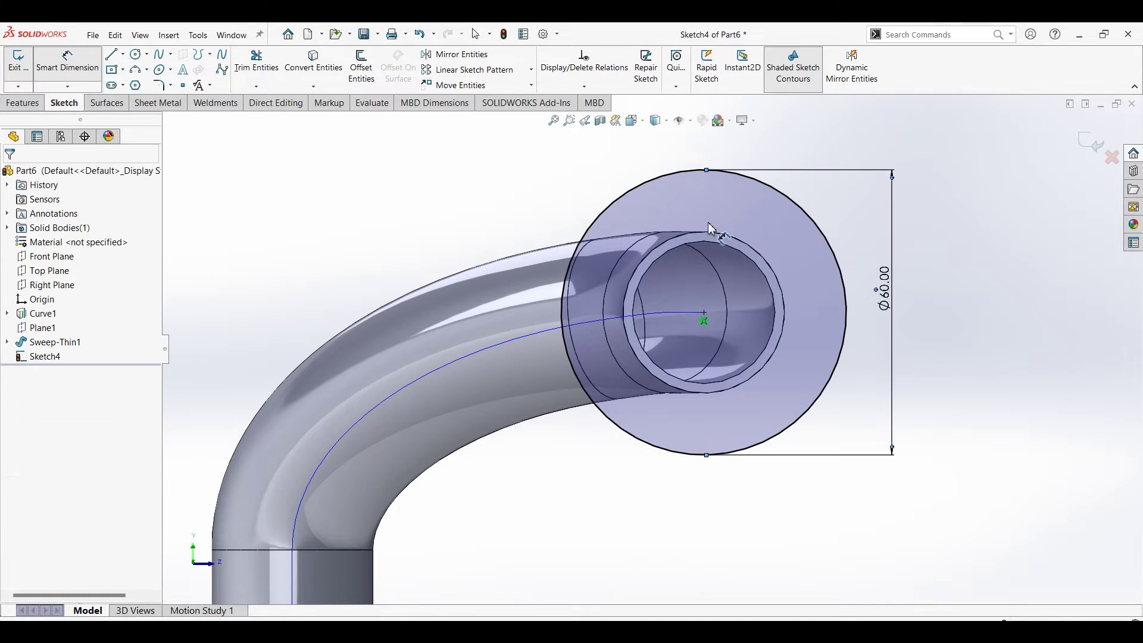
Convert the outer circular edge of the pipe's end face into the flange sketch.
left_click(314, 65)
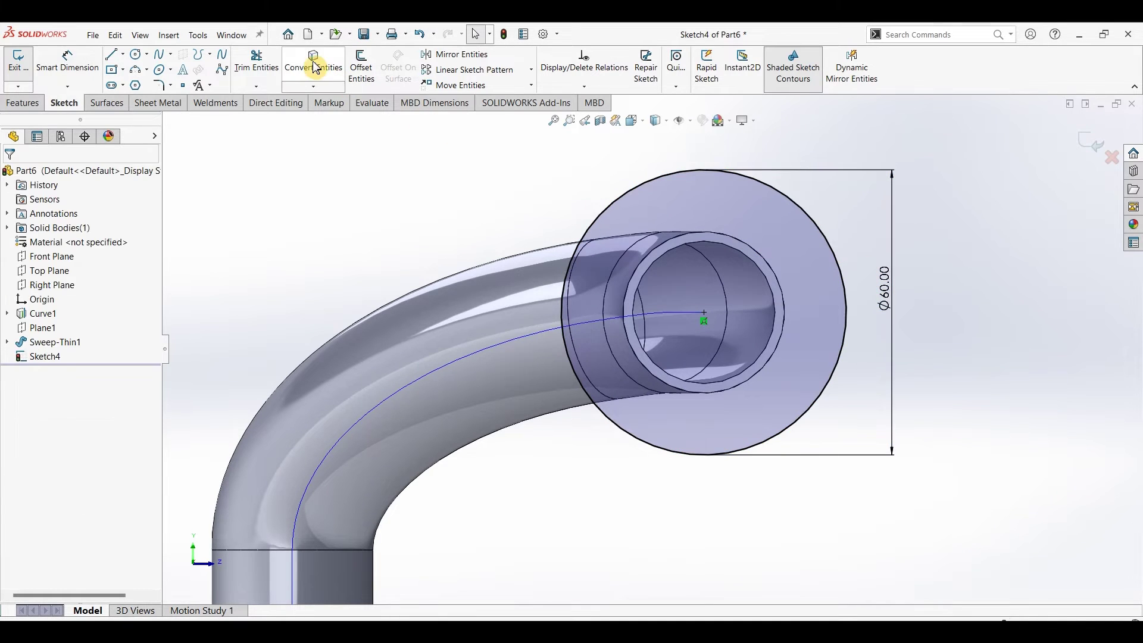
left_click(761, 252)
left_click(11, 175)
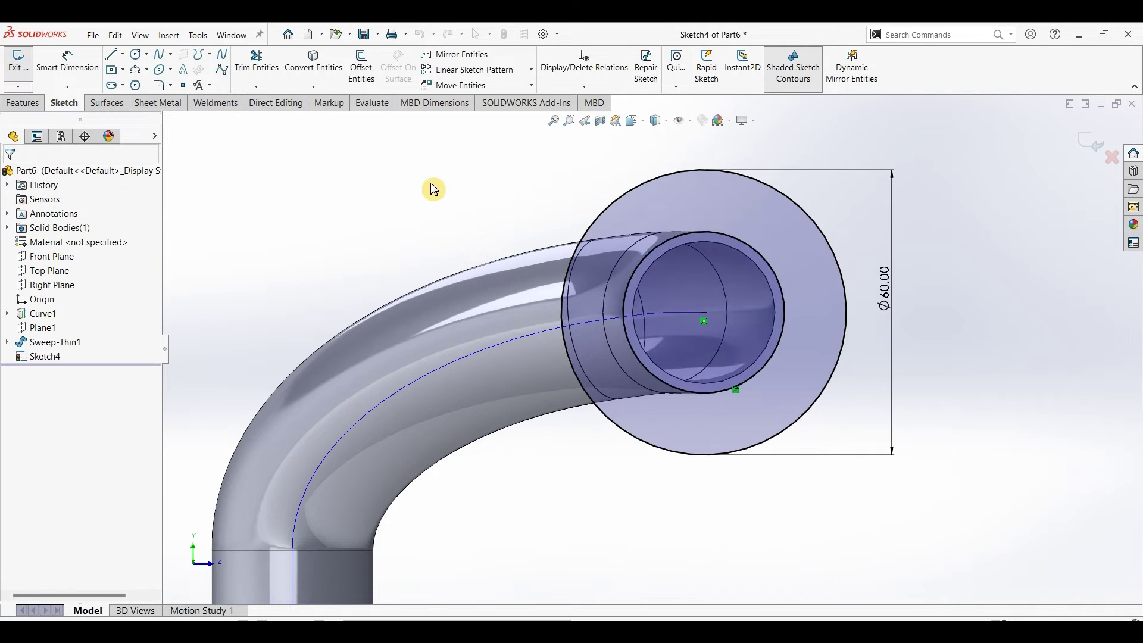
Extrude the flange ring 5 mm blind in the reversed direction, back over the pipe, checking the thickness in the Part239_dwg.PDF drawing.
left_click(22, 103)
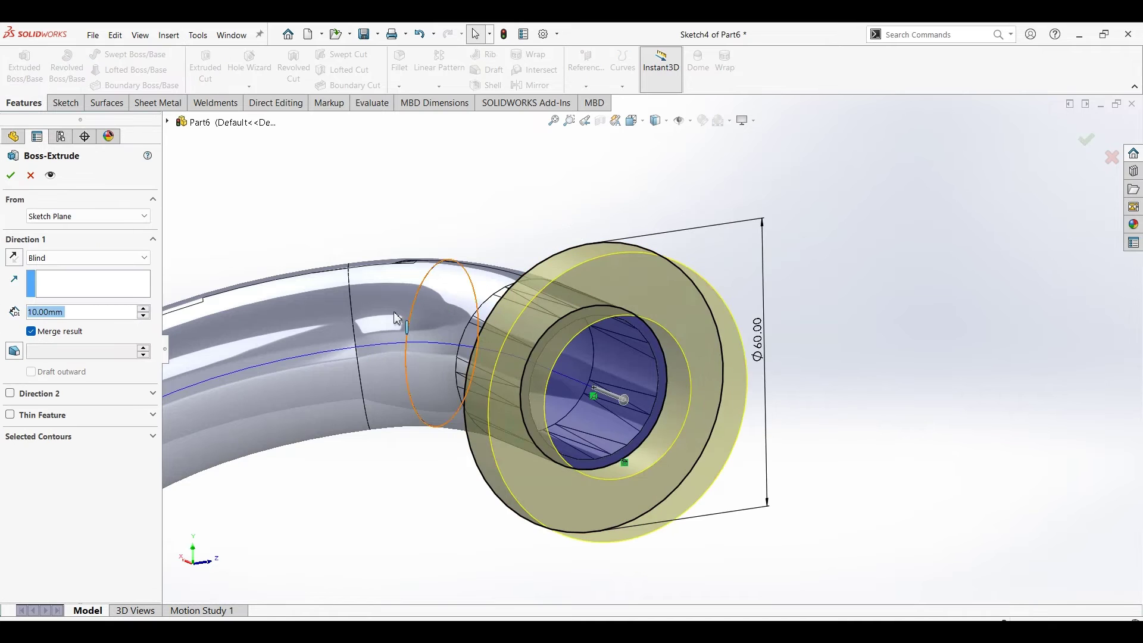
left_click(18, 262)
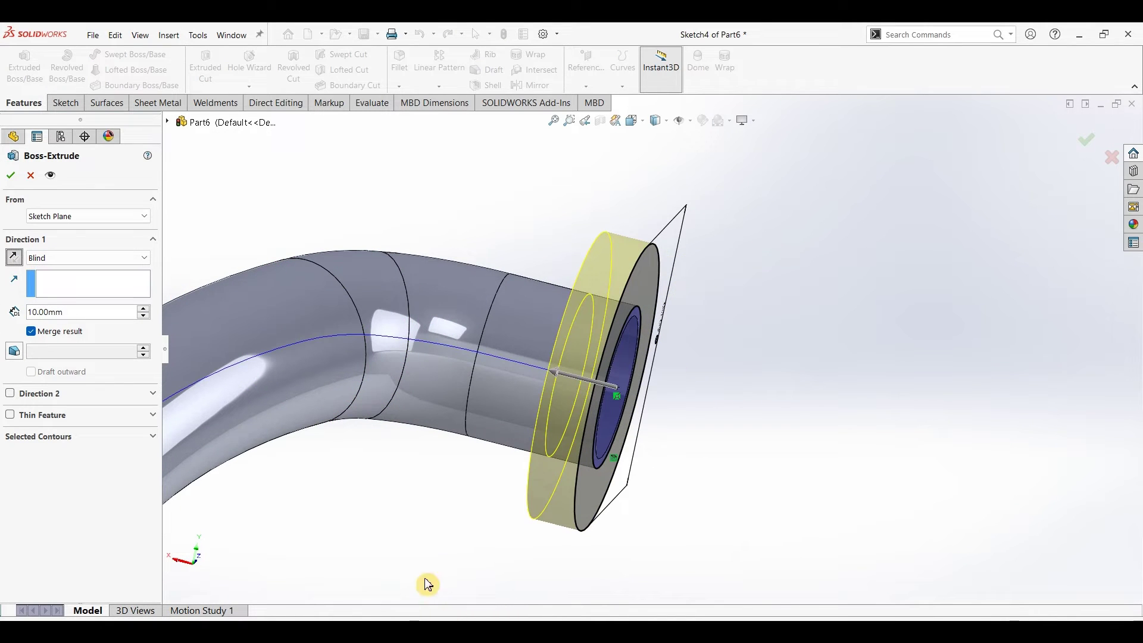
key("alt+Tab")
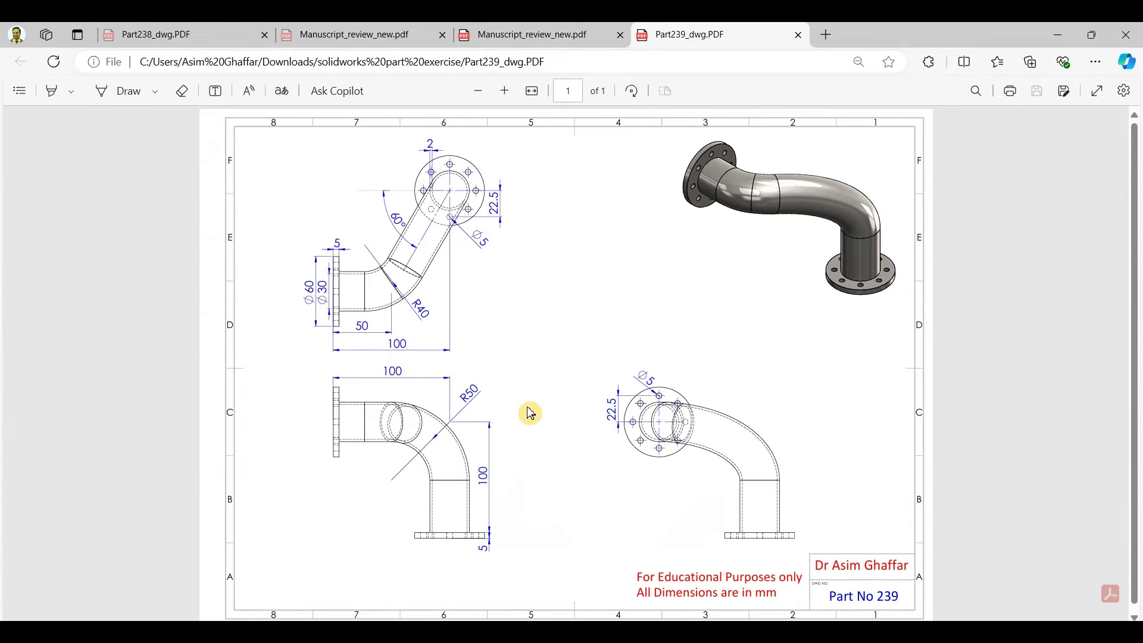
left_click(1058, 35)
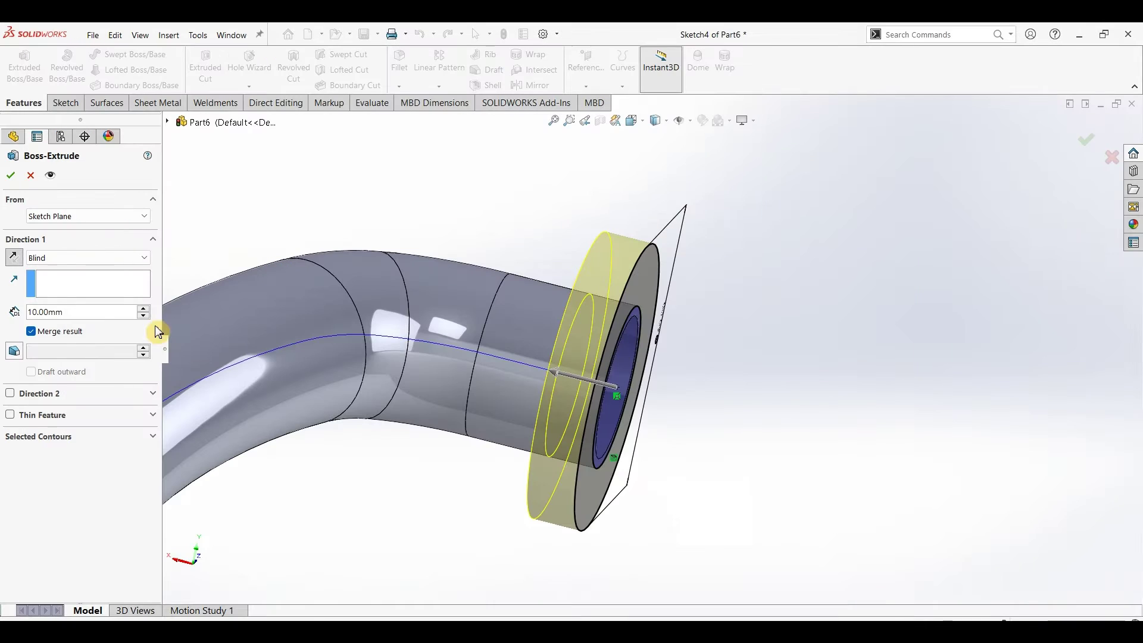
type("5")
key("Return")
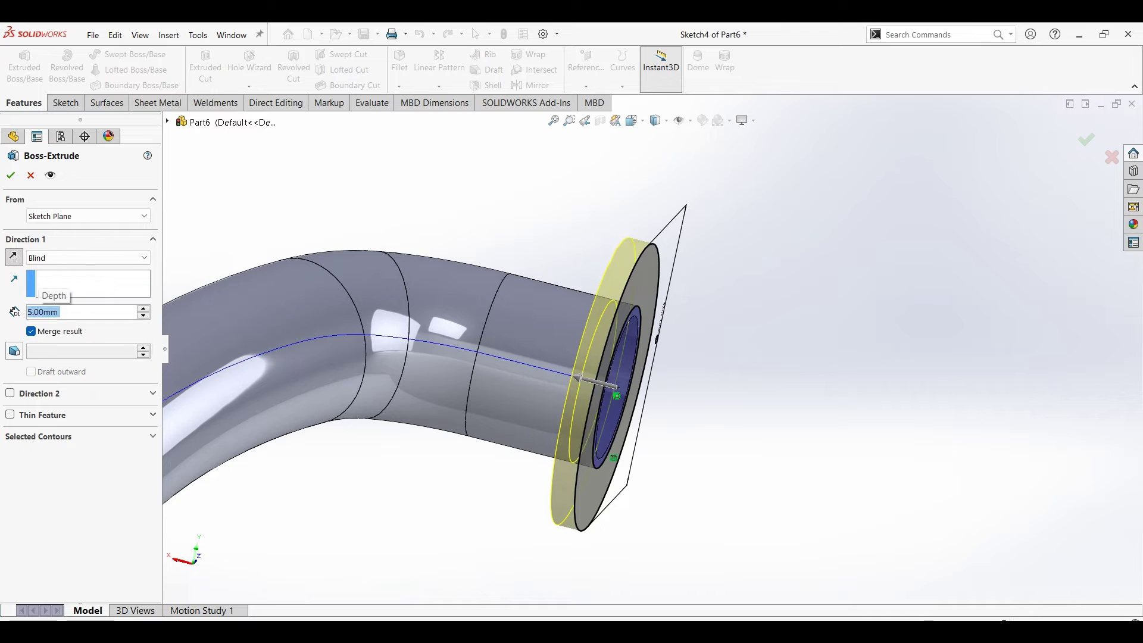
left_click(12, 177)
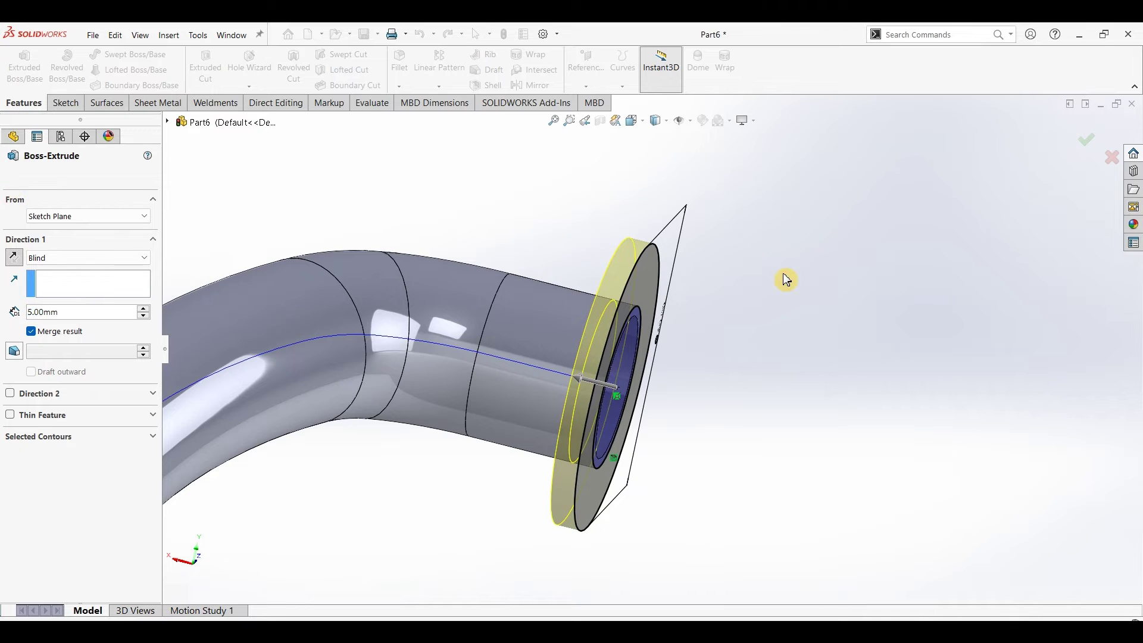
Sketch a bolt-hole circle about 6.6 mm in diameter on the flange's outer face, directly above the bore.
left_click(643, 298)
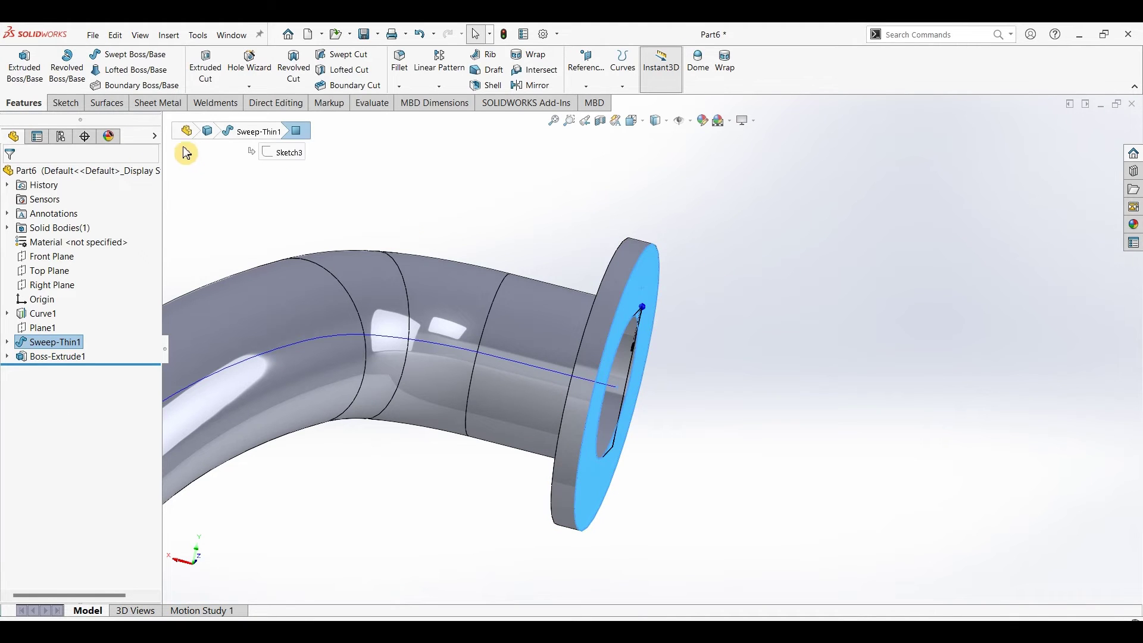
left_click(65, 103)
left_click(136, 54)
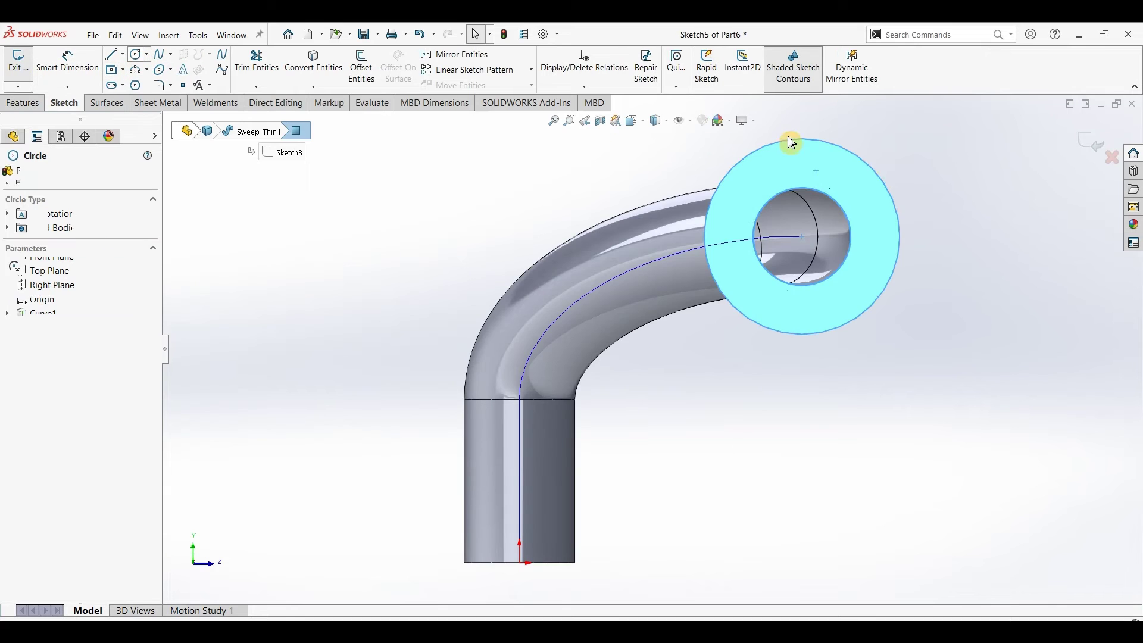
scroll(845, 191, "down", 3)
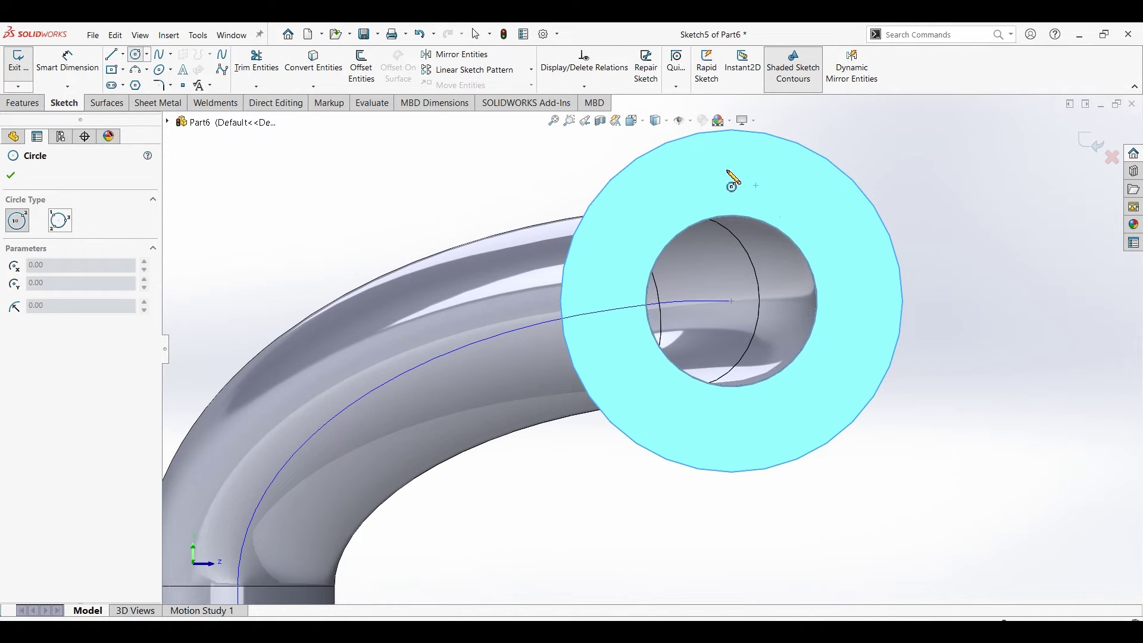
left_click(730, 170)
left_click(747, 163)
Dimension the bolt-hole circle's diameter to 5 mm.
left_click(59, 70)
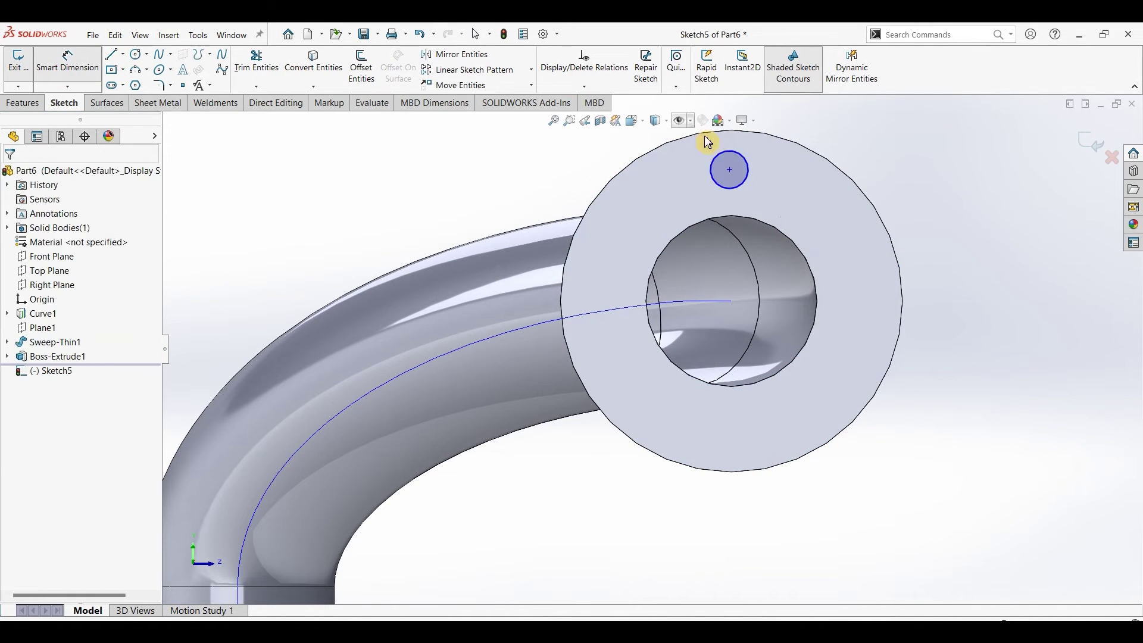
left_click(740, 160)
left_click(899, 164)
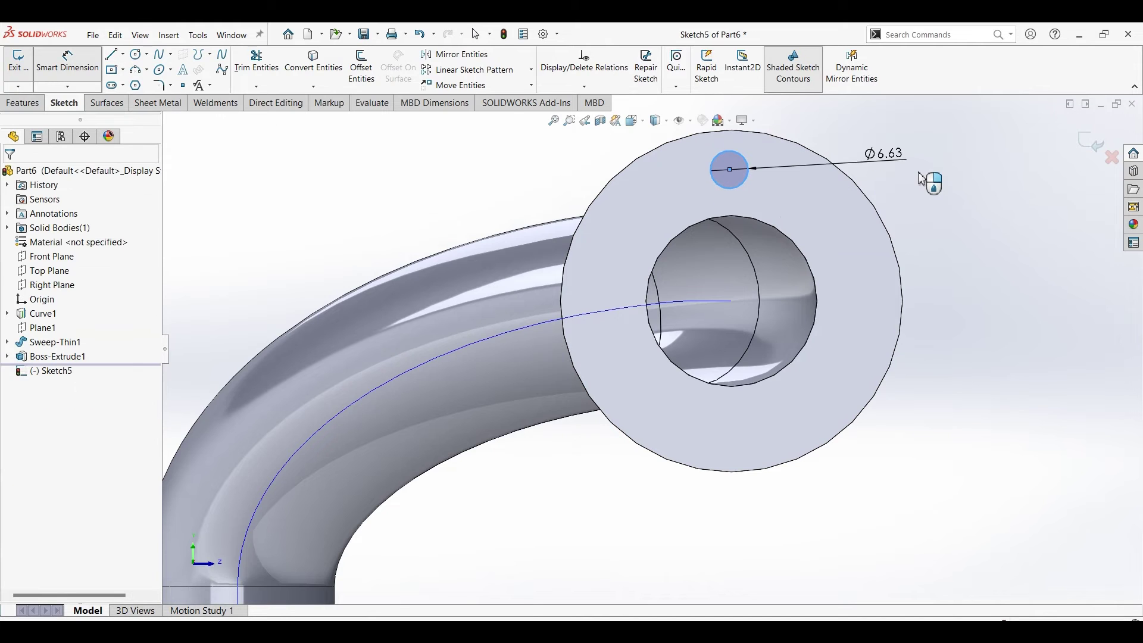
left_click(921, 179)
type("5")
key("Return")
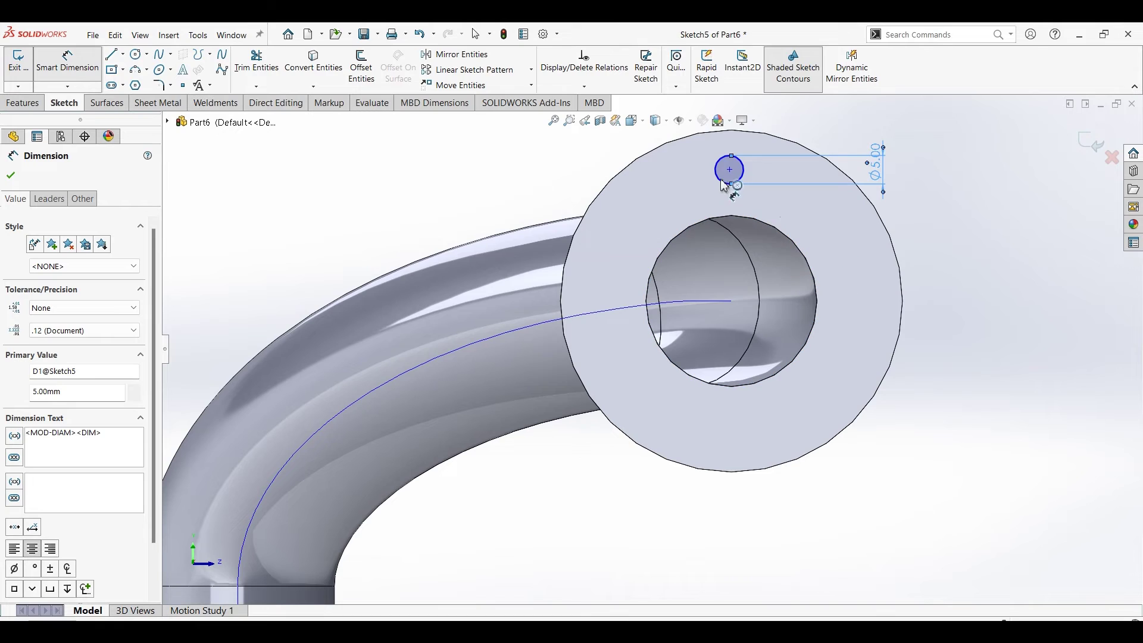
Dimension the vertical distance from the projected curve's end to the bolt-hole centre as 45/2 (22.5 mm).
left_click(732, 301)
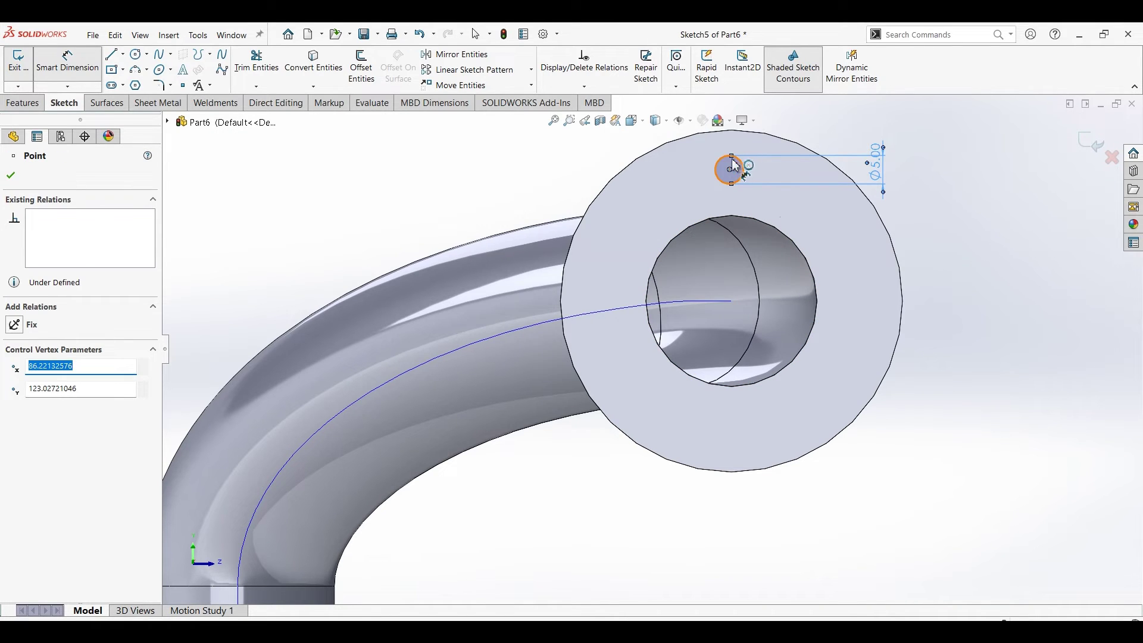
left_click(798, 213)
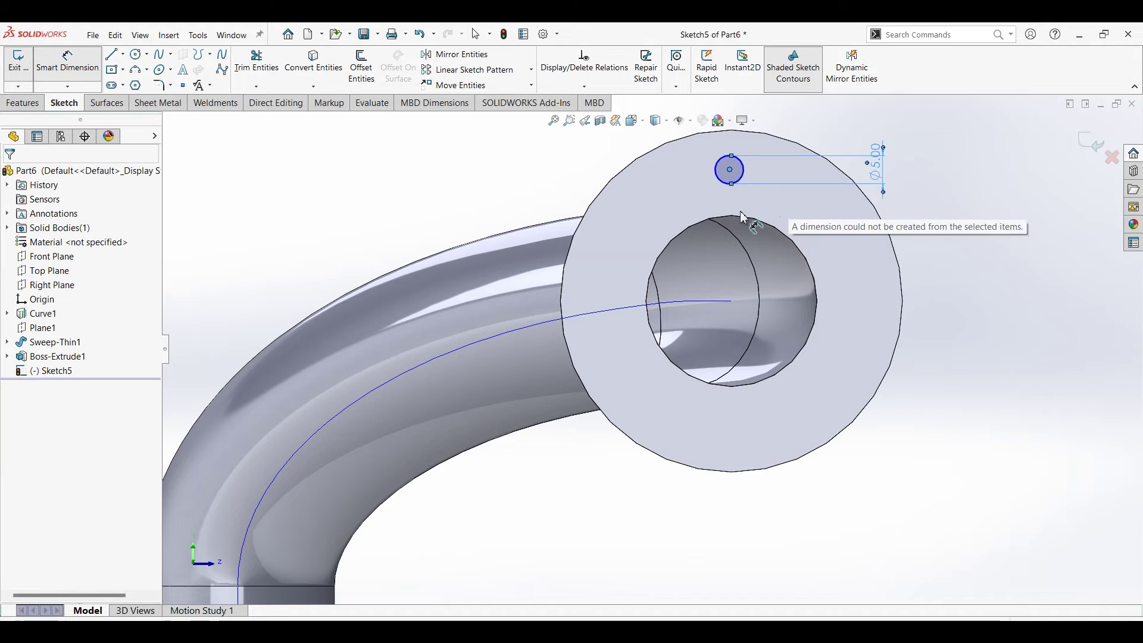
left_click(732, 303)
left_click(729, 170)
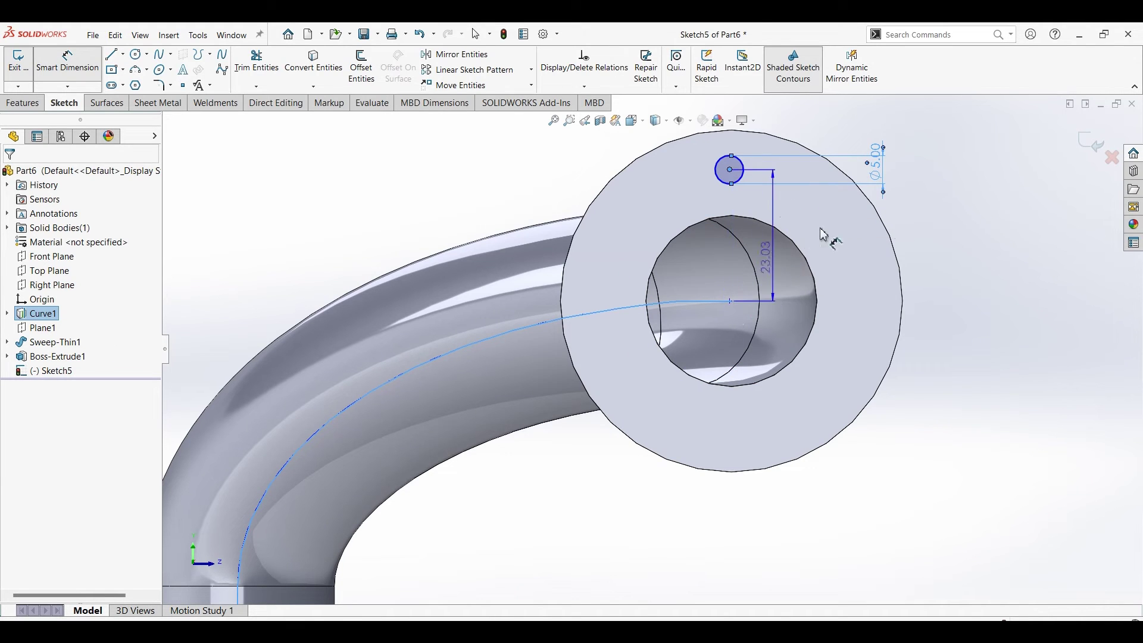
left_click(961, 239)
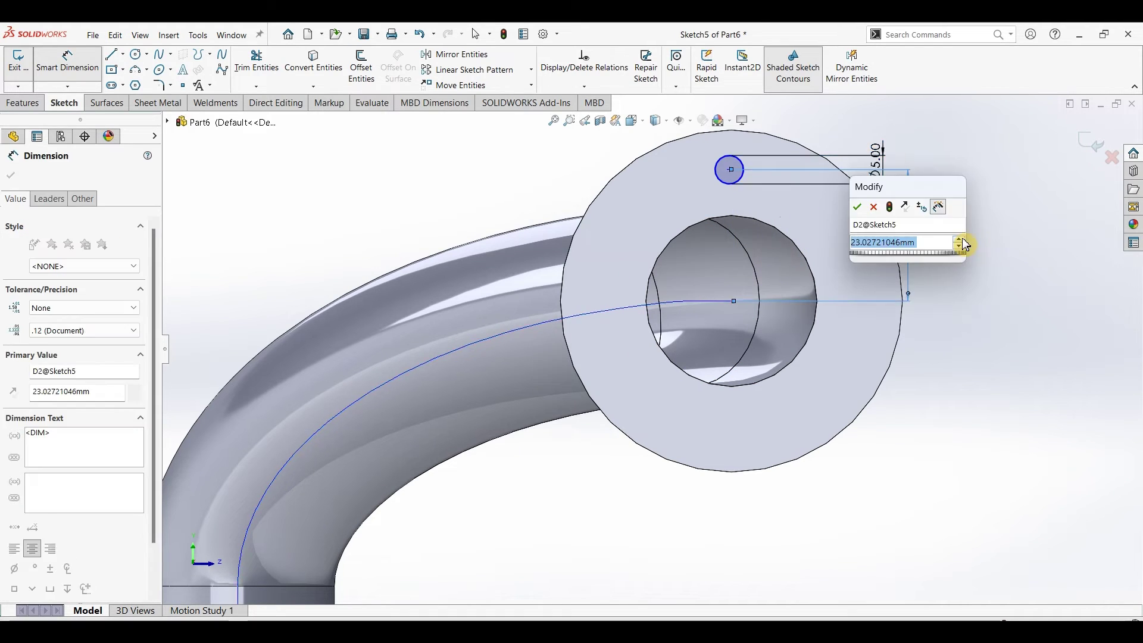
type("45/2")
key("Return")
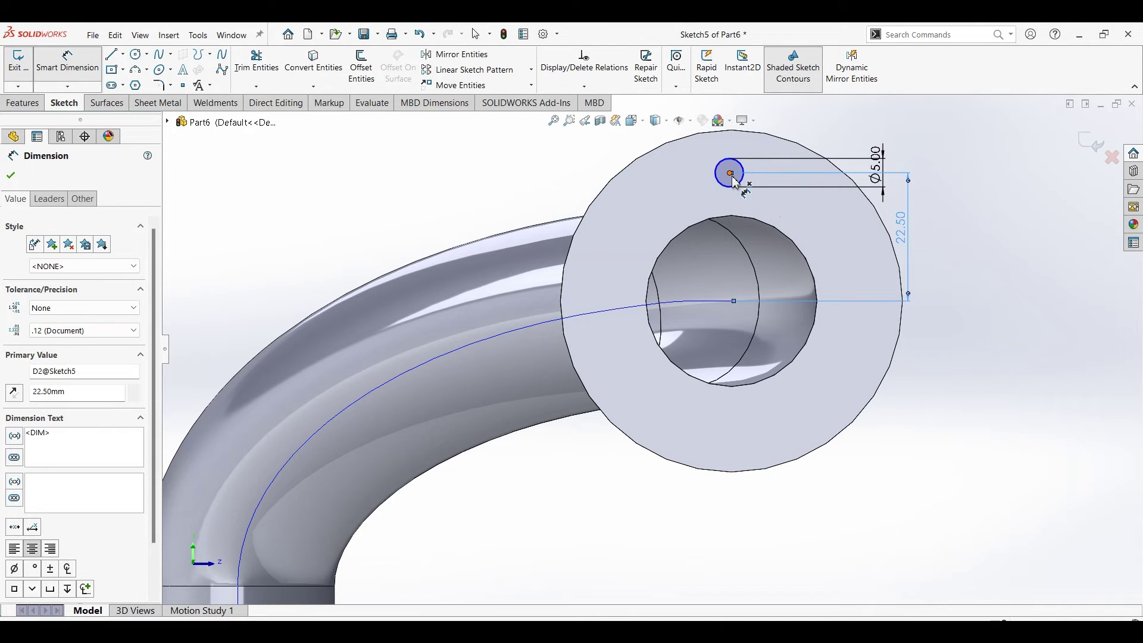
key("Escape")
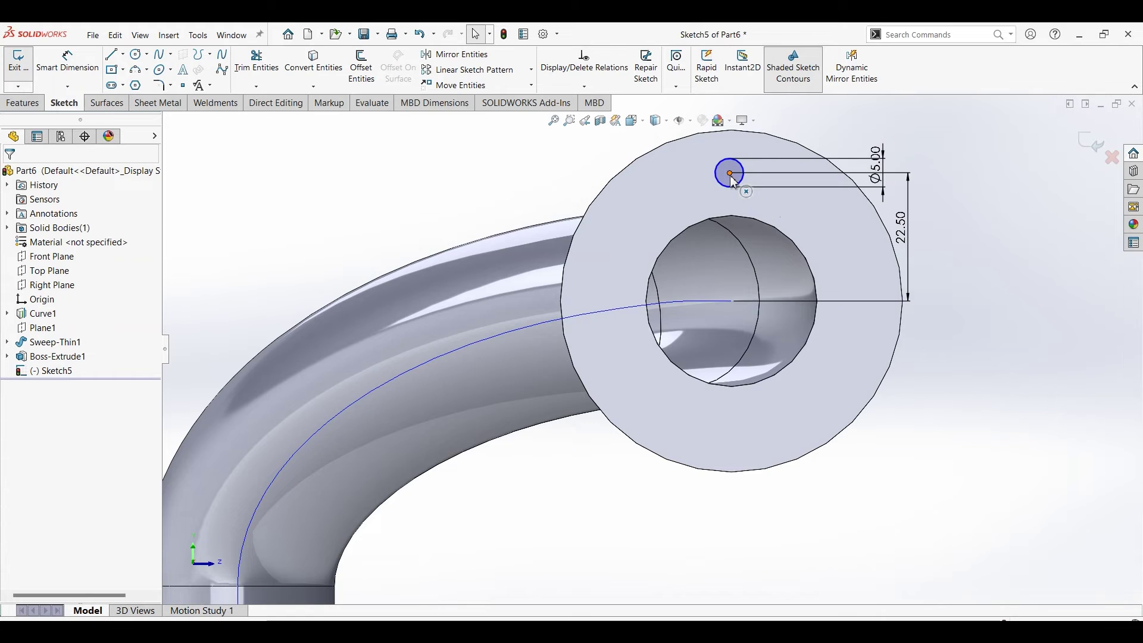
Draw a vertical centerline from the flange rim's uppermost point to the bore centre at the projected curve's end.
left_click(123, 54)
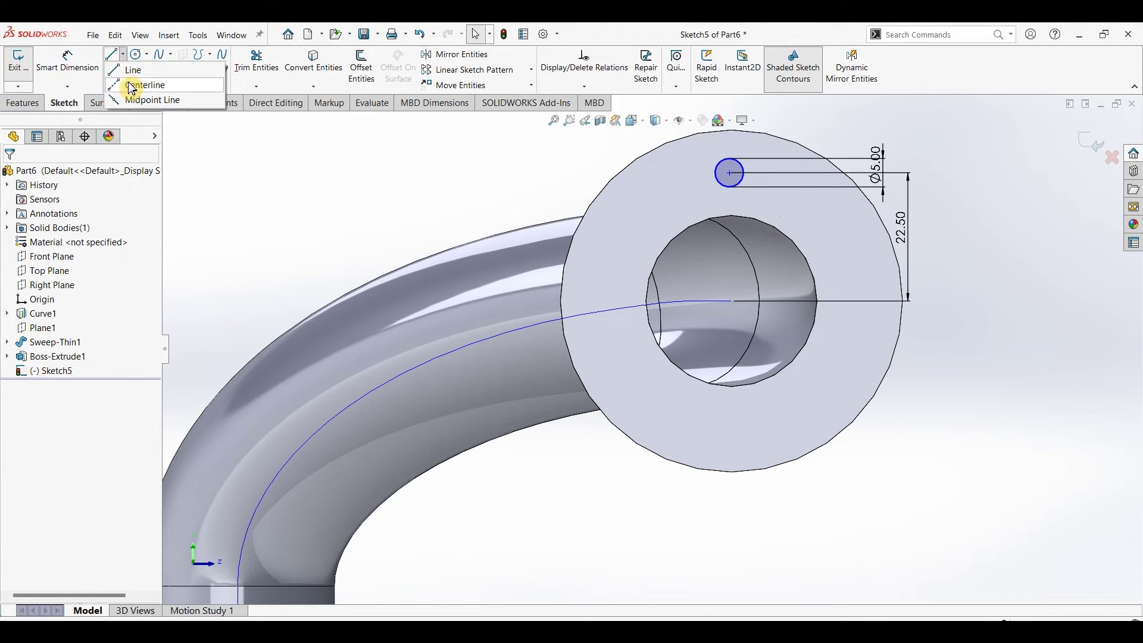
left_click(140, 84)
left_click(732, 130)
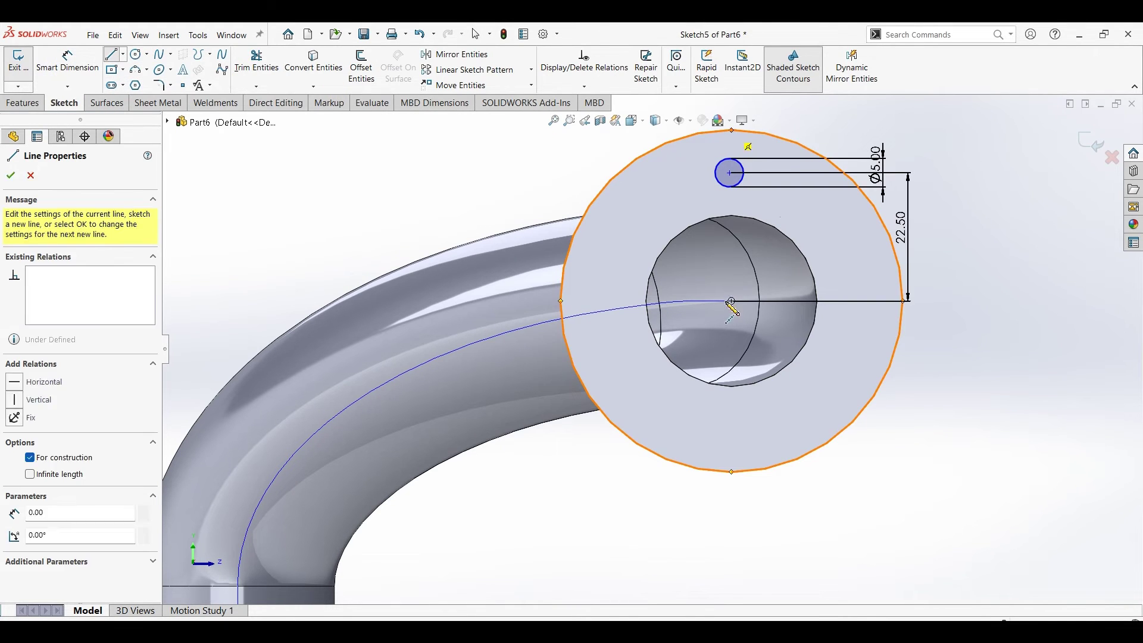
left_click(732, 301)
key("Escape")
key("Escape")
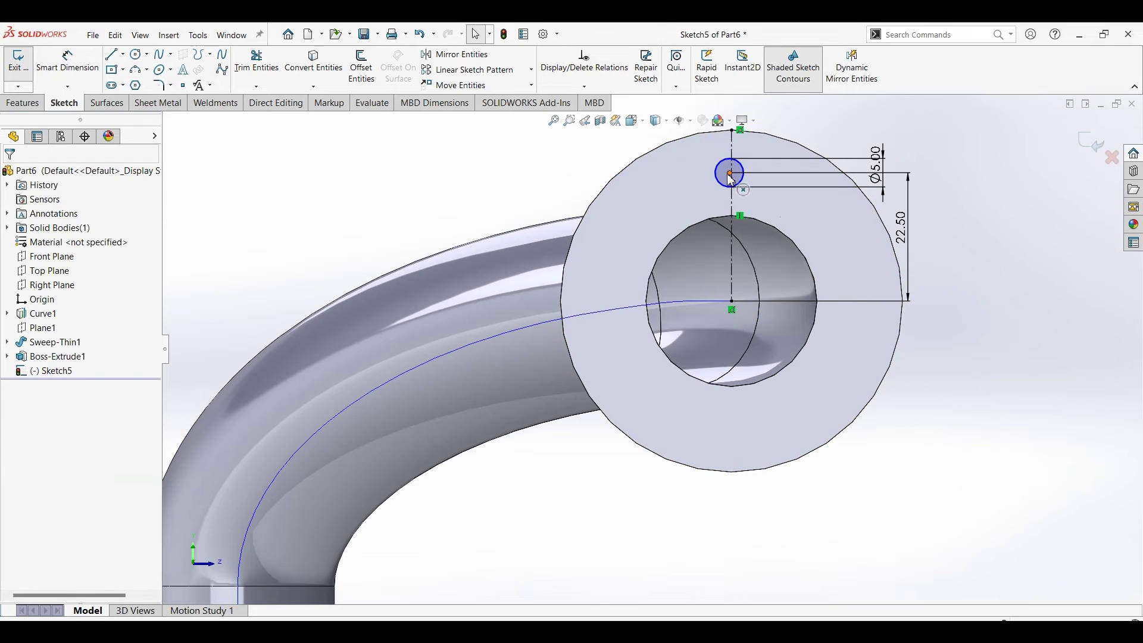
Make the bolt-hole circle's centre coincident with the vertical centerline.
left_click(733, 188)
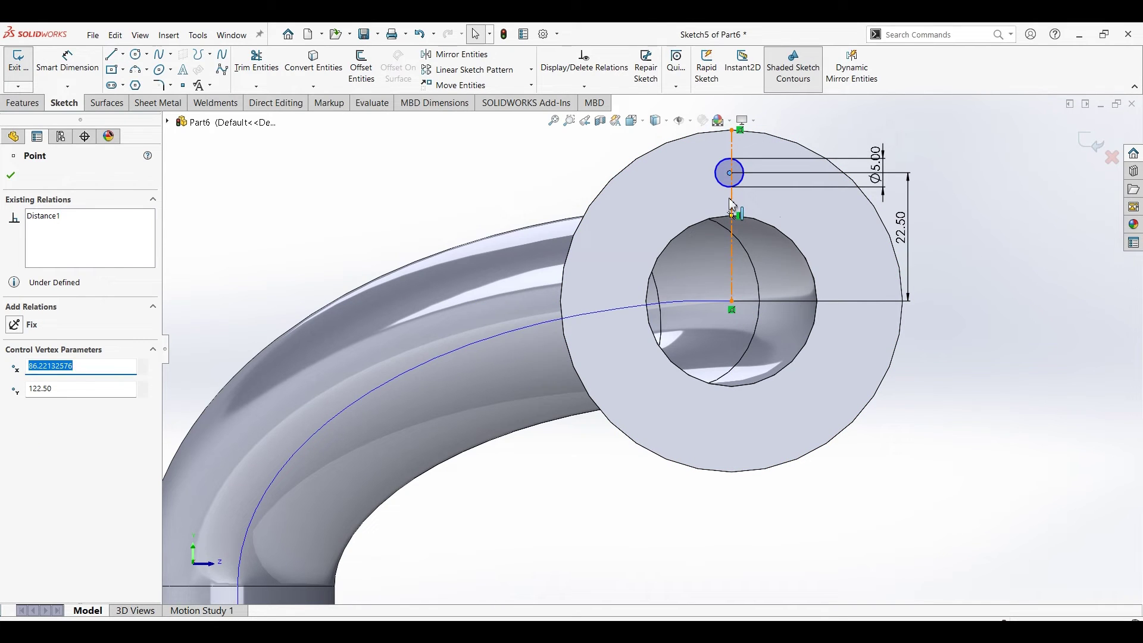
left_click(732, 244)
left_click(733, 215, "ctrl")
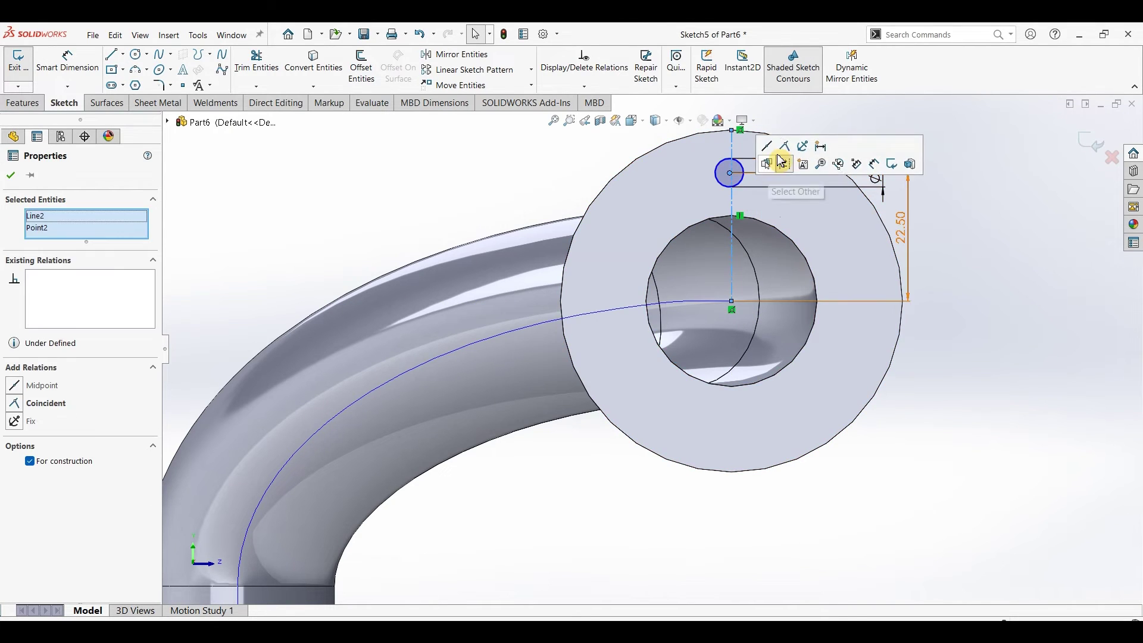
left_click(783, 149)
left_click(485, 207)
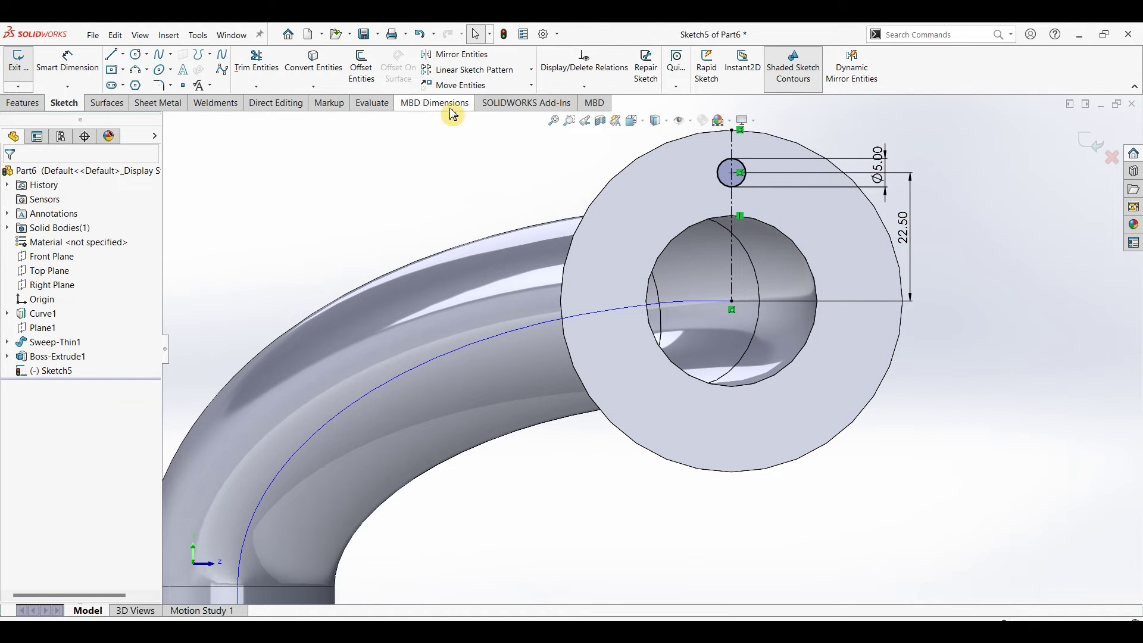
Circular-pattern the bolt-hole circle about the bore edge with 8 equally spaced instances over 360 degrees.
left_click(531, 69)
left_click(483, 105)
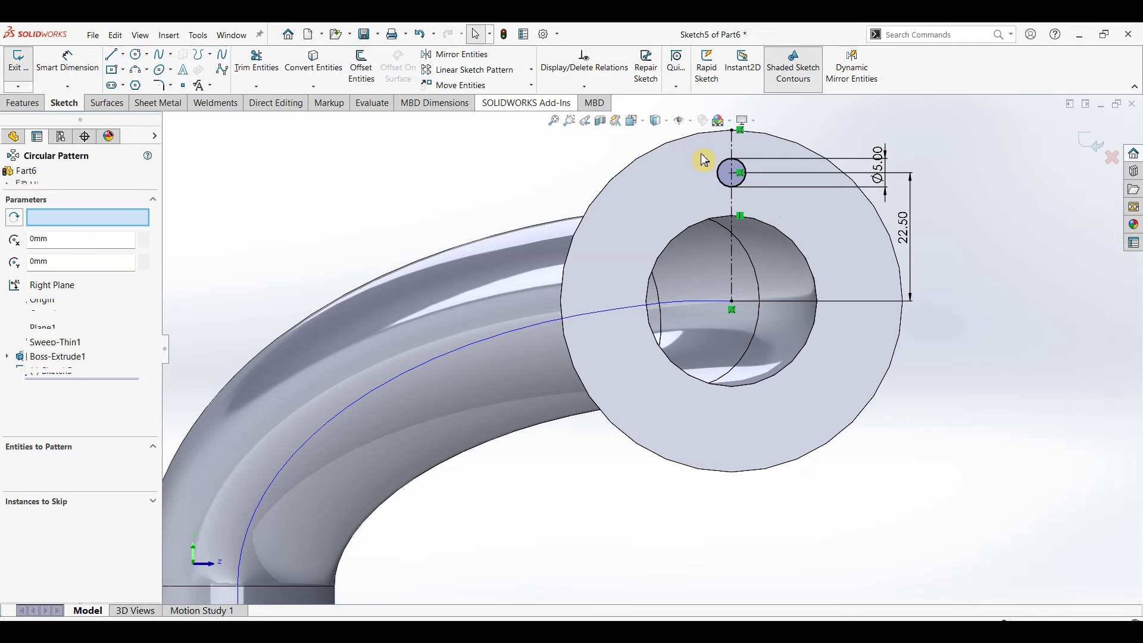
left_click(102, 459)
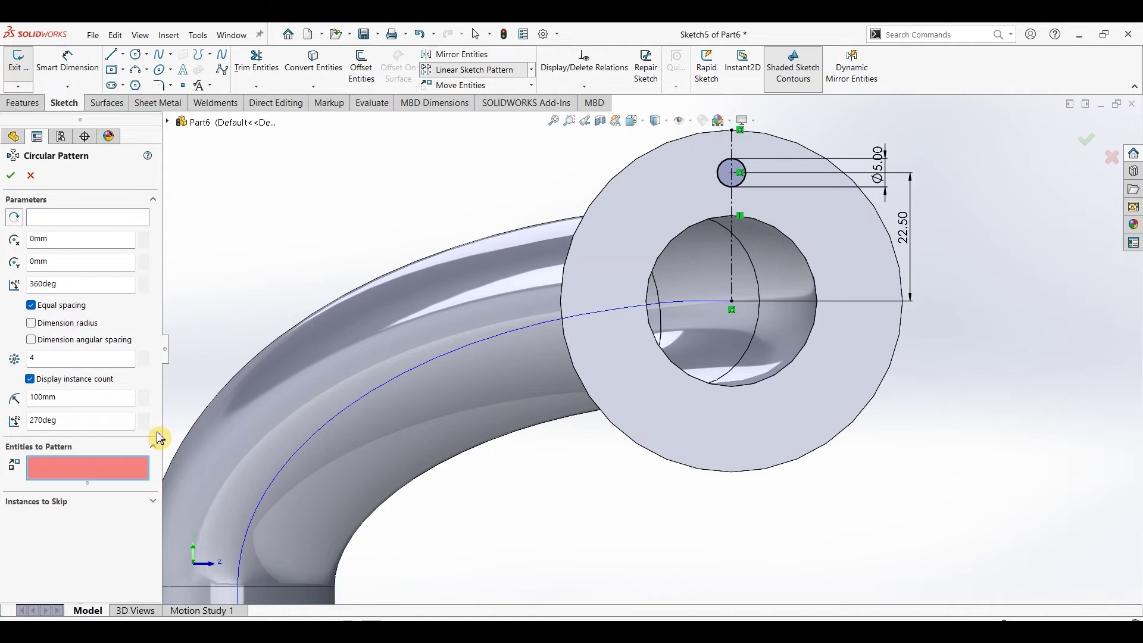
left_click(720, 172)
left_click(69, 220)
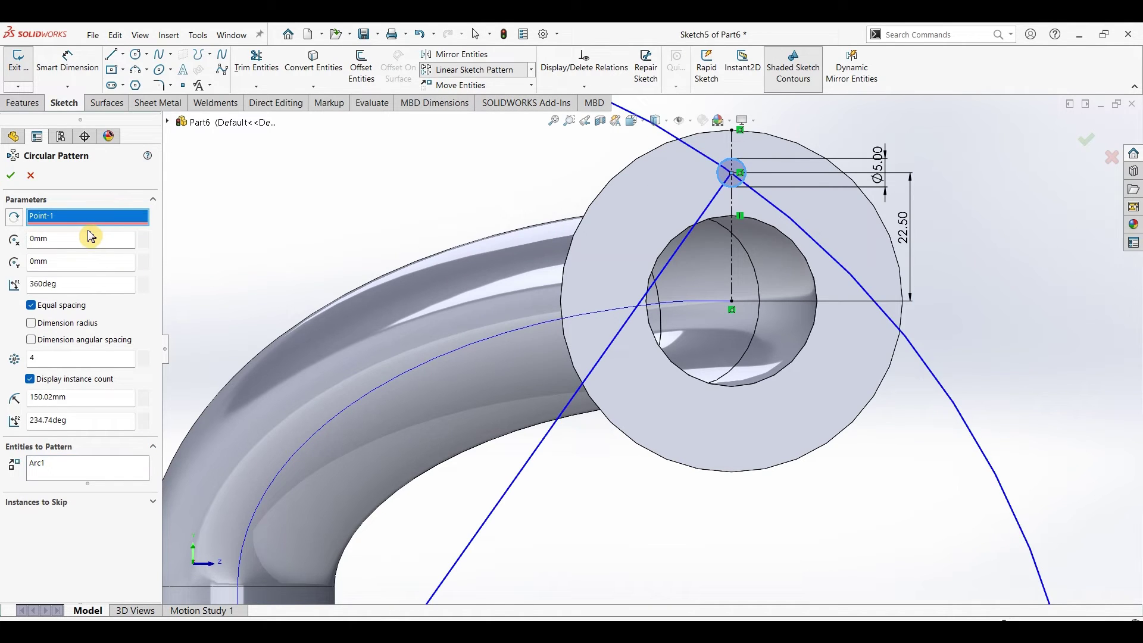
key("Delete")
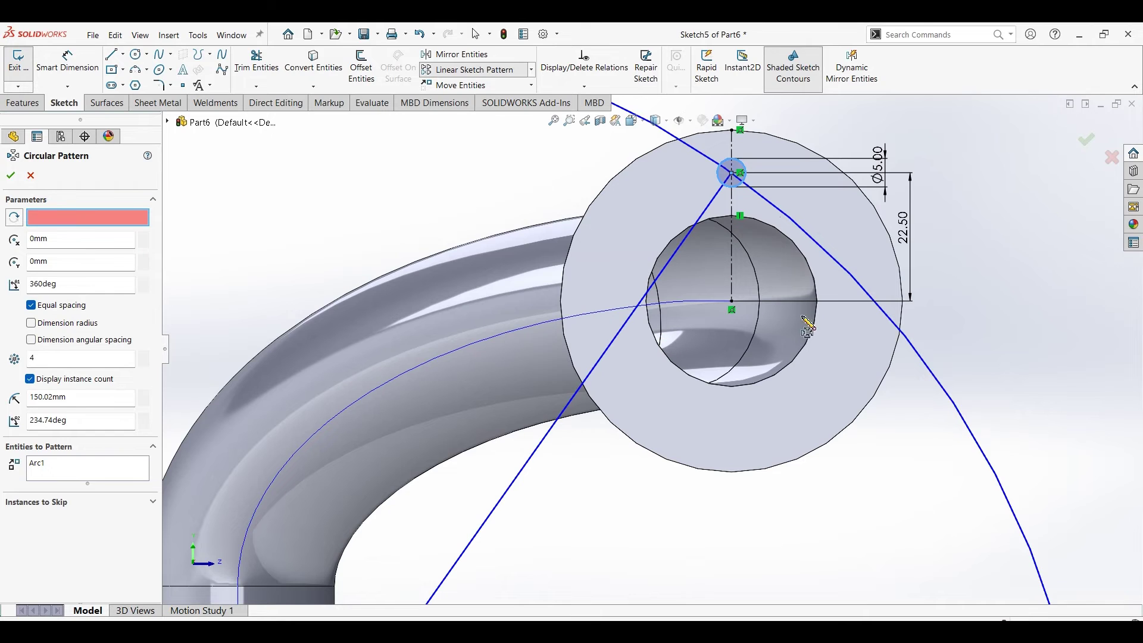
left_click(722, 223)
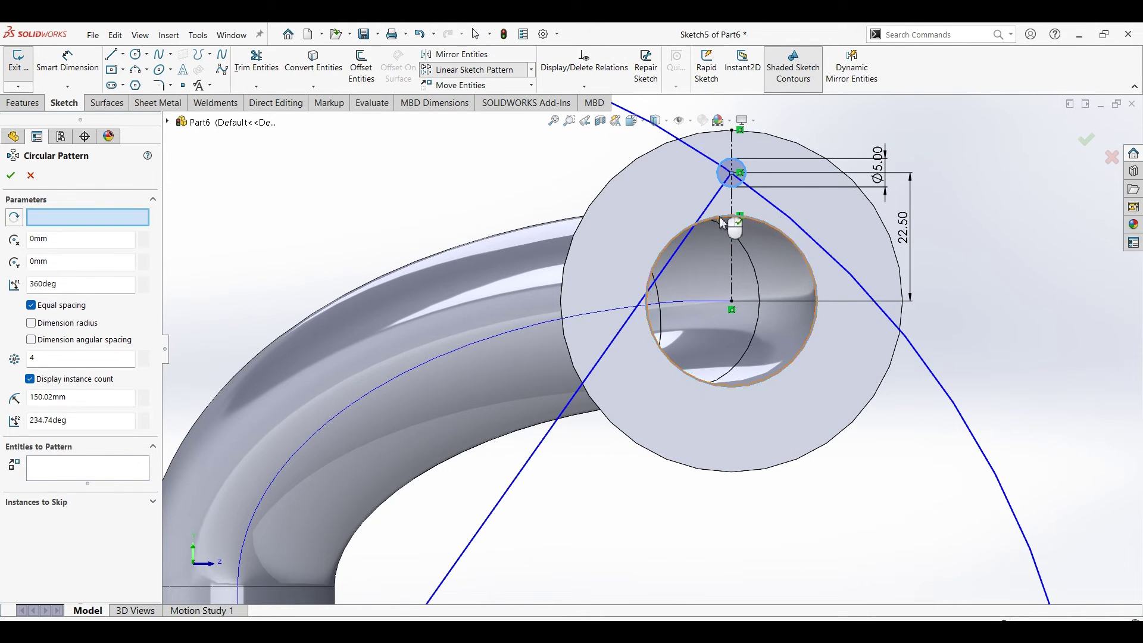
left_click(81, 358)
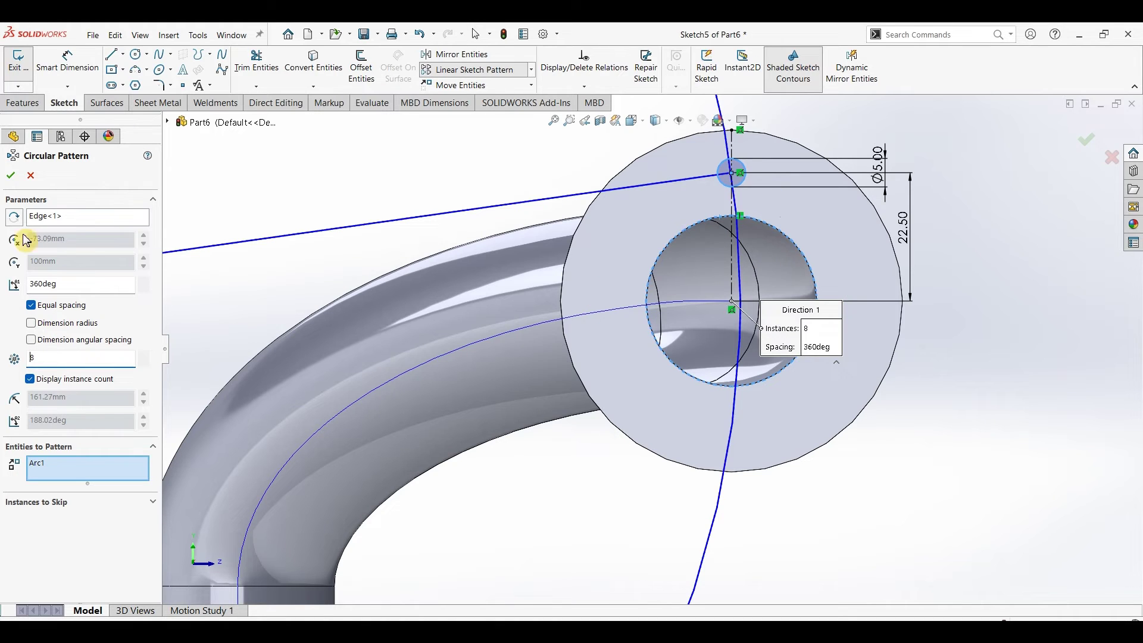
left_click(68, 225)
key("Delete")
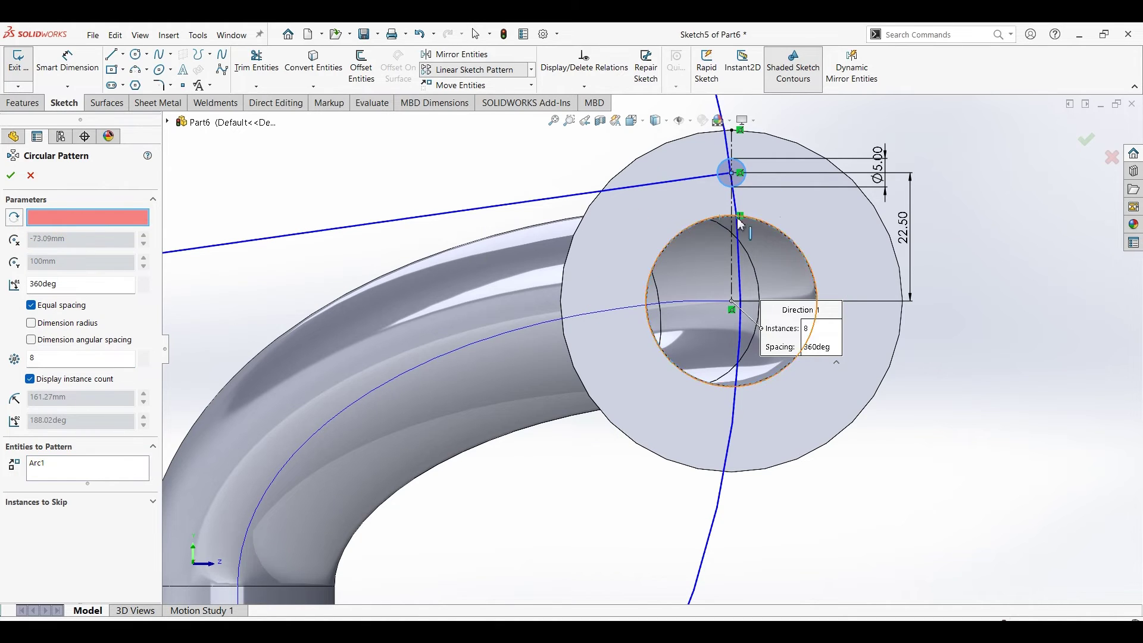
left_click(772, 230)
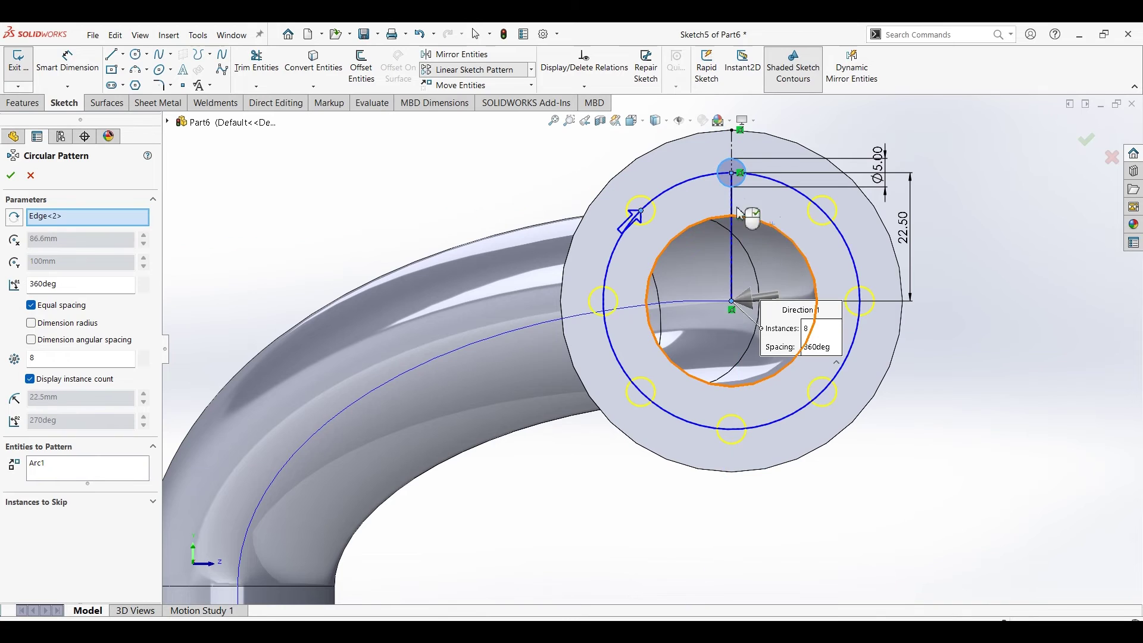
Cut-extrude the patterned bolt-hole circles through the flange with the Up To Next end condition.
left_click(22, 103)
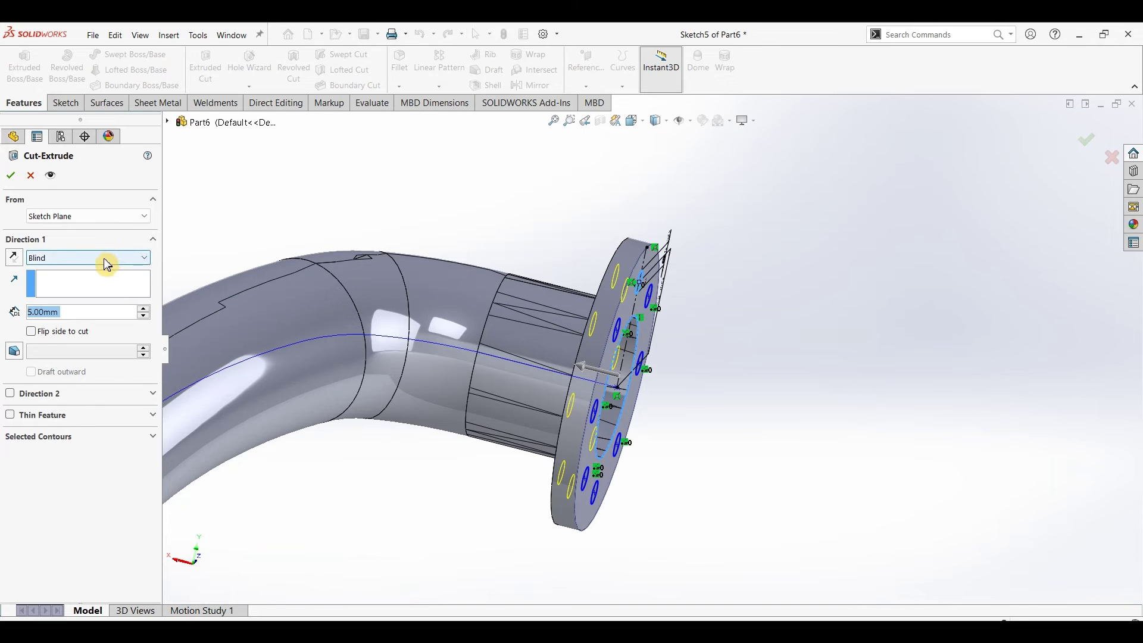
left_click(107, 264)
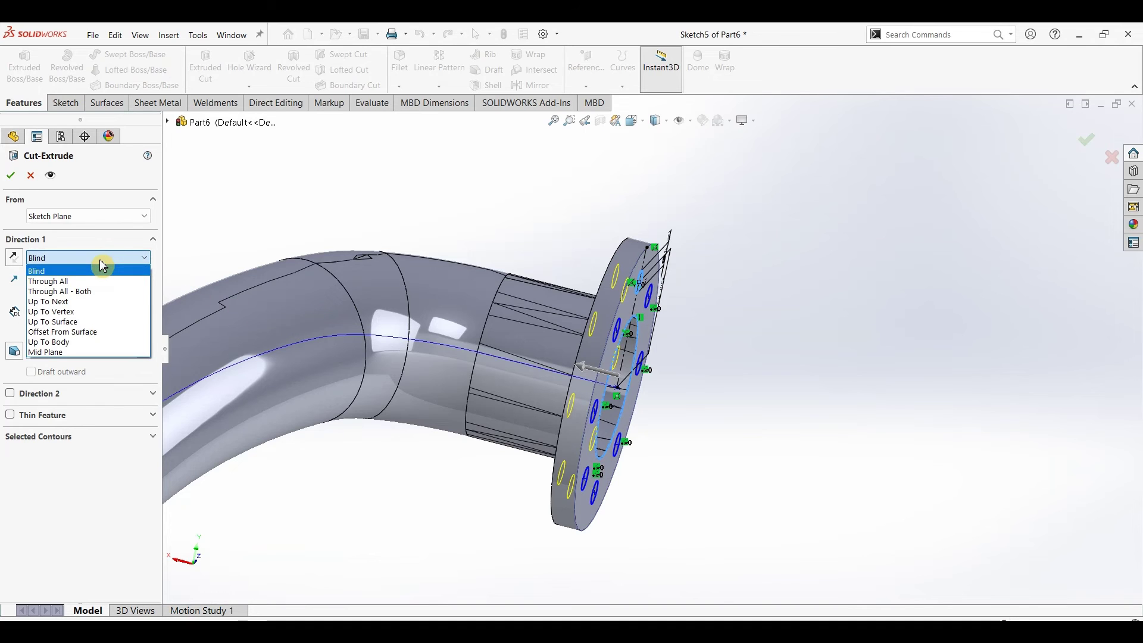
left_click(80, 304)
left_click(10, 175)
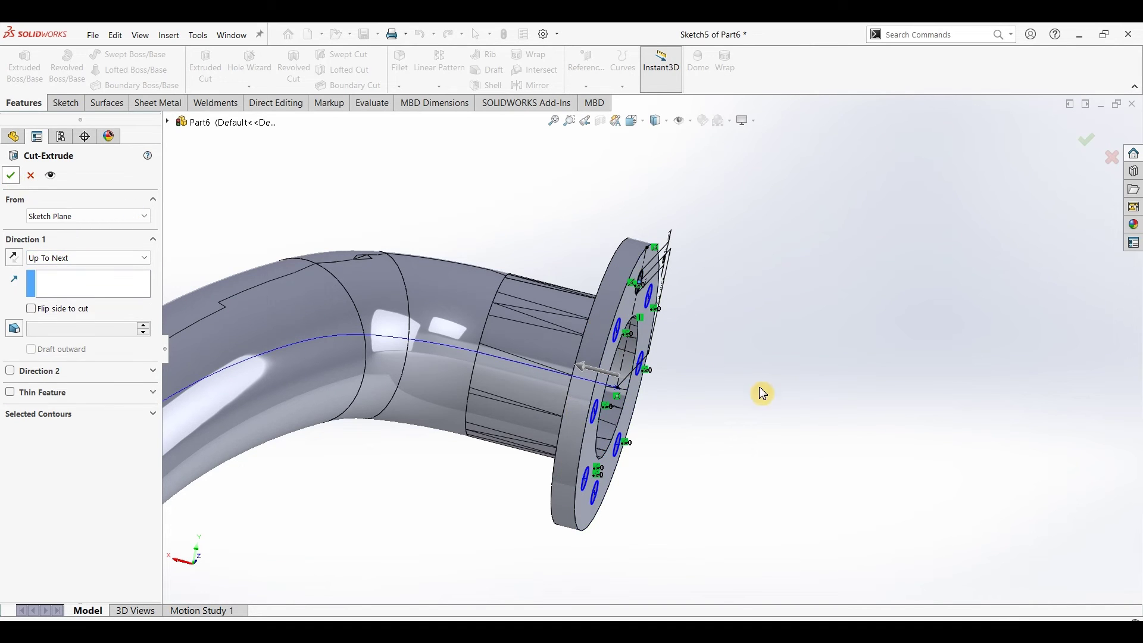
Sketch a circle about 73.6 mm in diameter, centred on the origin, on the end face of the pipe's unflanged end.
scroll(654, 434, "up", 5)
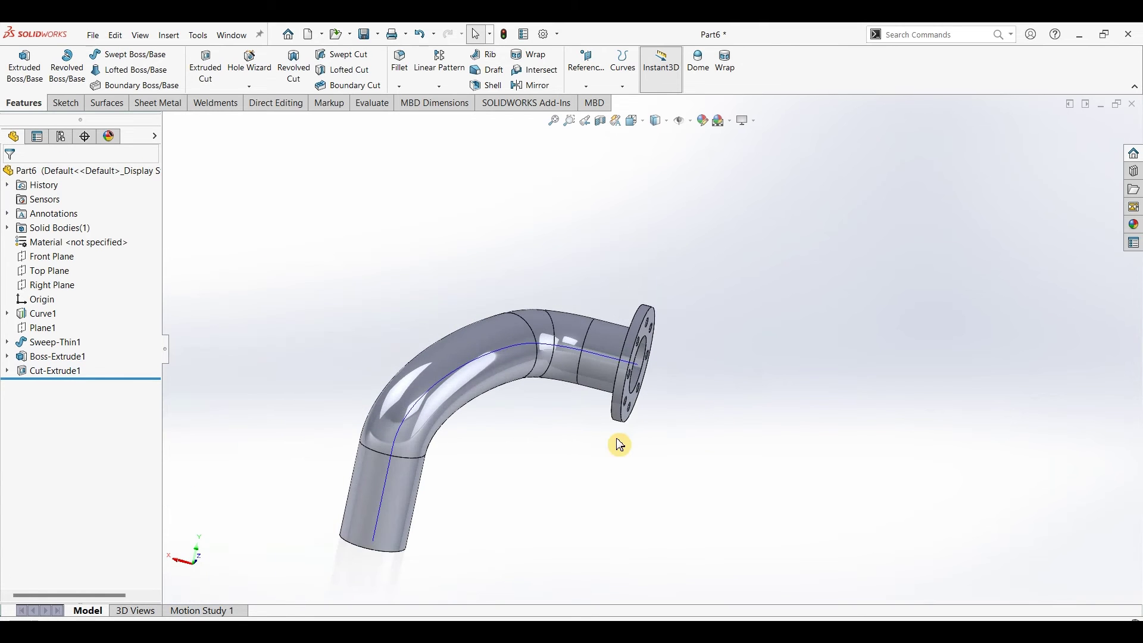
middle_click_drag(589, 445, 684, 188)
scroll(441, 567, "up", 2)
scroll(532, 478, "down", 4)
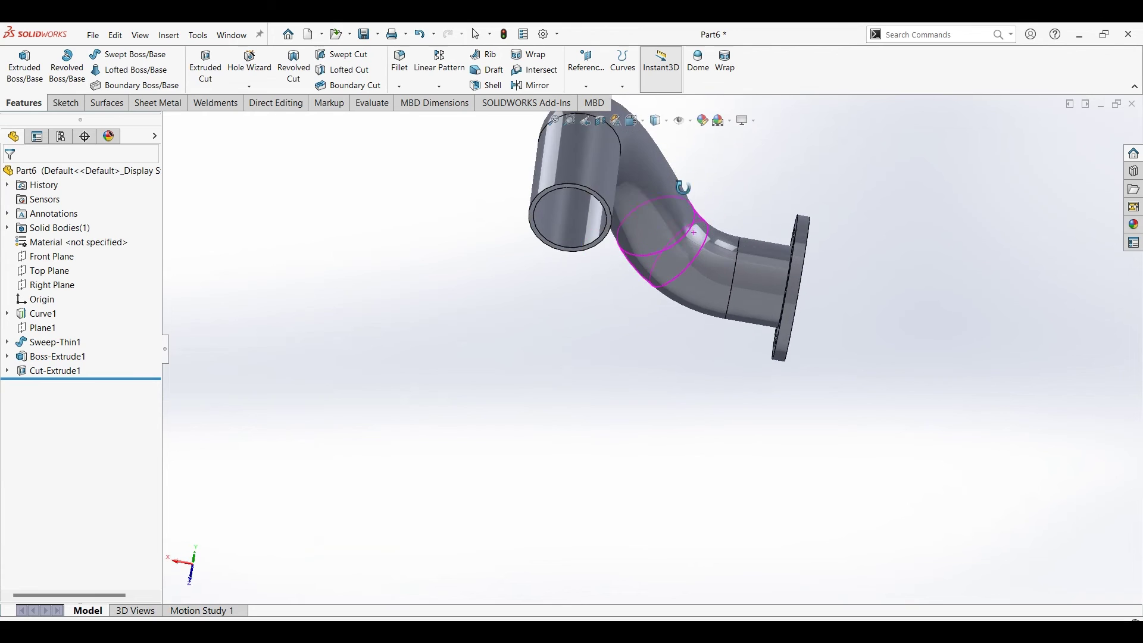
scroll(572, 197, "down", 3)
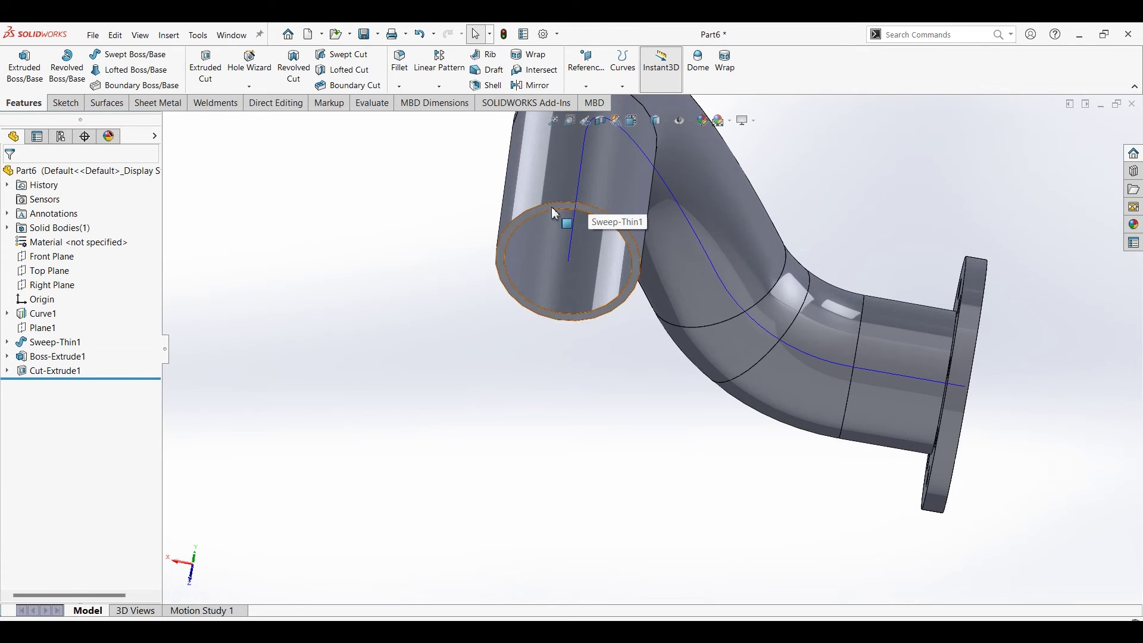
left_click(554, 209)
left_click(63, 110)
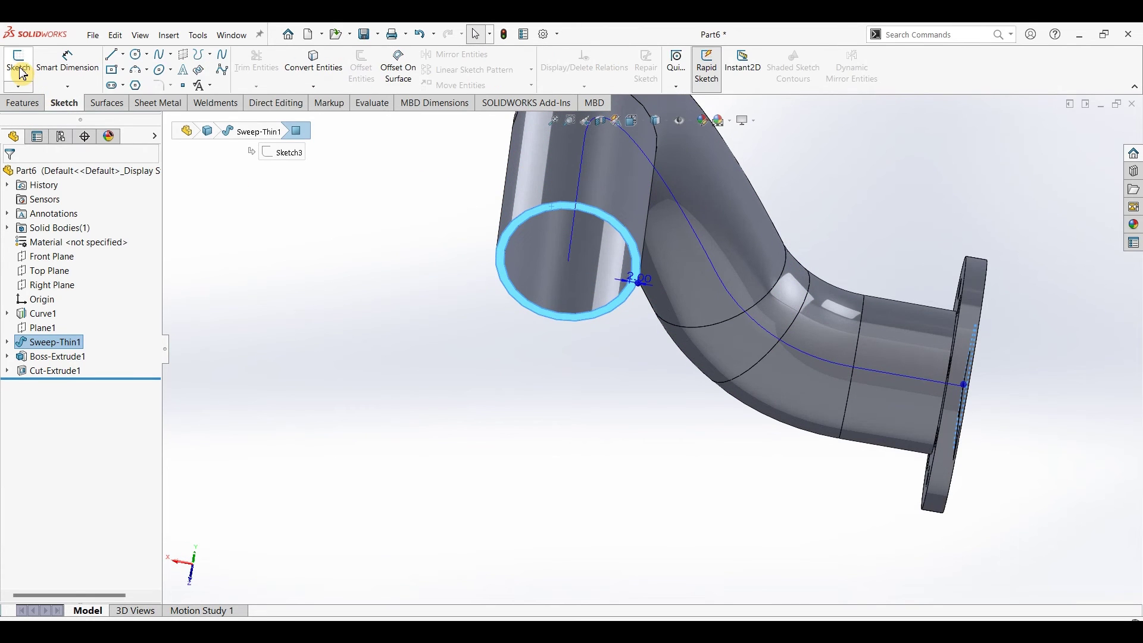
left_click(18, 59)
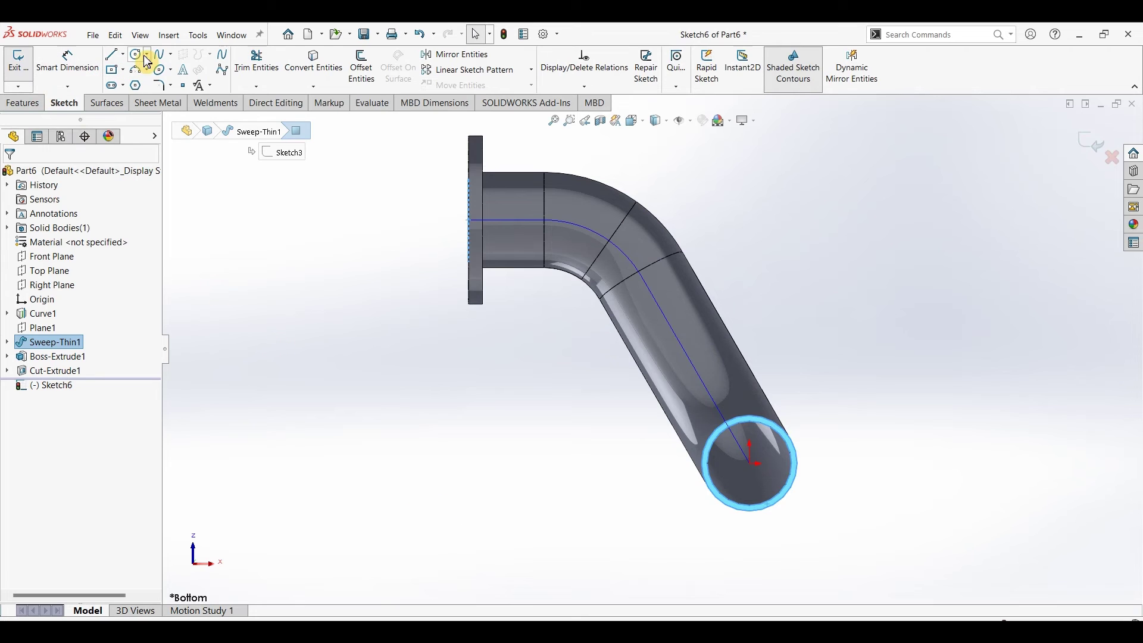
left_click(136, 55)
left_click(750, 465)
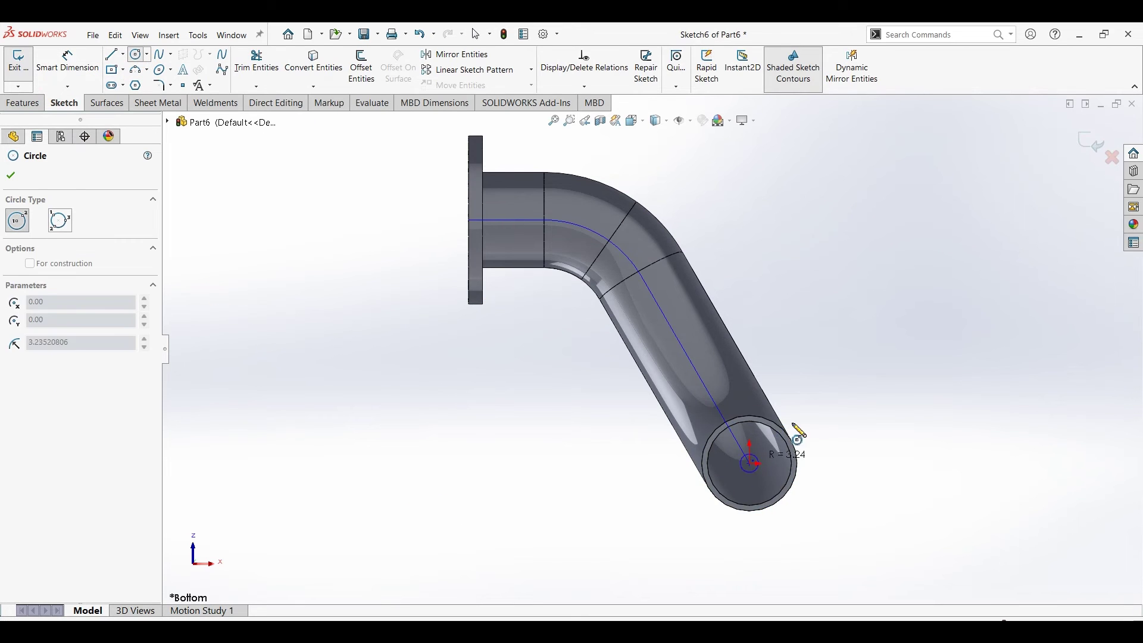
left_click(759, 362)
Dimension the new flange circle's diameter to 60 mm.
left_click(62, 62)
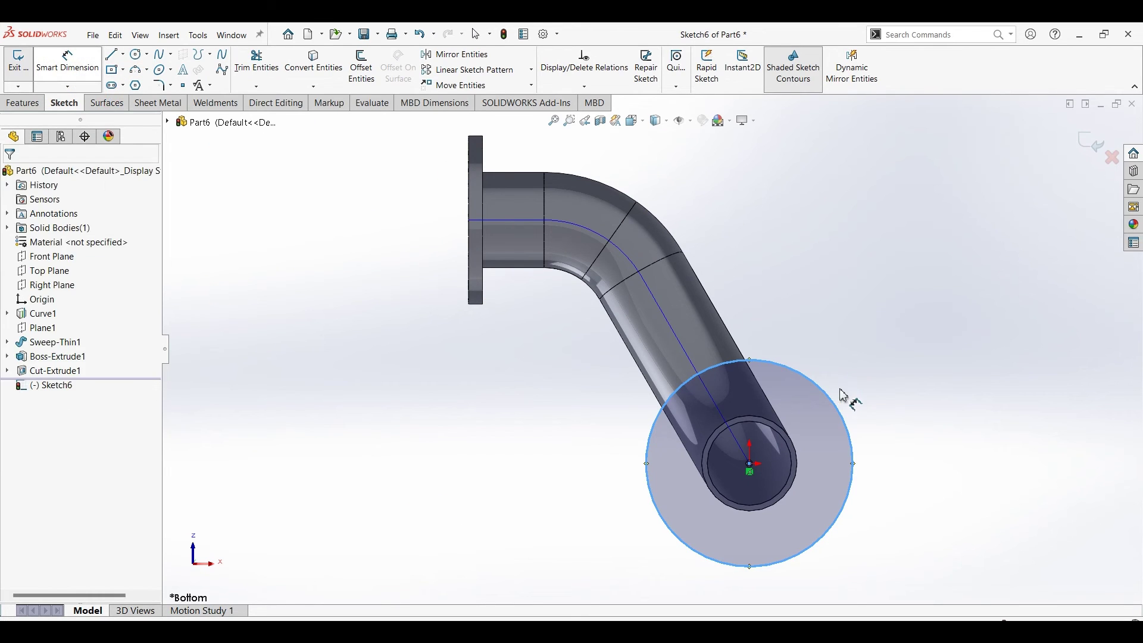
left_click(850, 410)
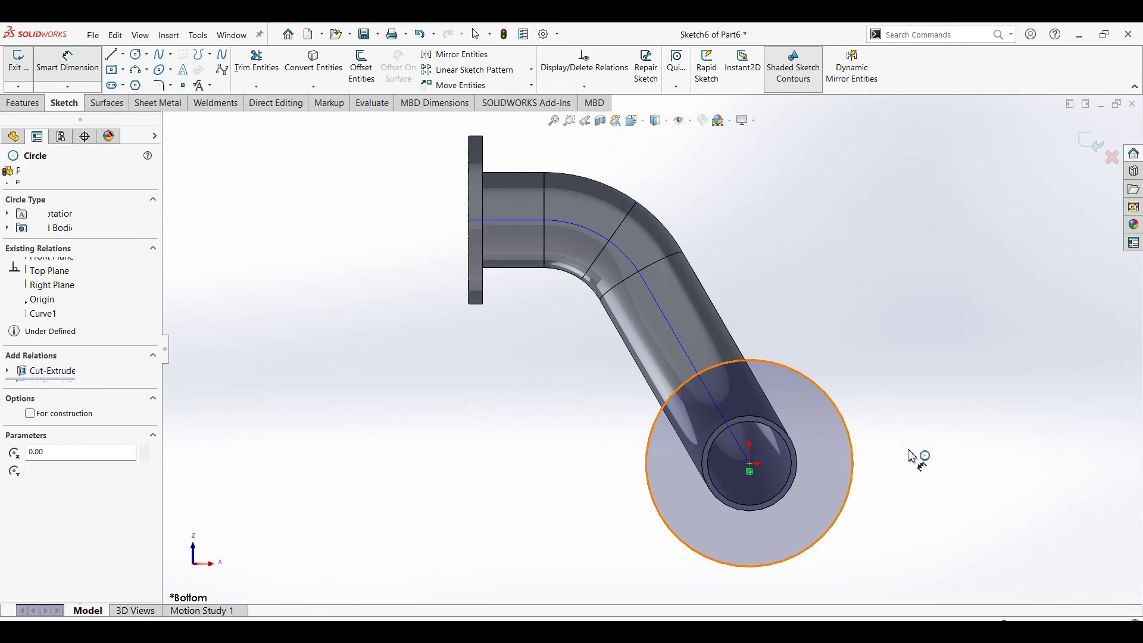
left_click(966, 455)
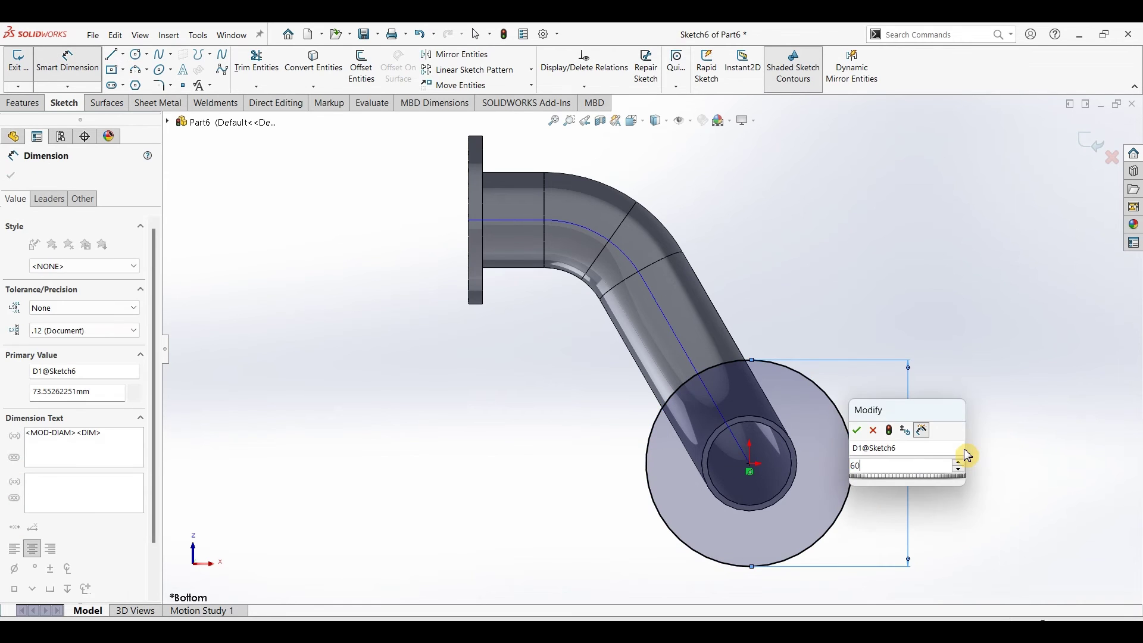
key("Return")
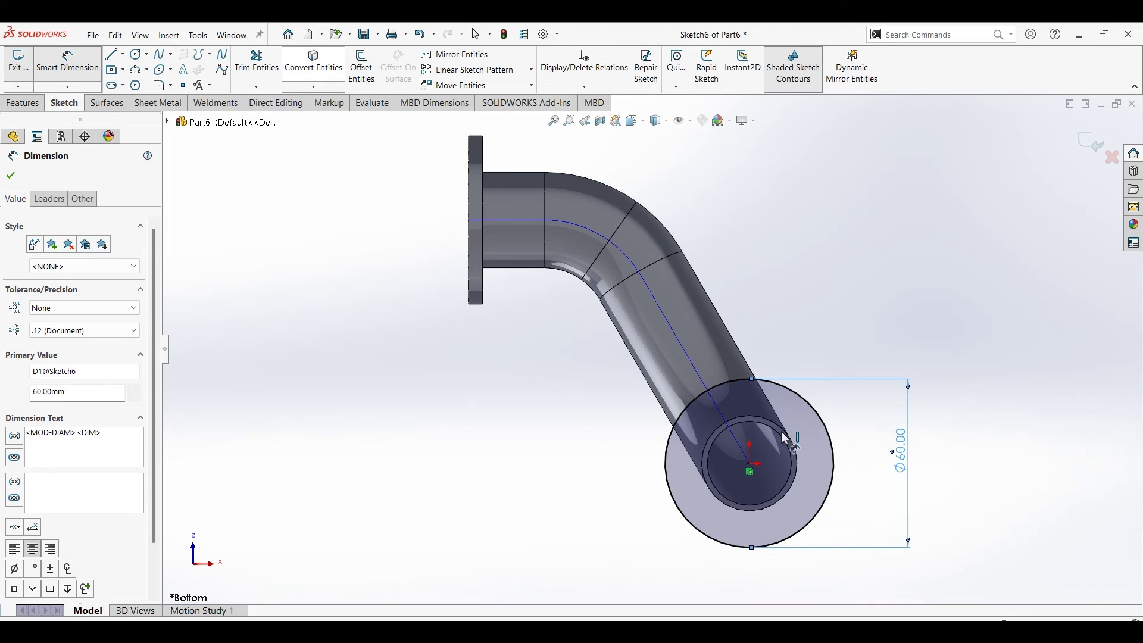
left_click(785, 438)
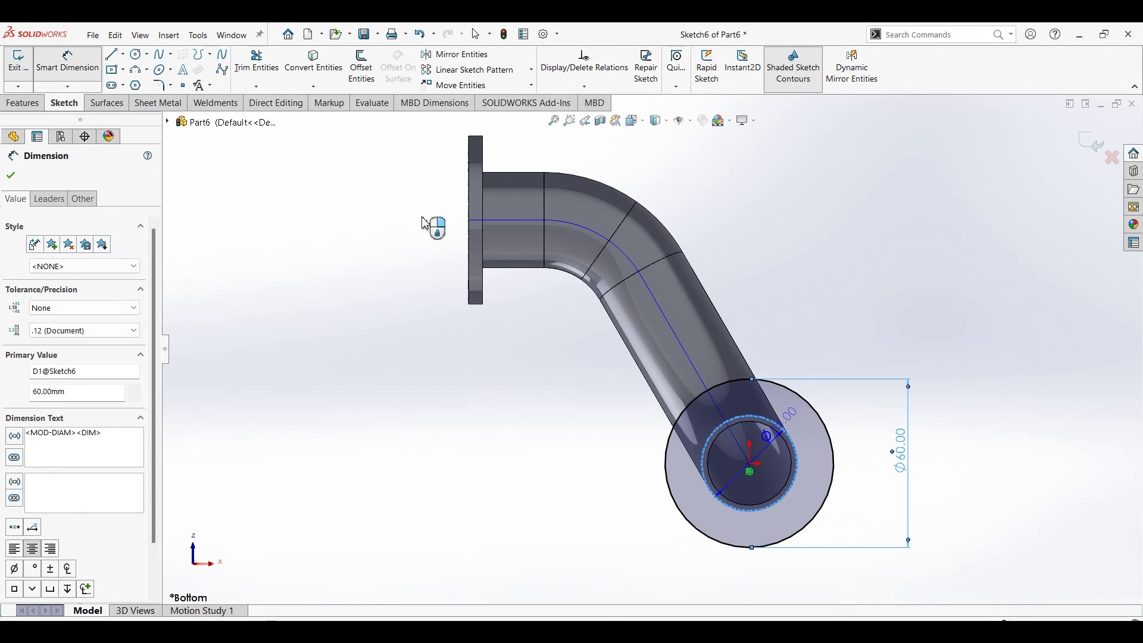
left_click(12, 176)
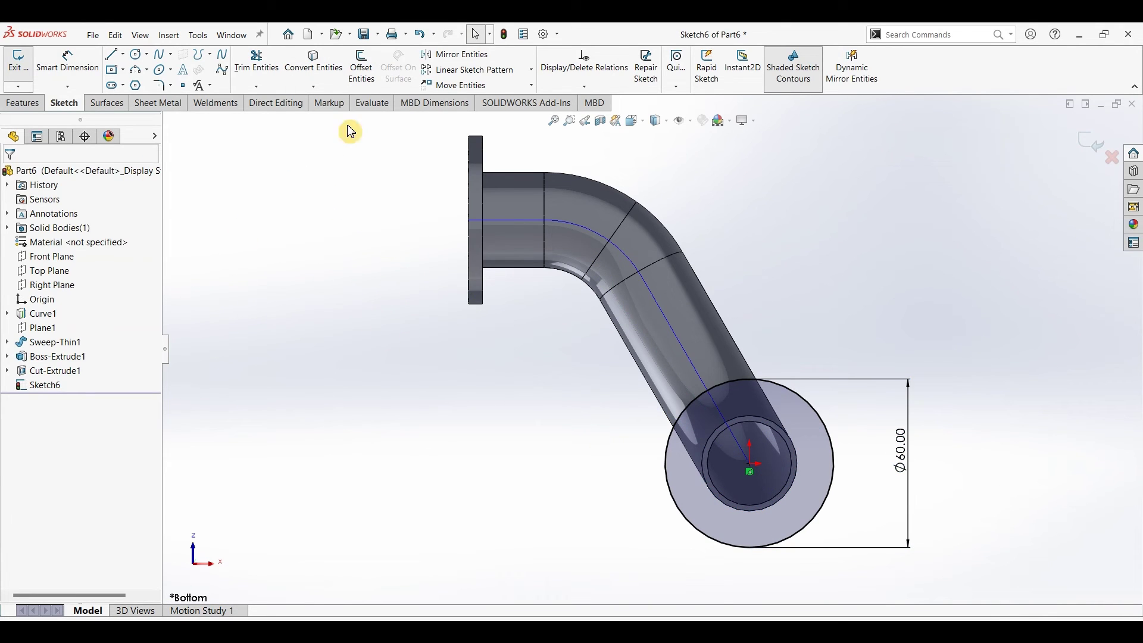
Convert the pipe end's outer circular edge into a sketch circle inside the 60 mm circle.
left_click(313, 63)
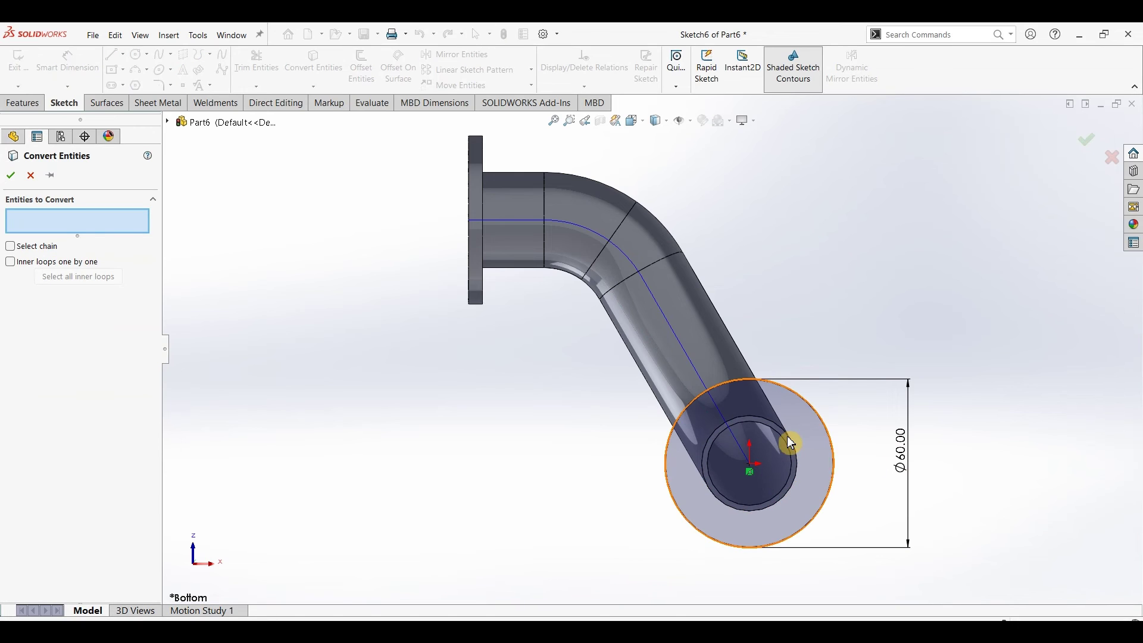
left_click(796, 451)
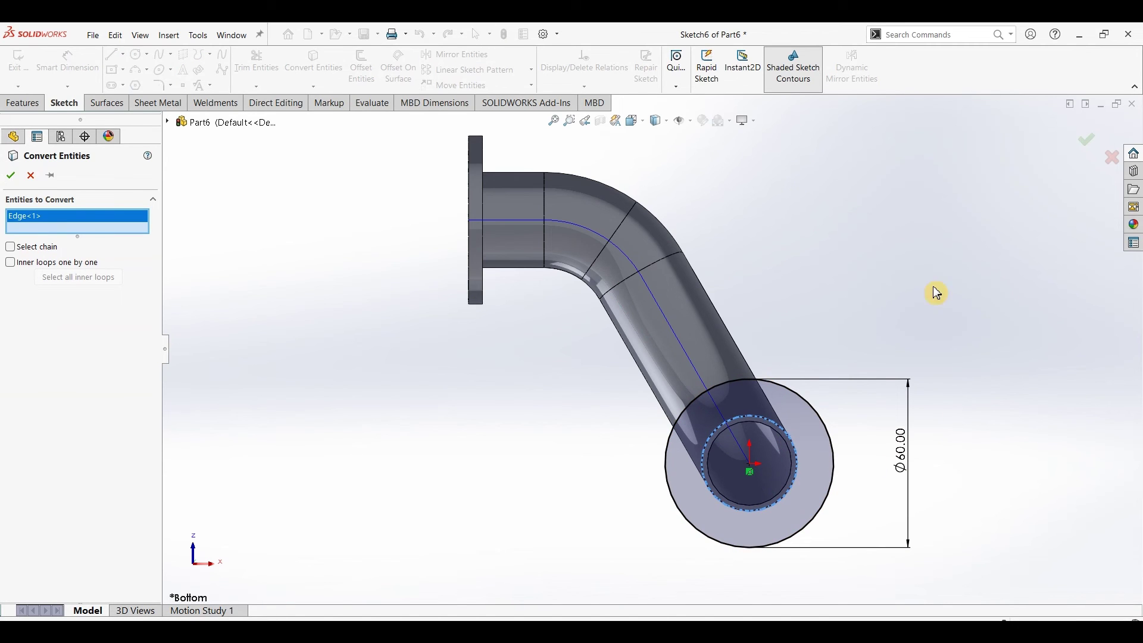
left_click(18, 180)
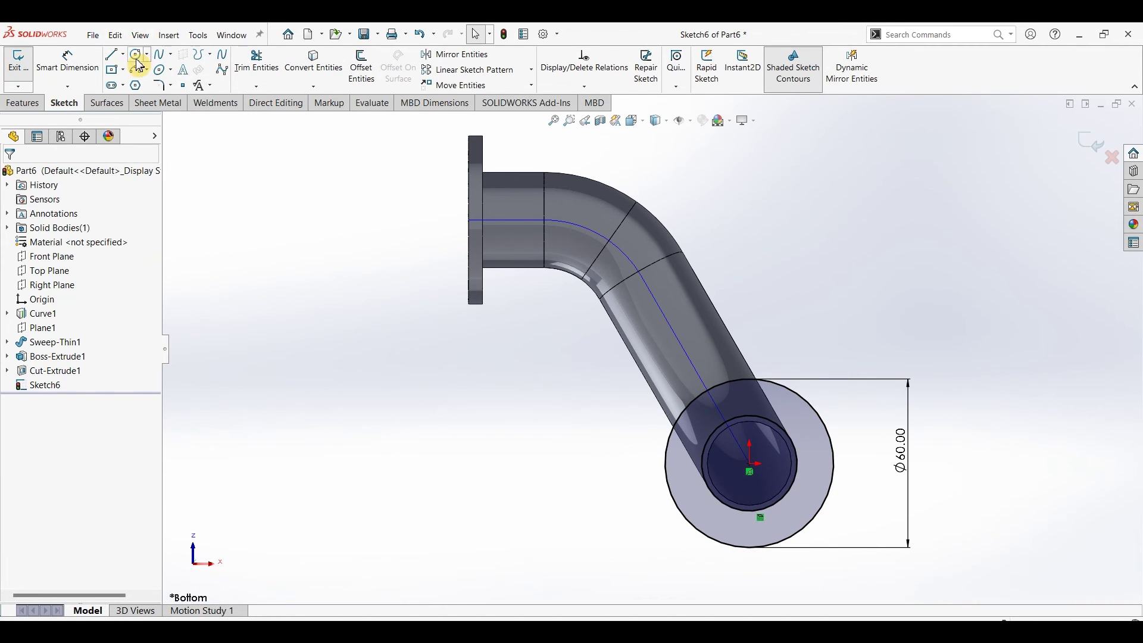
Sketch a bolt-hole circle about 4.6 mm in diameter directly above the origin, between the pipe edge and the 60 mm circle.
scroll(768, 411, "down", 5)
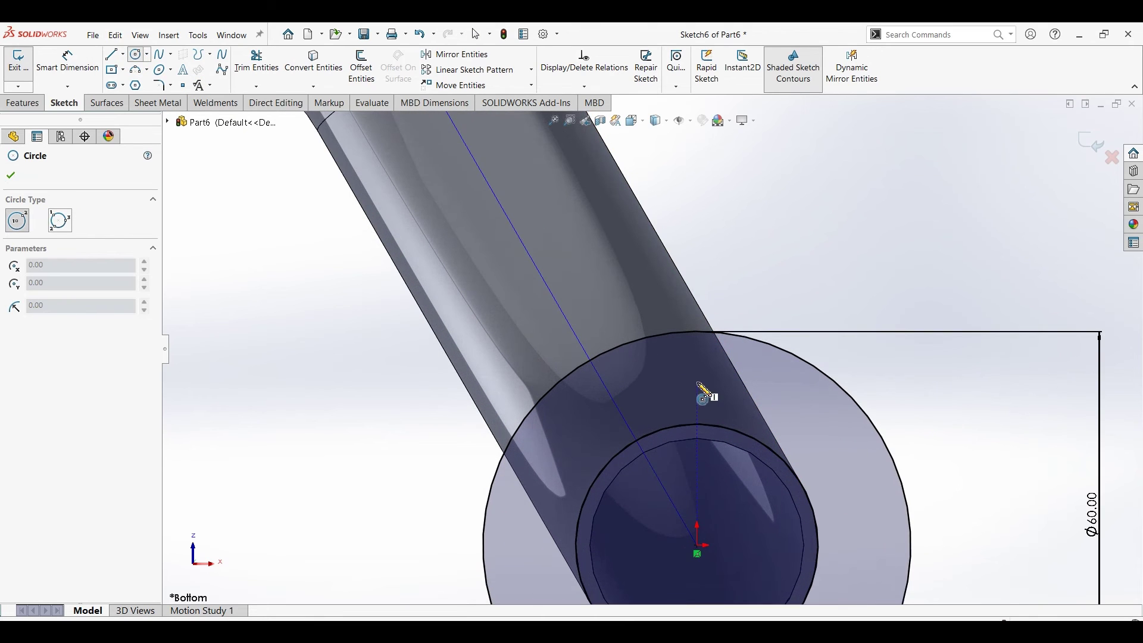
left_click(696, 375)
left_click(712, 380)
Dimension the bolt-hole circle's diameter to 5 mm.
left_click(71, 68)
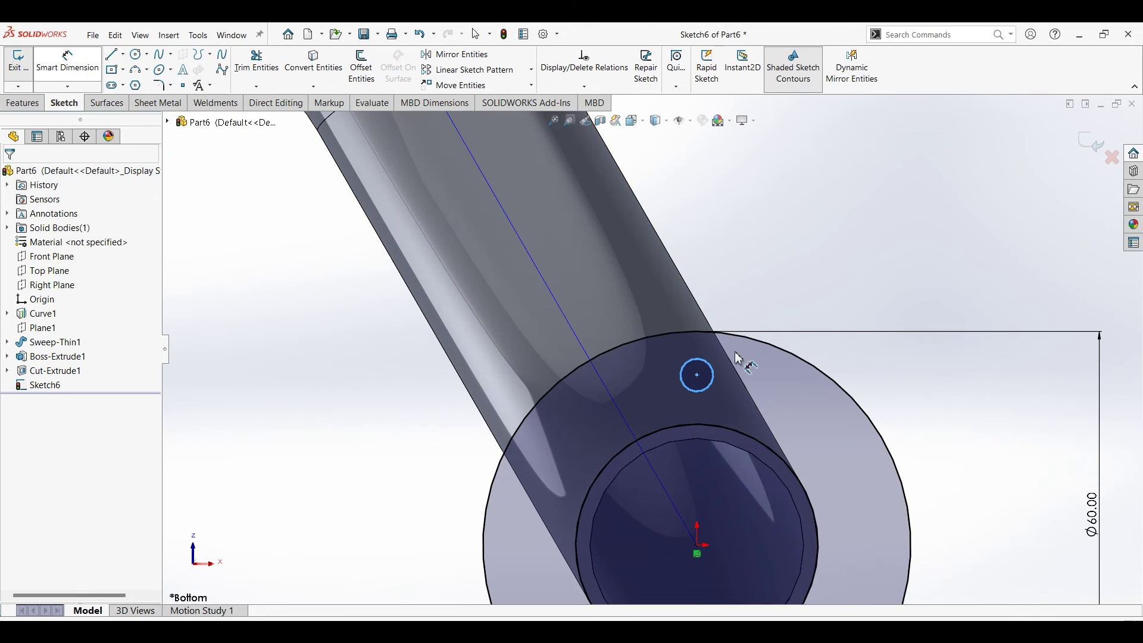
left_click(709, 363)
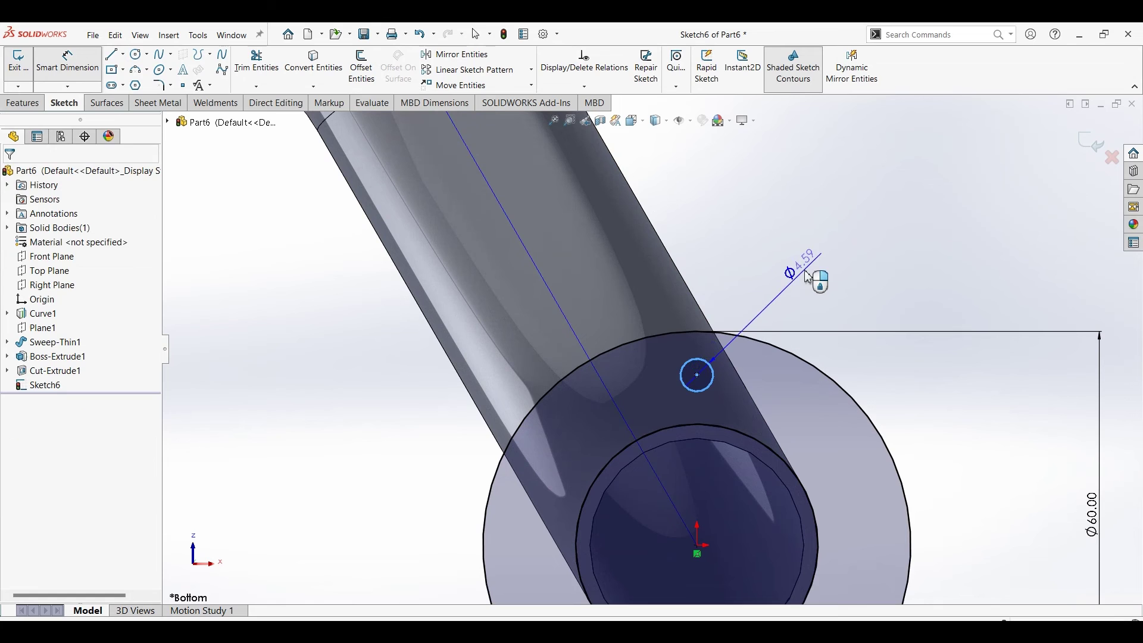
left_click(805, 271)
type("50")
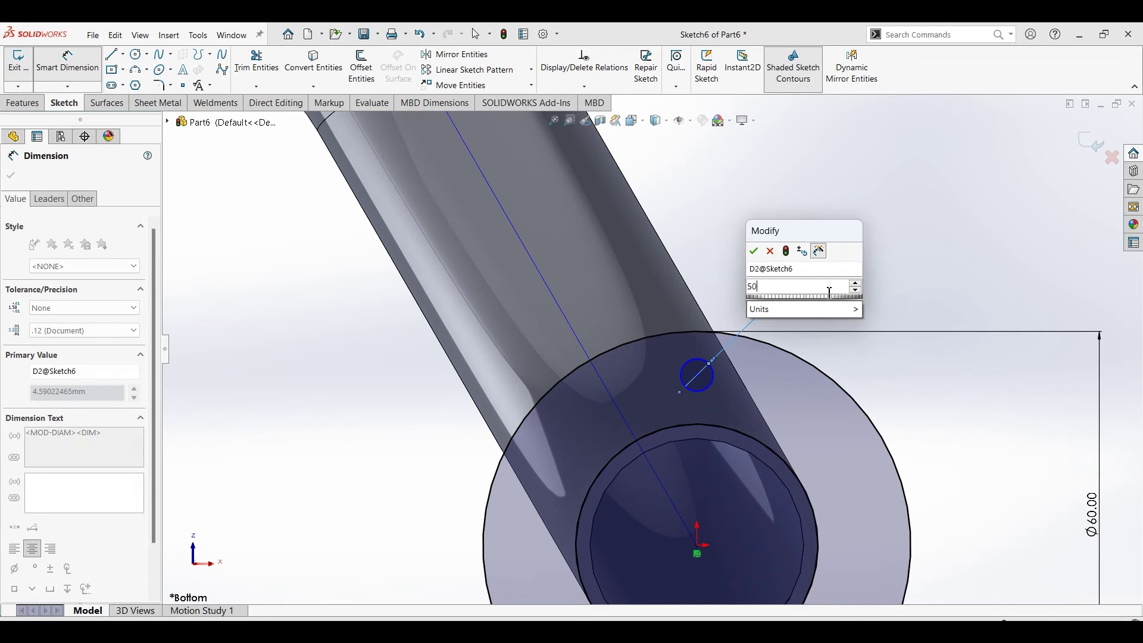
key("Return")
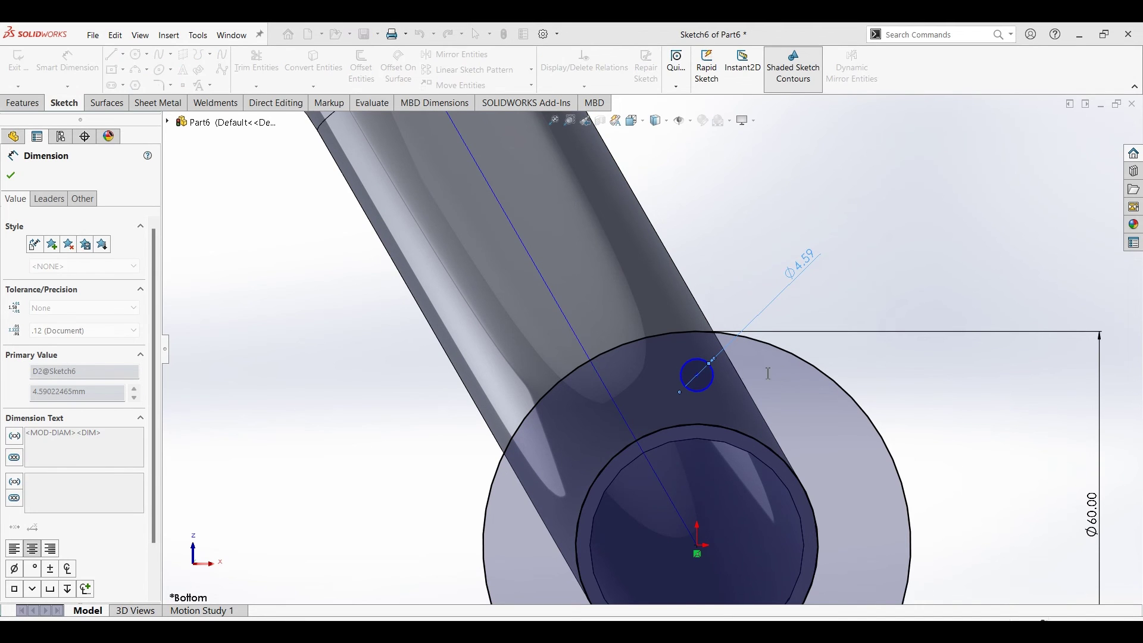
Dimension the vertical distance between the bolt hole's centre and the origin to 22.5 mm.
left_click(697, 376)
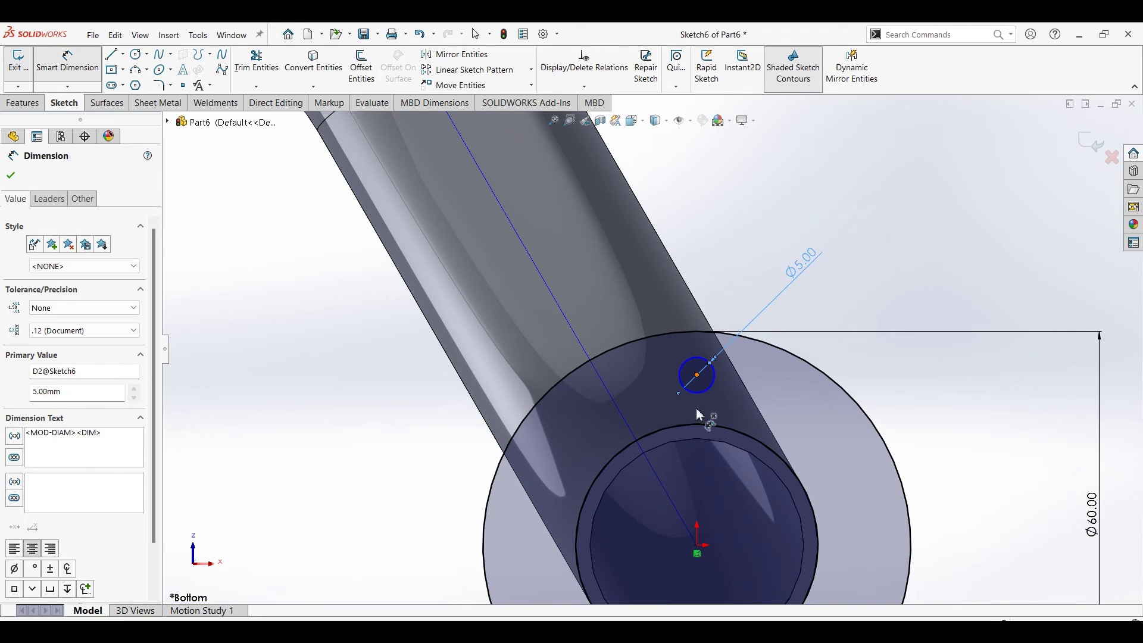
left_click(699, 550)
left_click(953, 482)
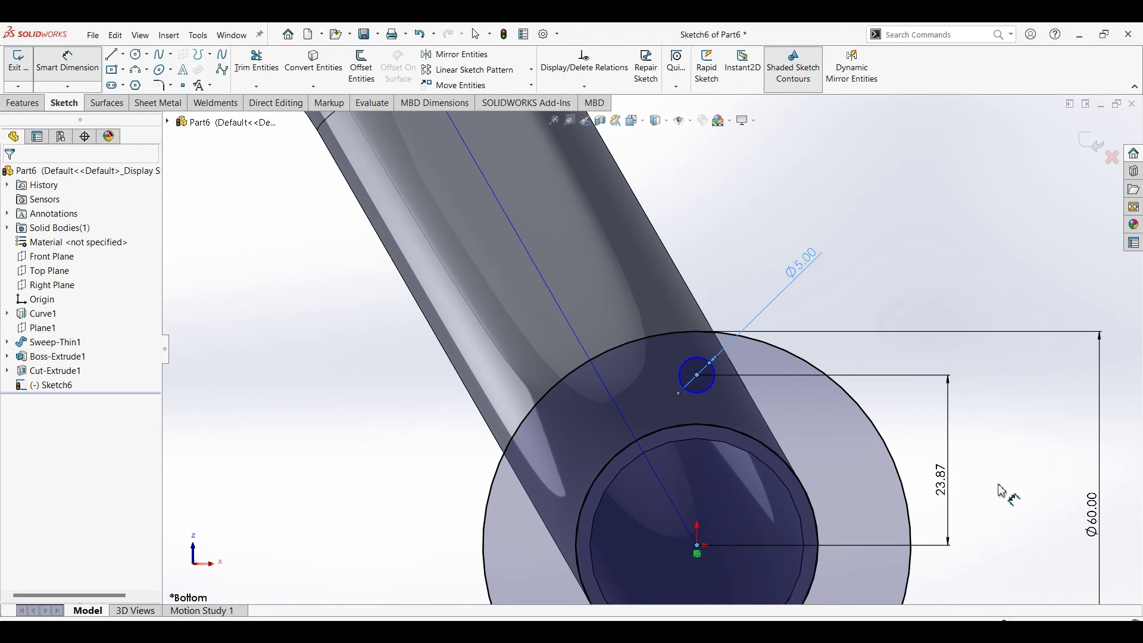
double_click(942, 488)
type("22.5")
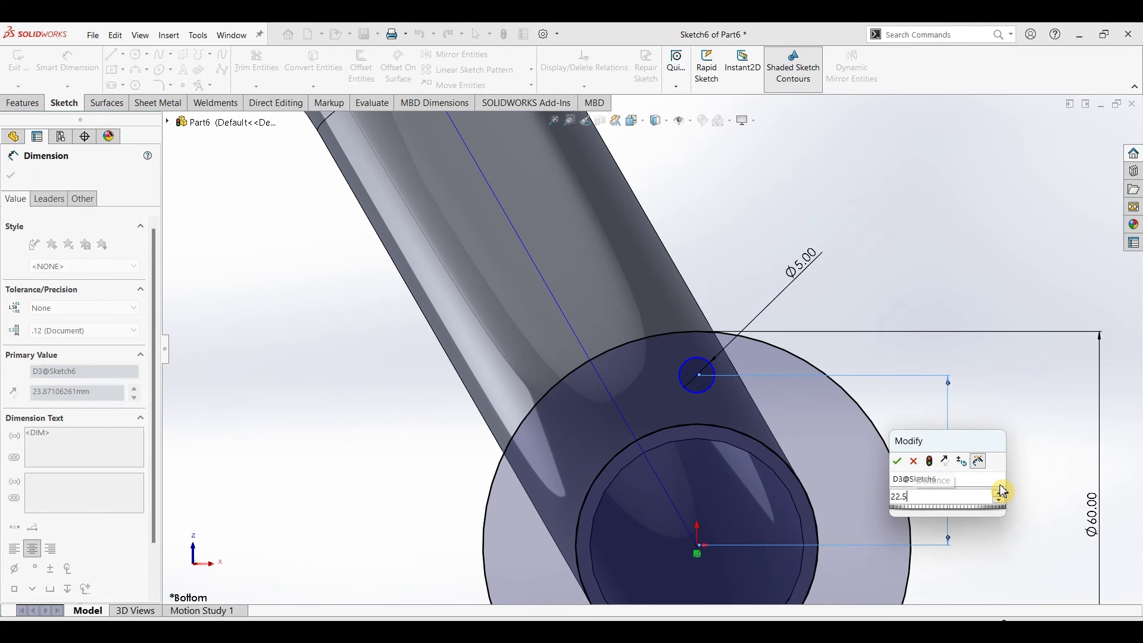
key("Return")
key("Escape")
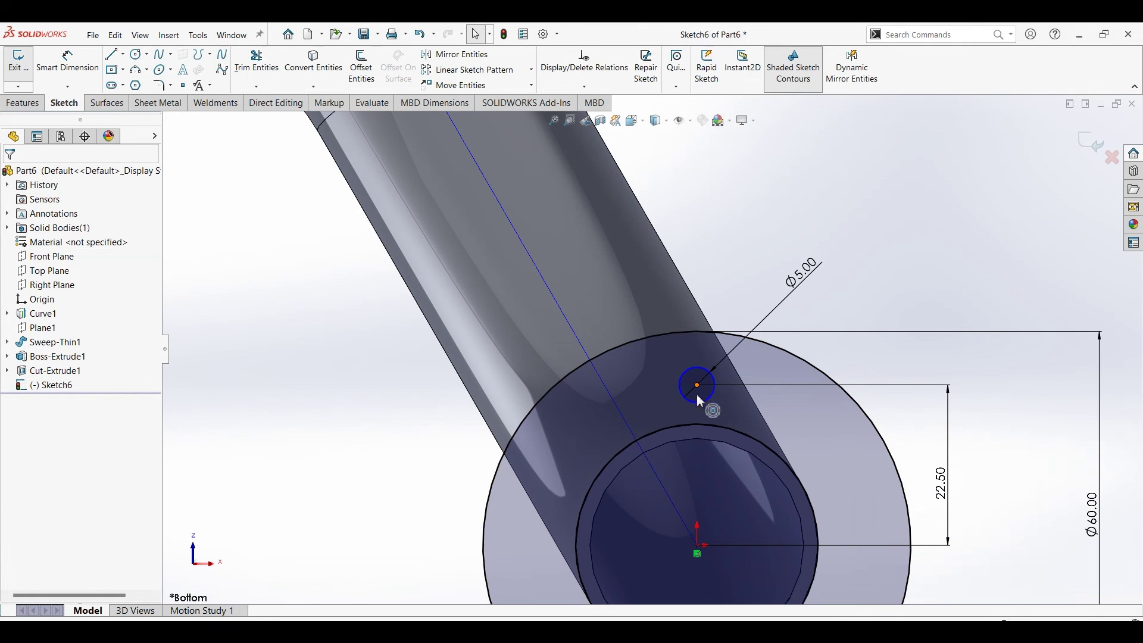
Add a Vertical relation between the bolt hole's centre and the origin.
left_click(697, 385)
left_click(697, 545, "ctrl")
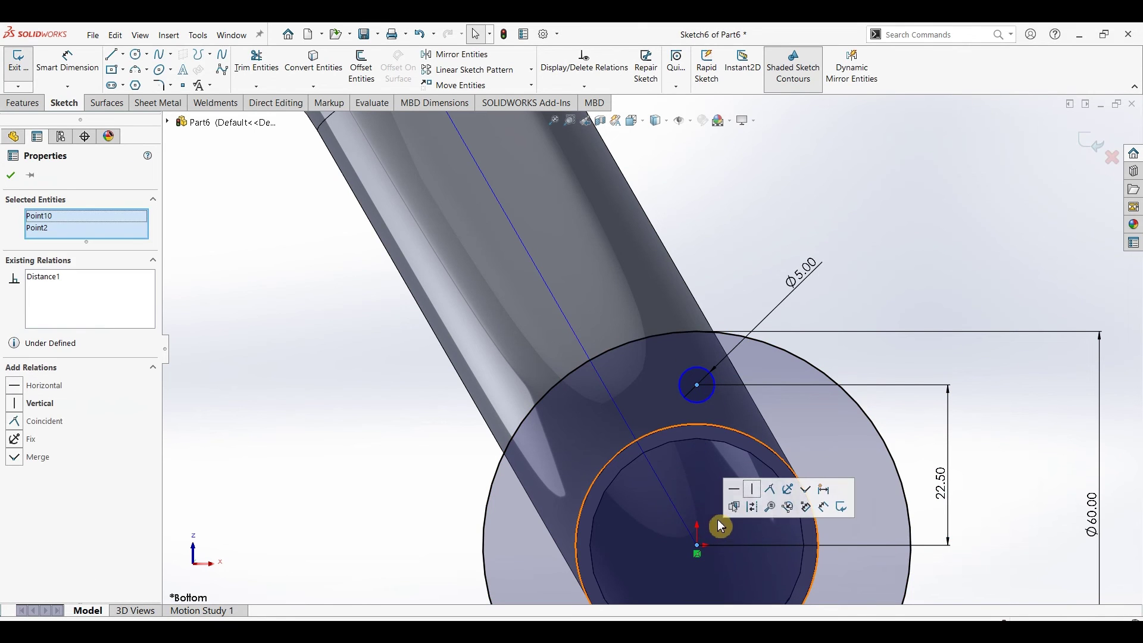
left_click(752, 488)
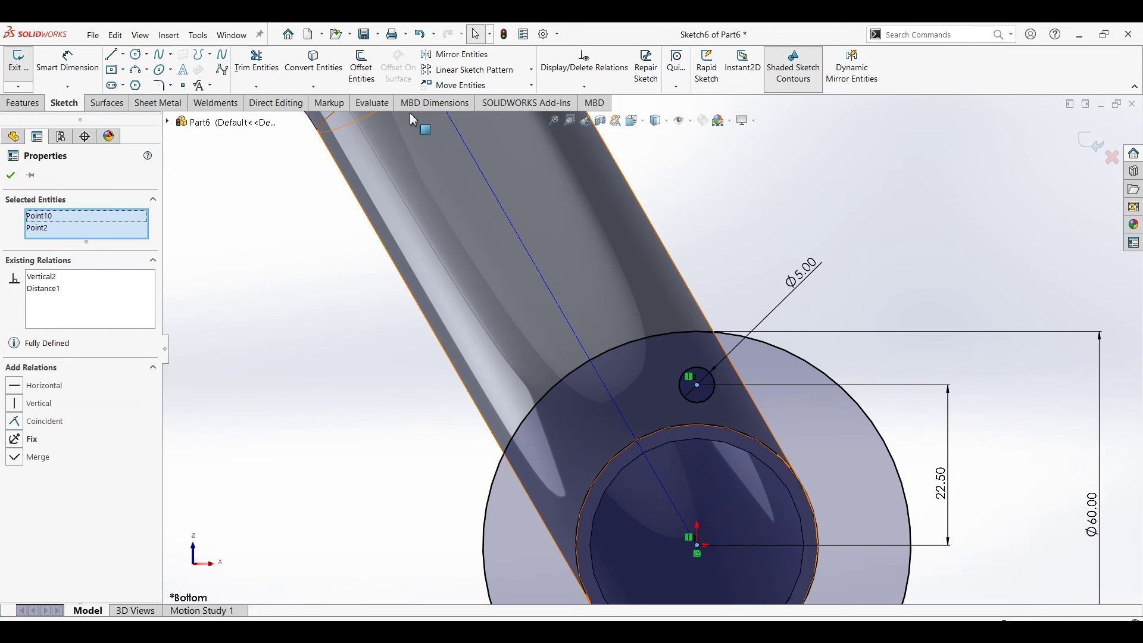
Circular-pattern the 5 mm bolt-hole circle around the origin into 8 equally spaced instances over 360 degrees.
left_click(530, 69)
left_click(470, 101)
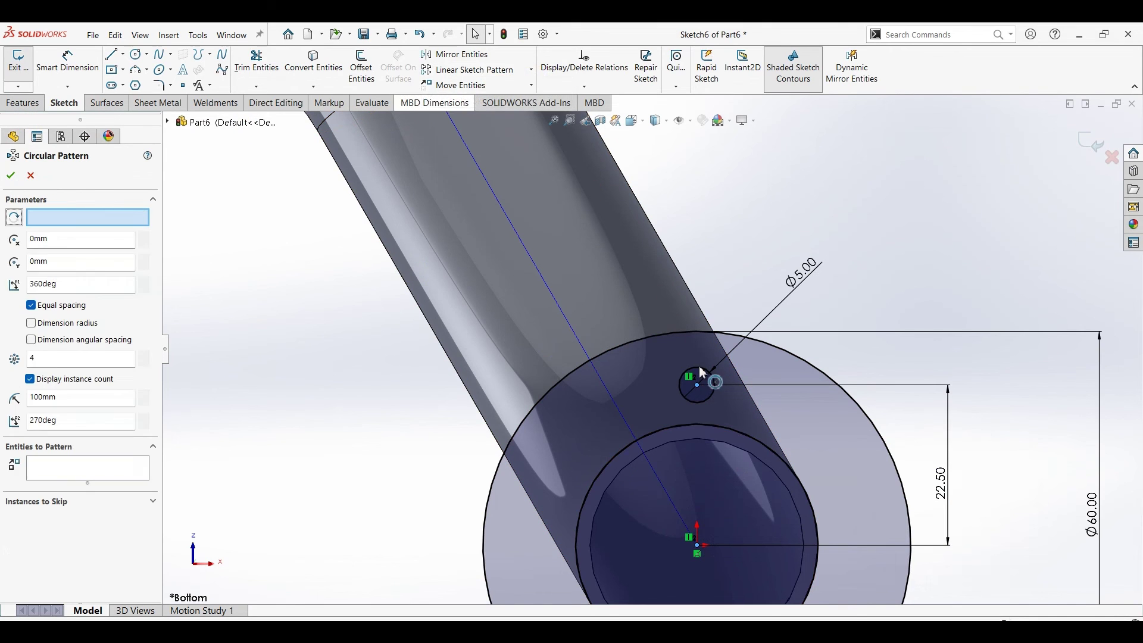
left_click(102, 474)
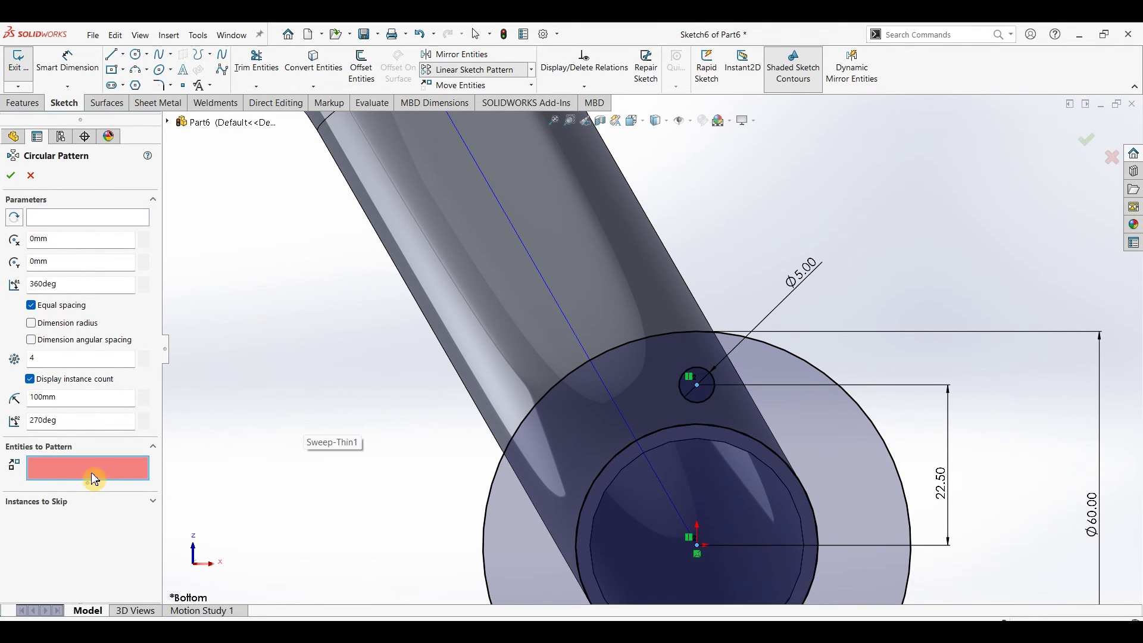
left_click(698, 377)
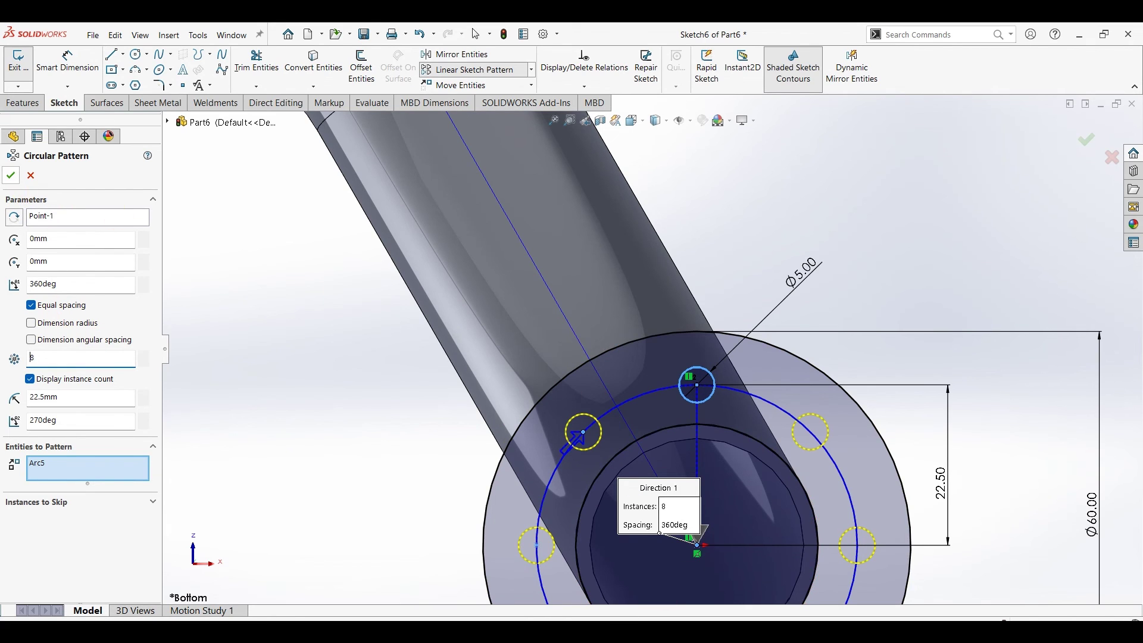
left_click(14, 176)
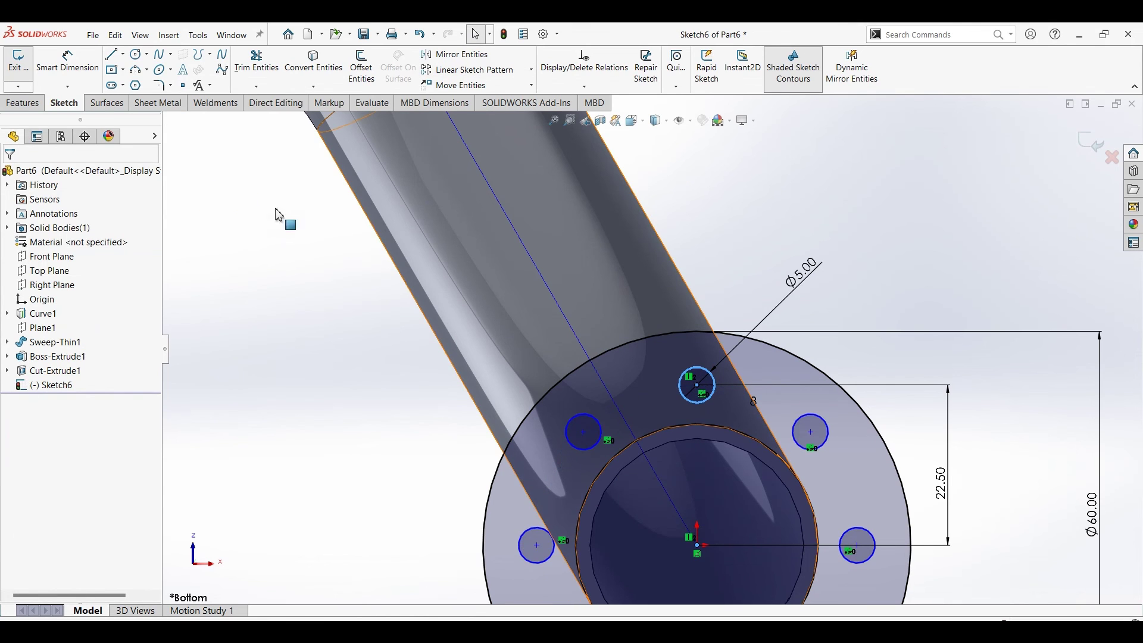
Extrude the flange sketch 5 mm blind in the reversed direction, back along the pipe, merging it with the body.
left_click(23, 105)
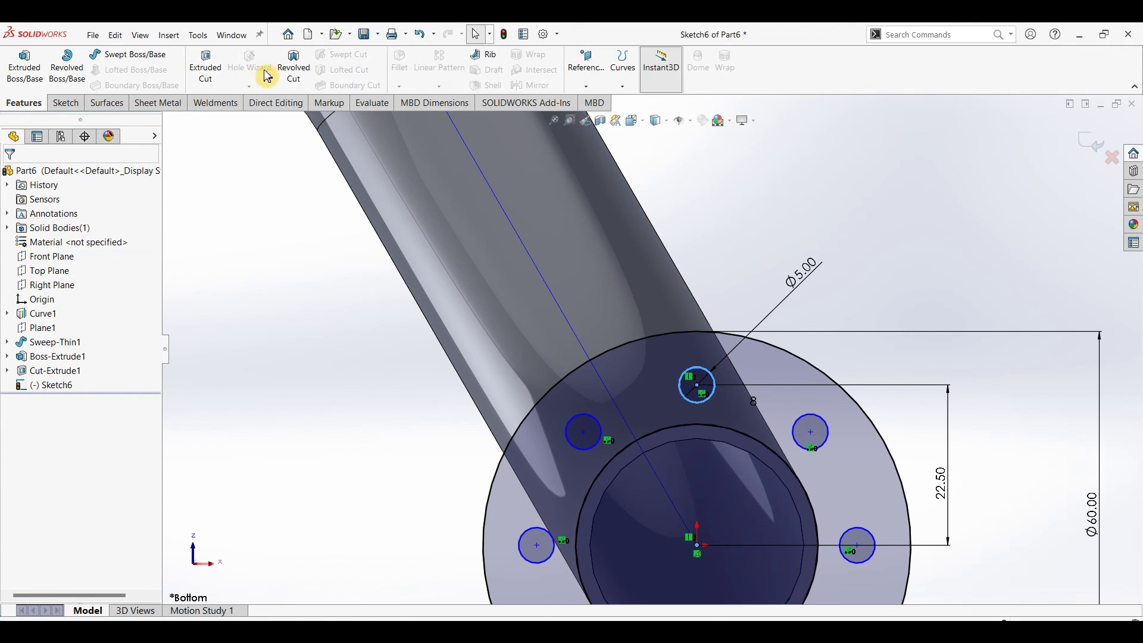
left_click(44, 77)
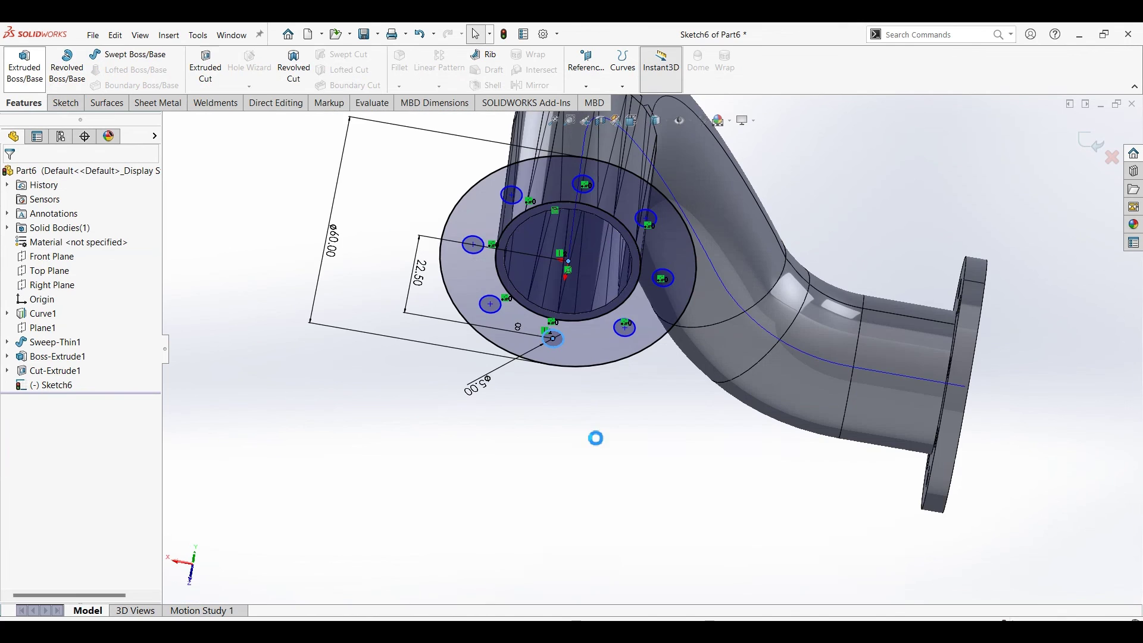
middle_click_drag(430, 331, 351, 395)
left_click(14, 258)
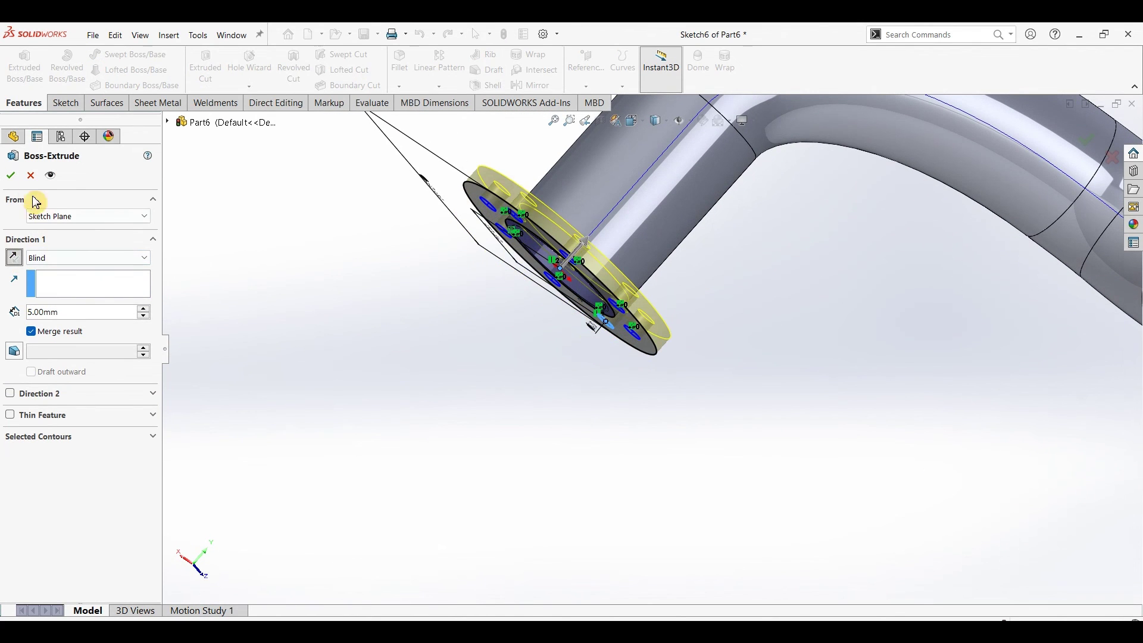
left_click(11, 175)
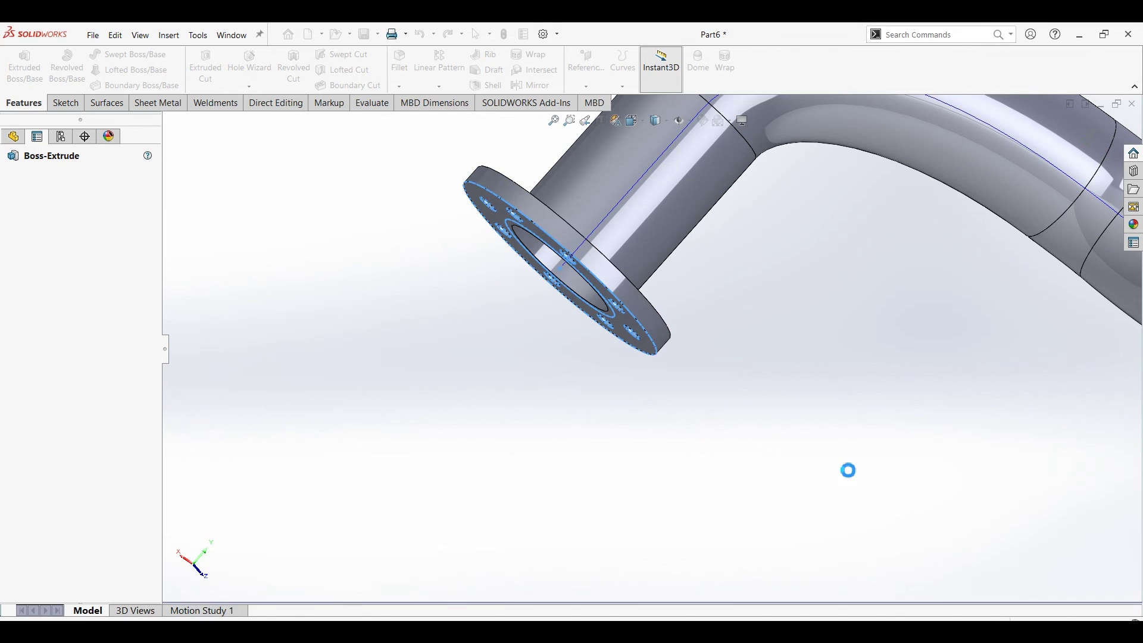
Show the part in isometric view and hide the projected curve running through the pipe.
left_click(848, 470)
key("ctrl+7")
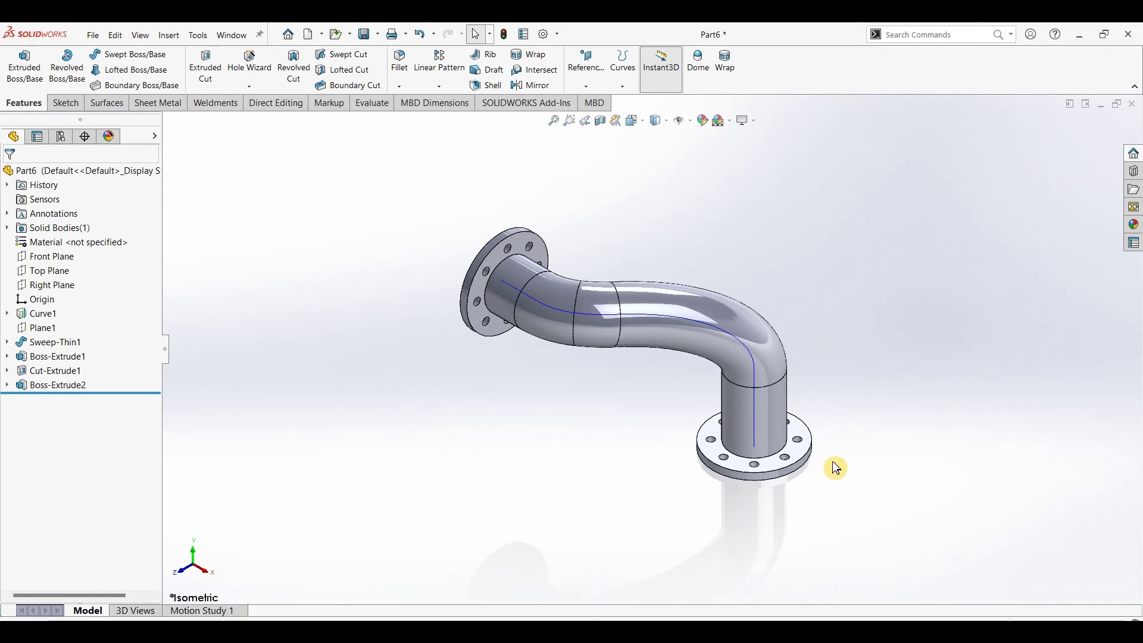
left_click(703, 328)
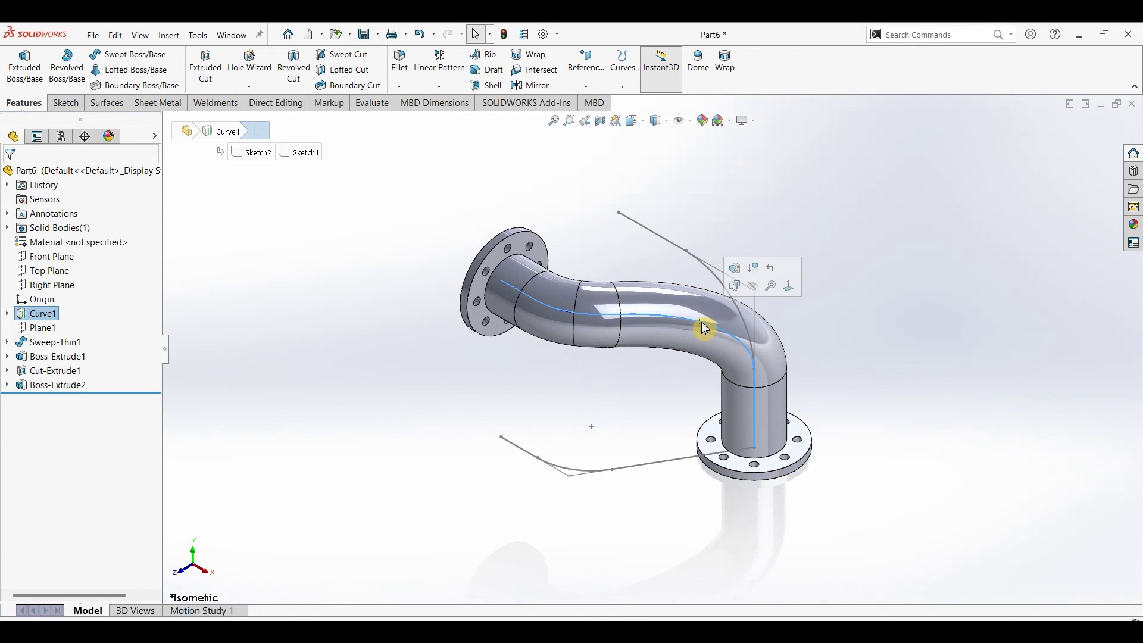
left_click(932, 460)
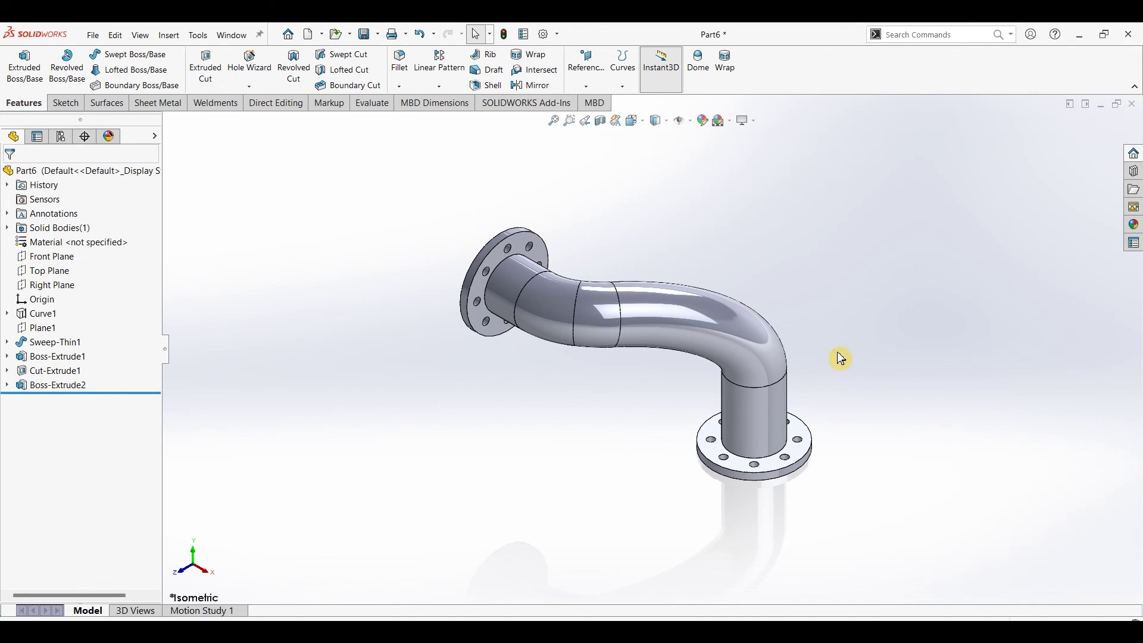
Apply the polished steel appearance to the whole part and switch the scene to a plain white background.
left_click(1133, 224)
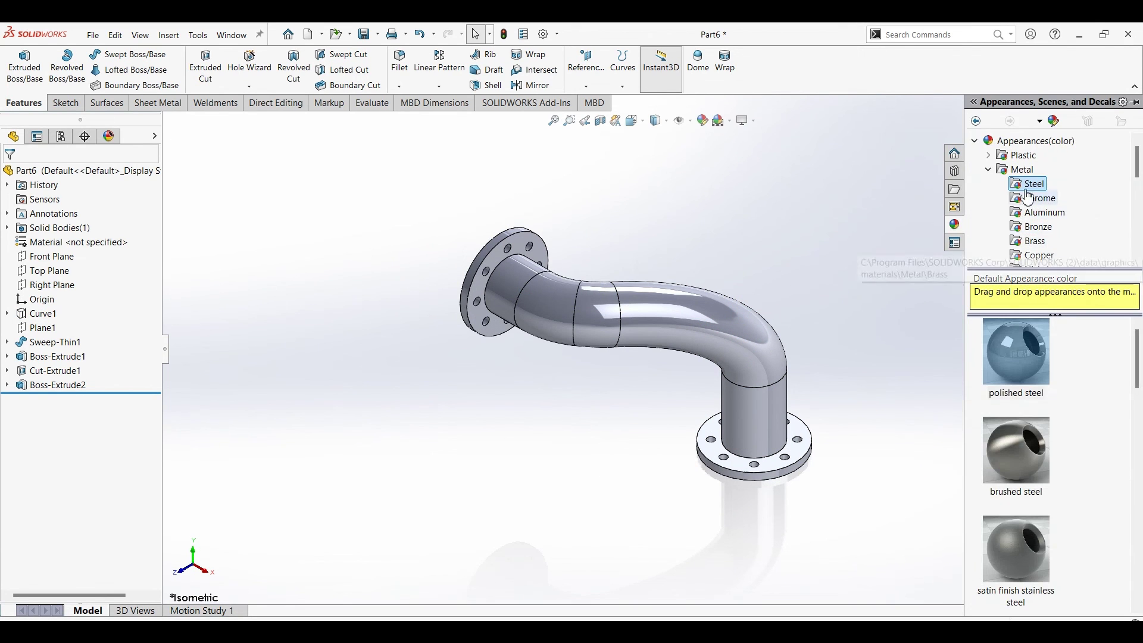
left_click_drag(1016, 351, 791, 265)
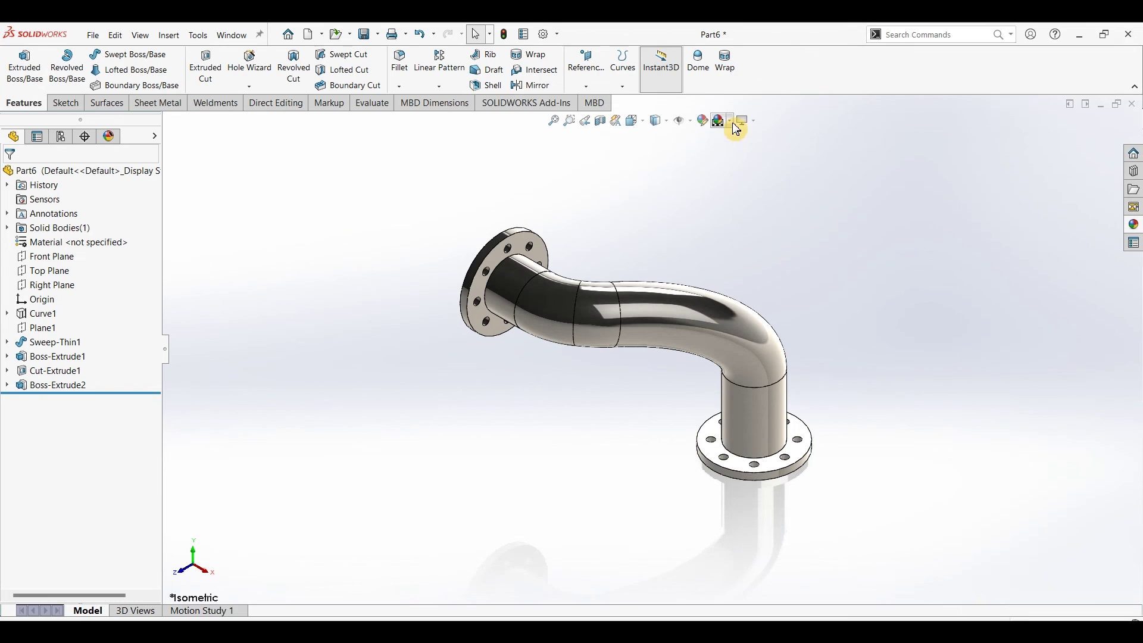
left_click(730, 121)
left_click(751, 152)
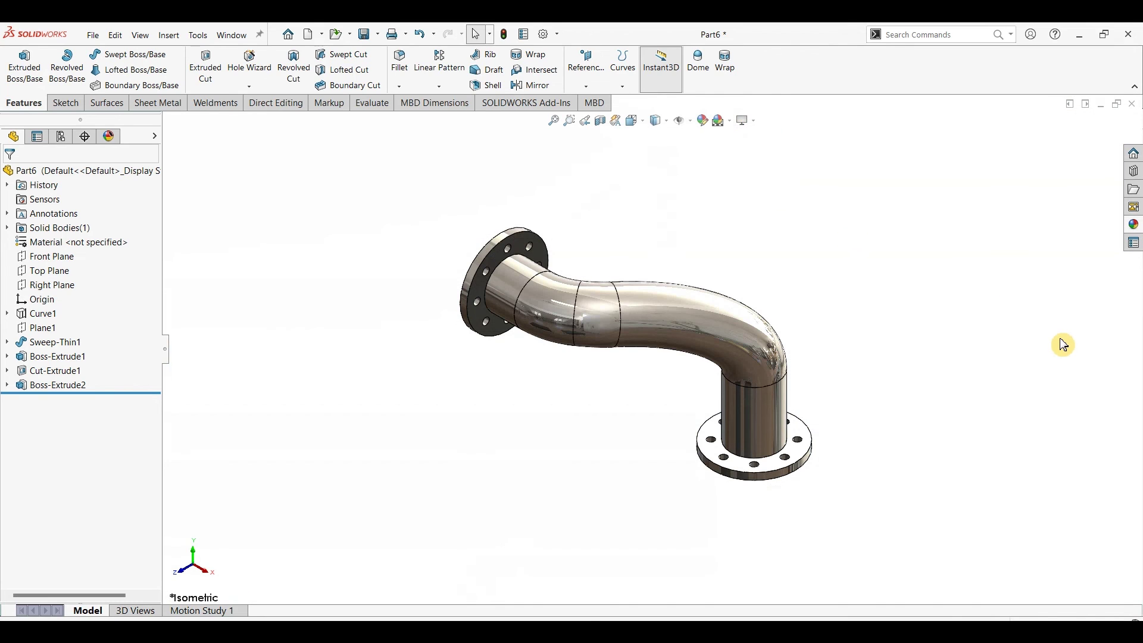